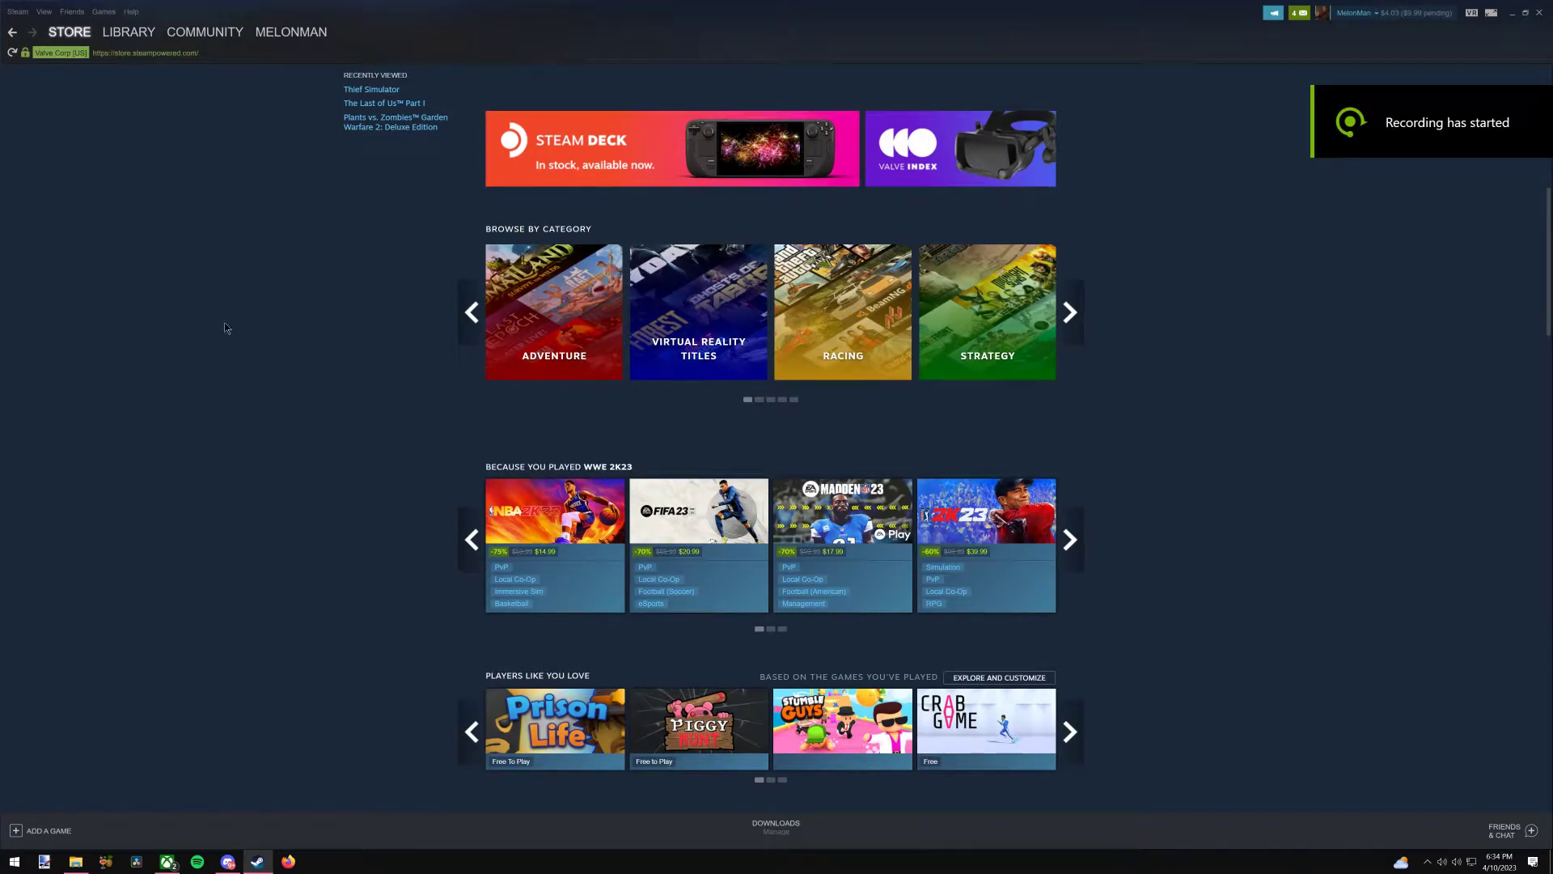
- Launch Citra and open Tomodachi Life's save data folder, selecting savedataArc.txt
left_click(14, 862)
left_click(119, 362)
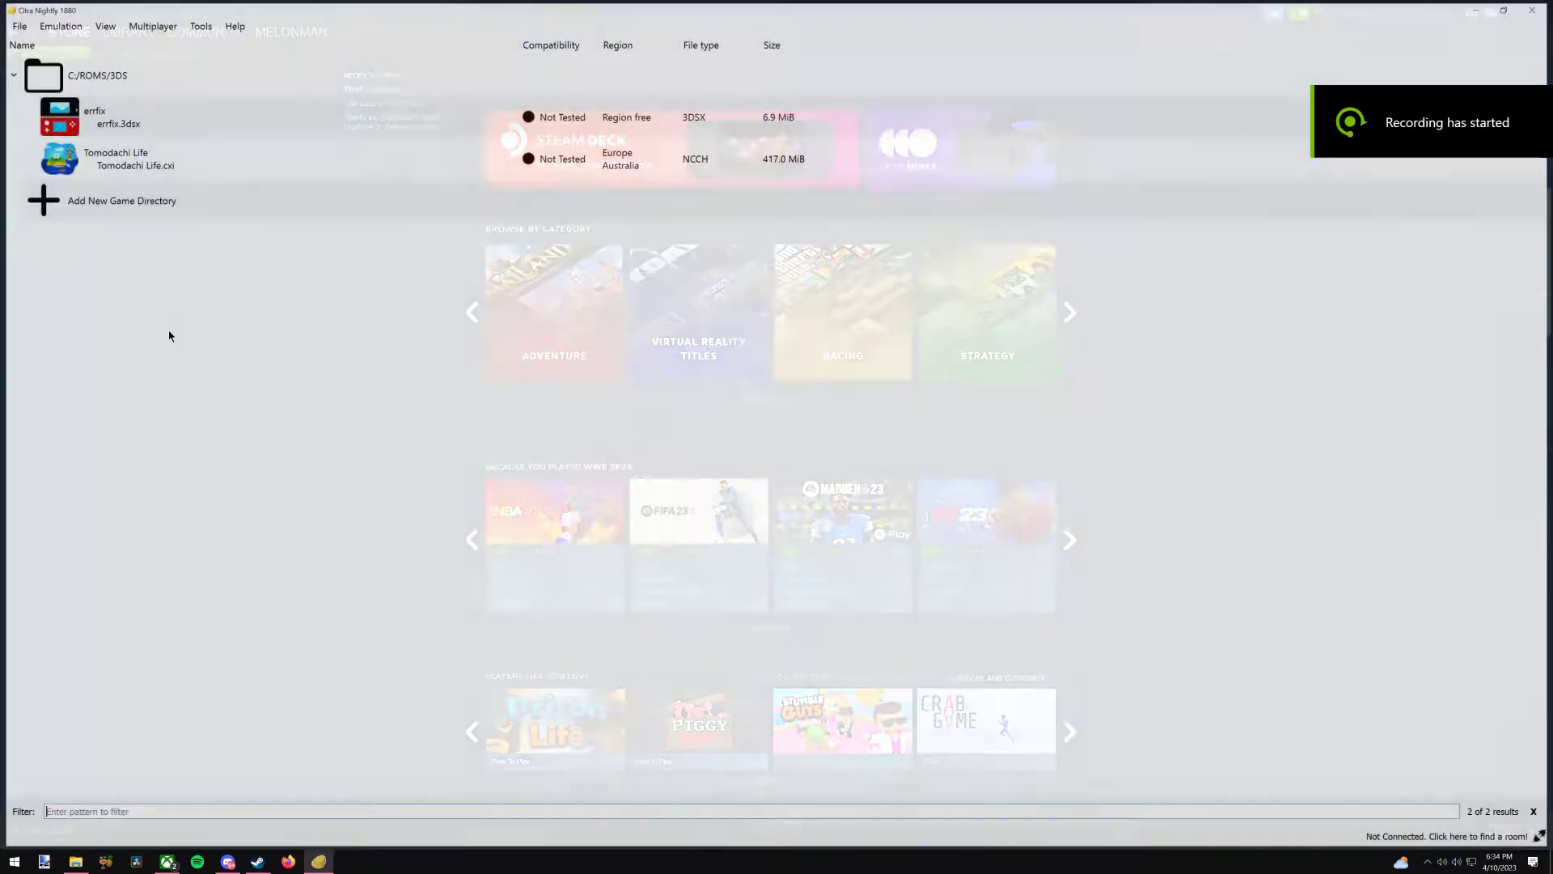
left_click(253, 159)
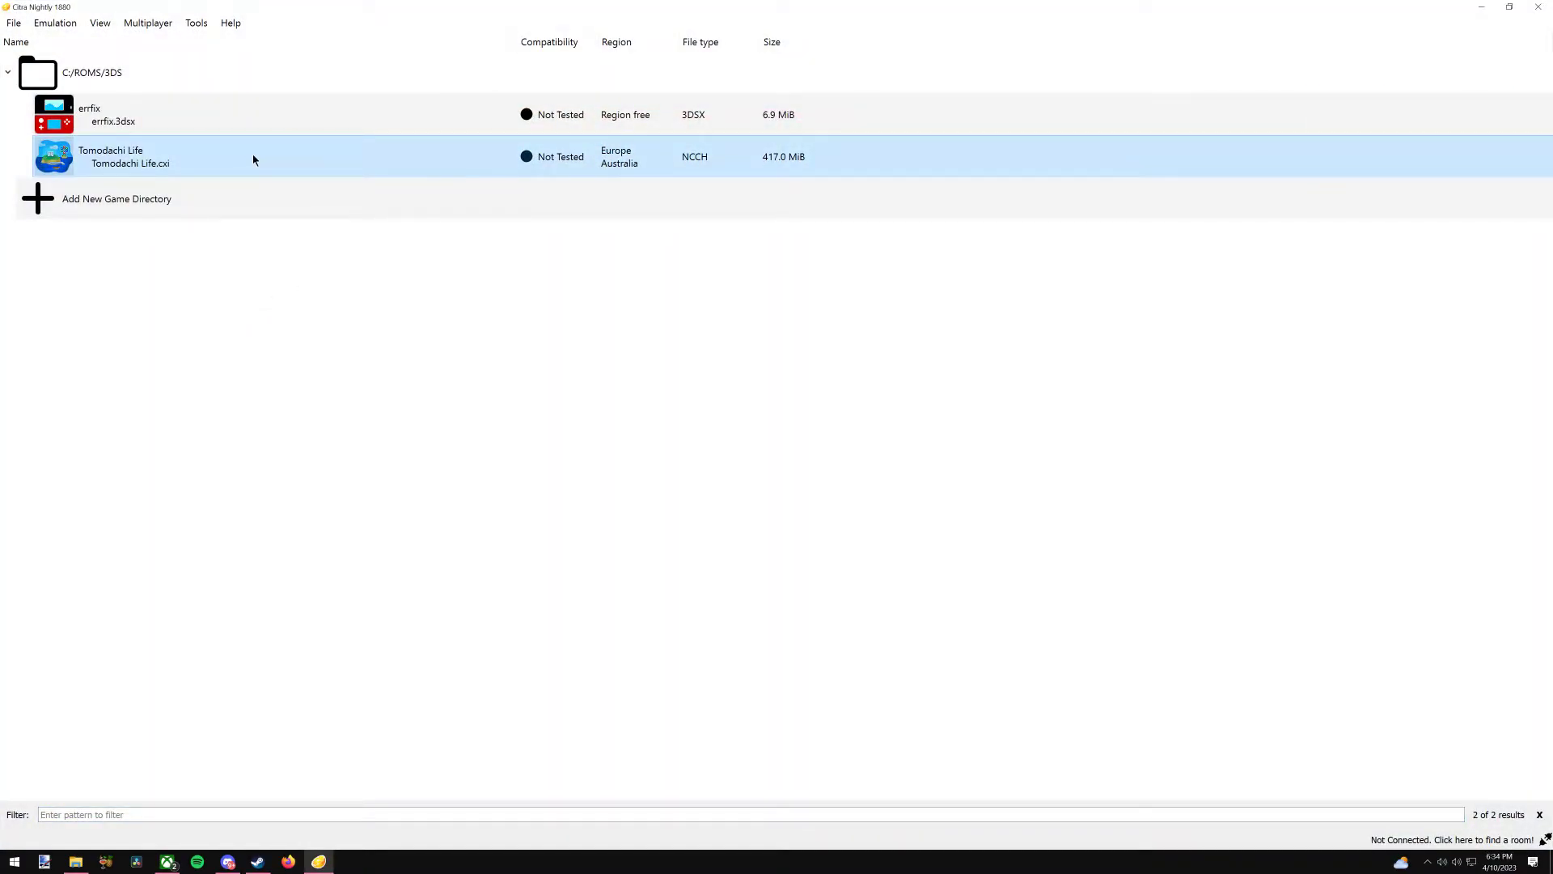
right_click(253, 158)
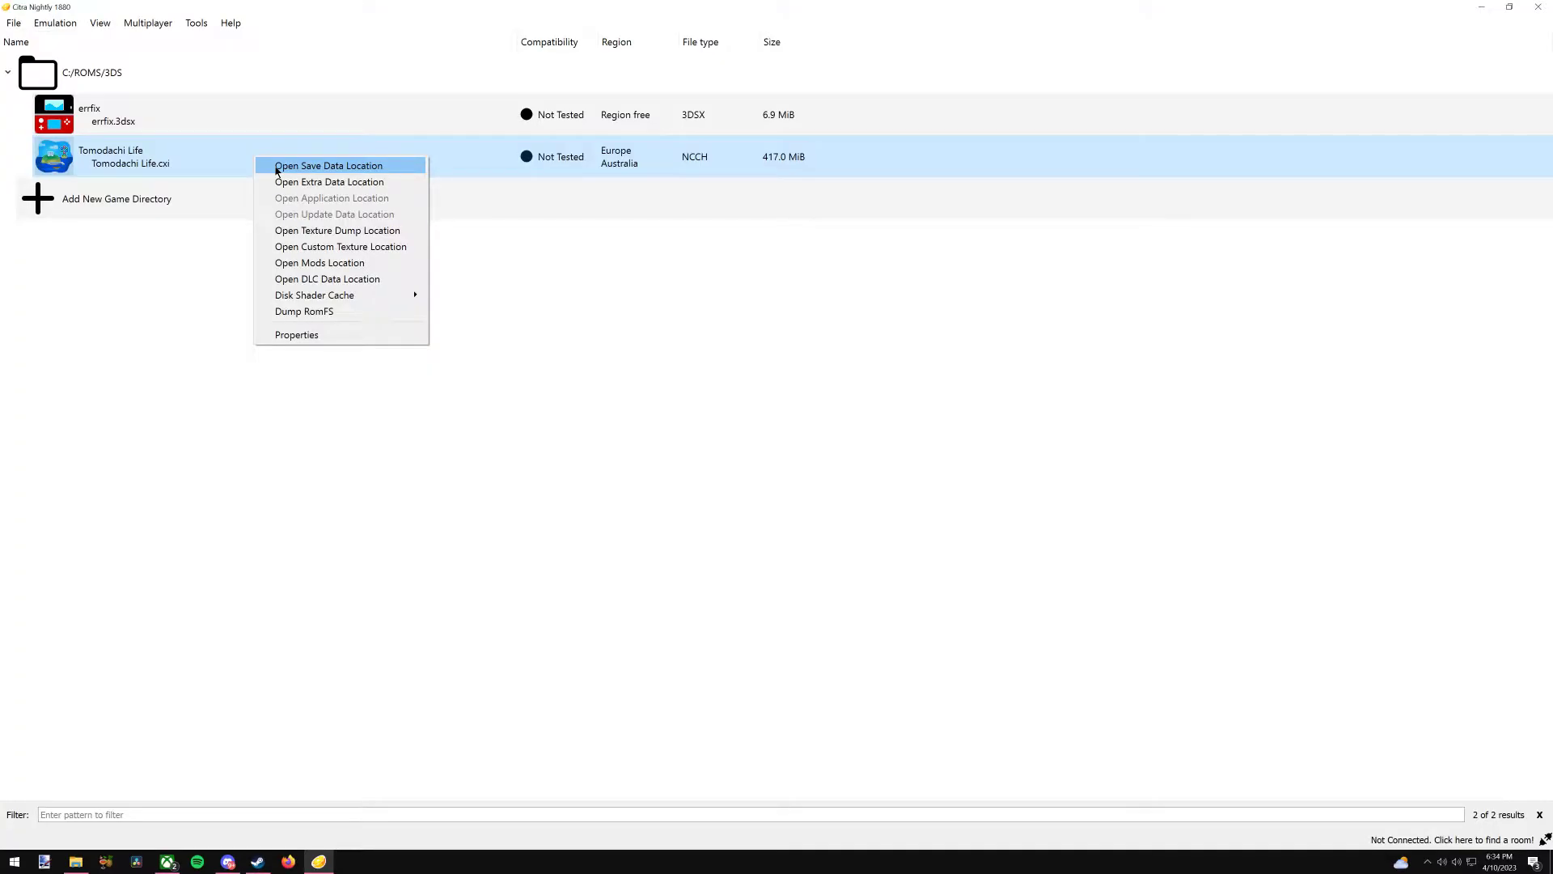
left_click(276, 167)
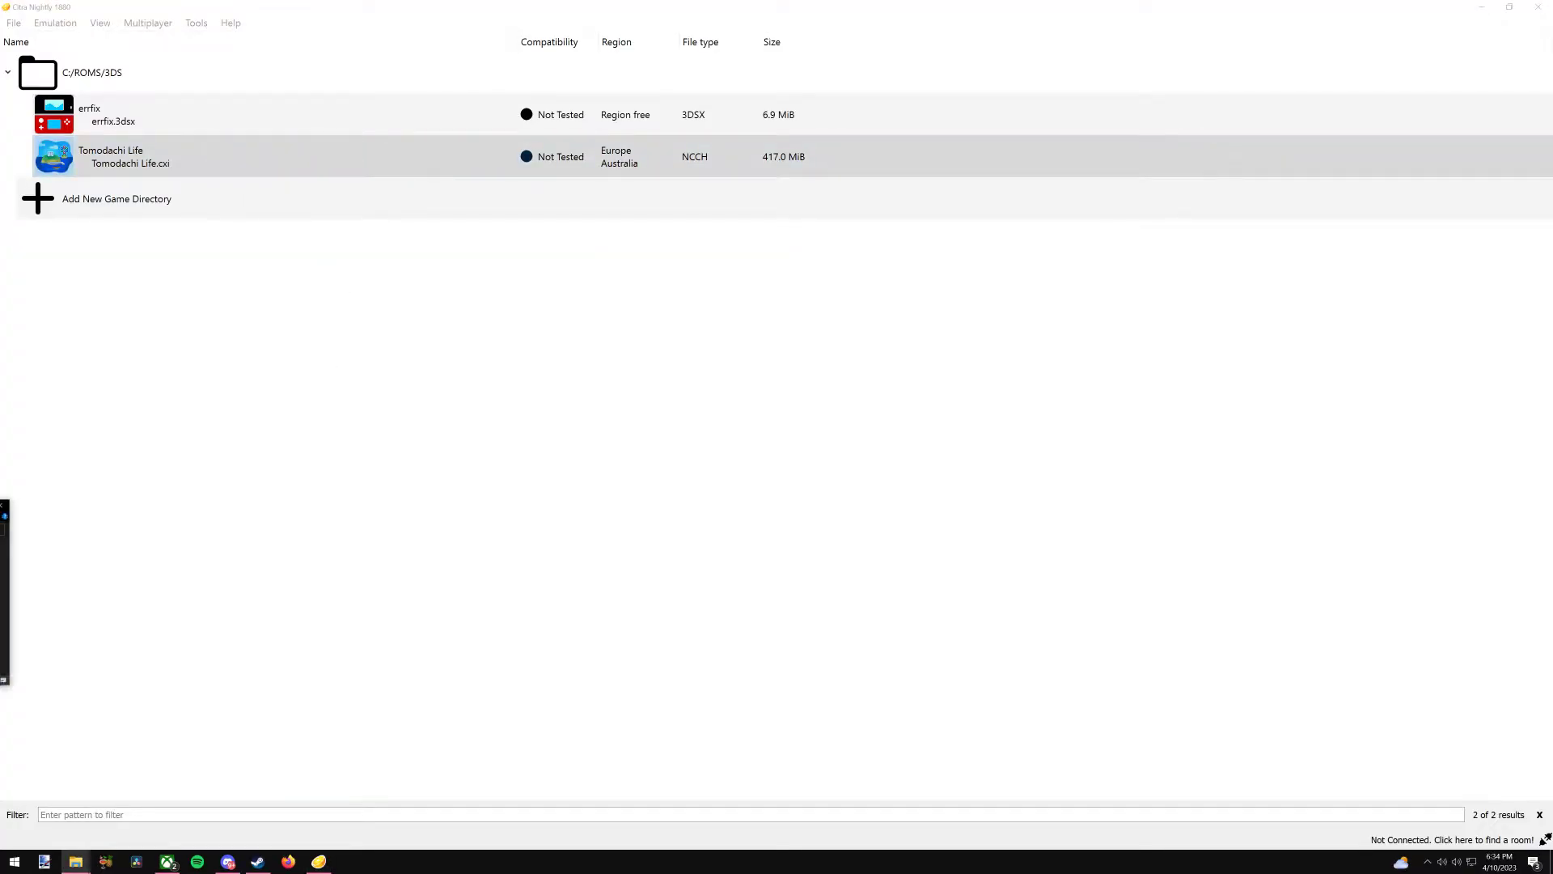
left_click_drag(660, 392, 682, 270)
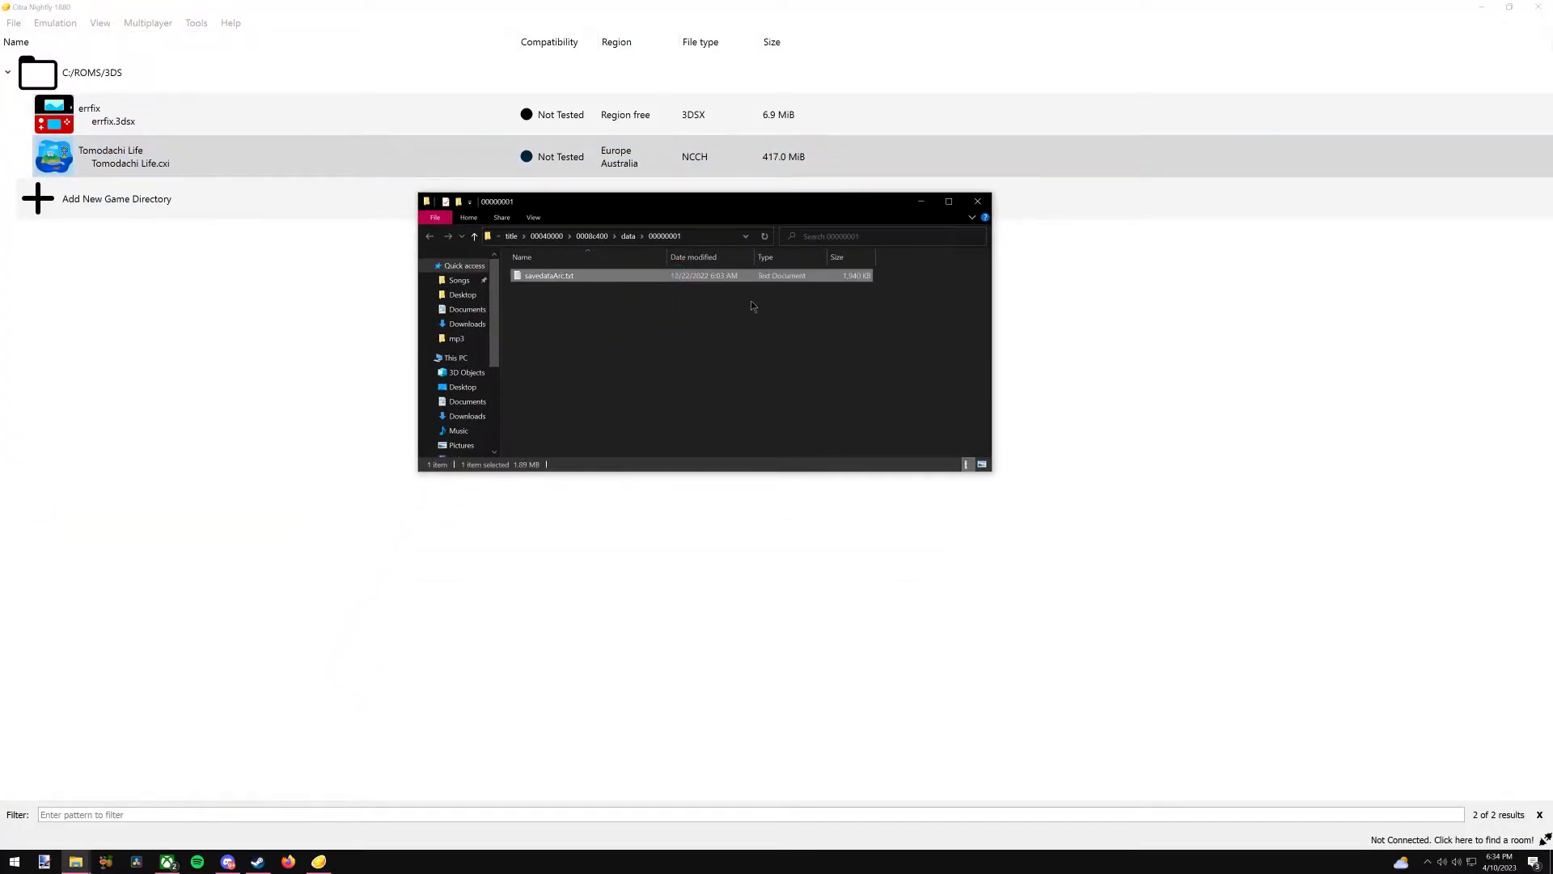
- Close the save folder window and start Tomodachi Life from Citra's game list
left_click(977, 202)
double_click(499, 168)
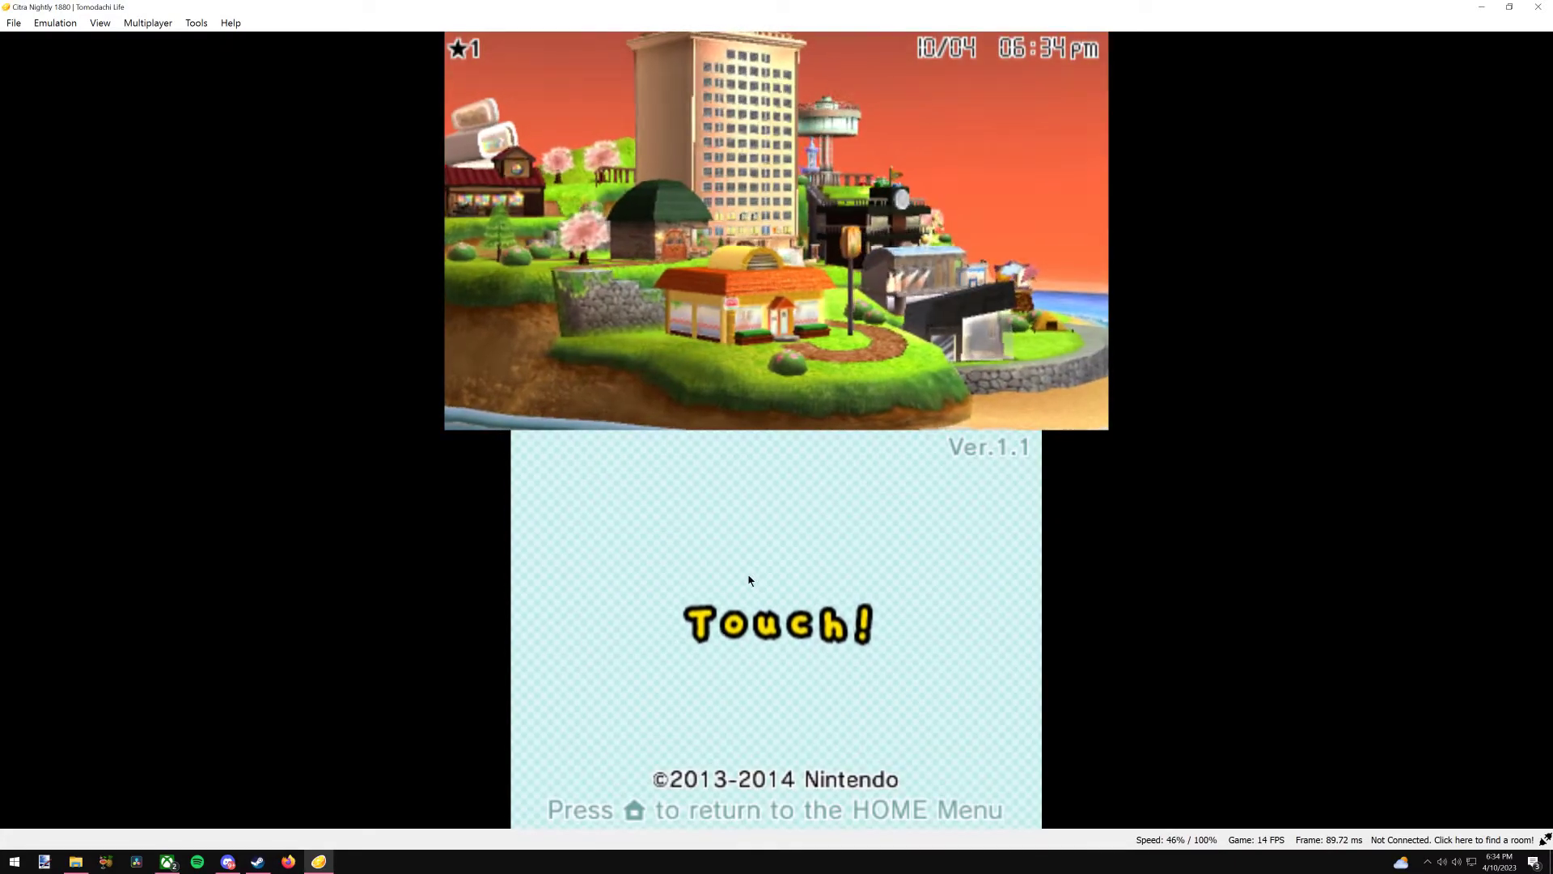
- Get past the title screen, enter the Mii Apartments, and return to the island map
left_click(750, 579)
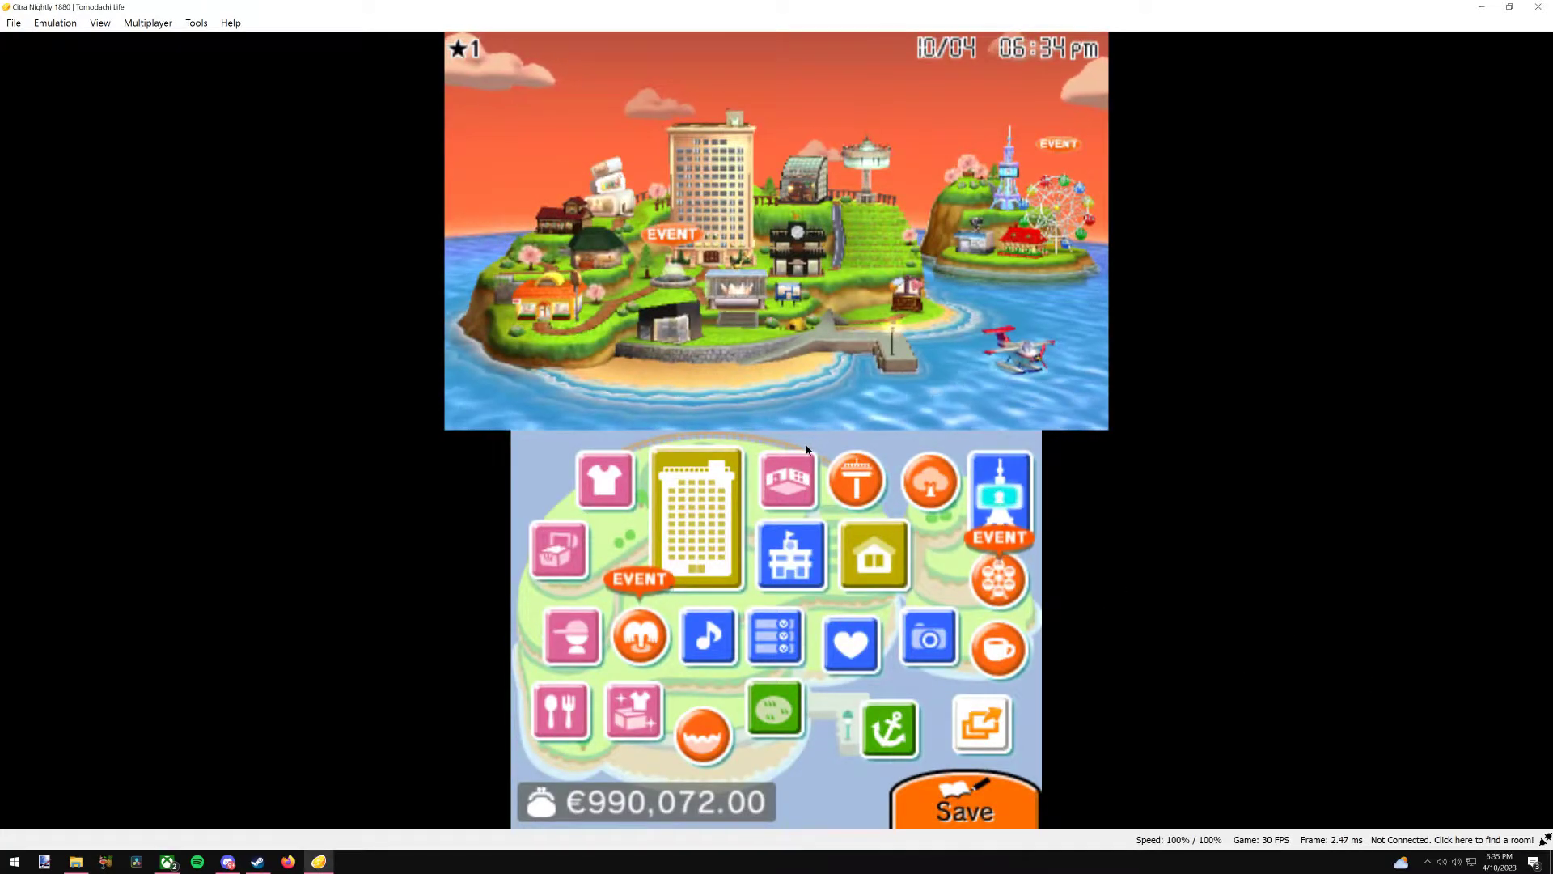
left_click(698, 517)
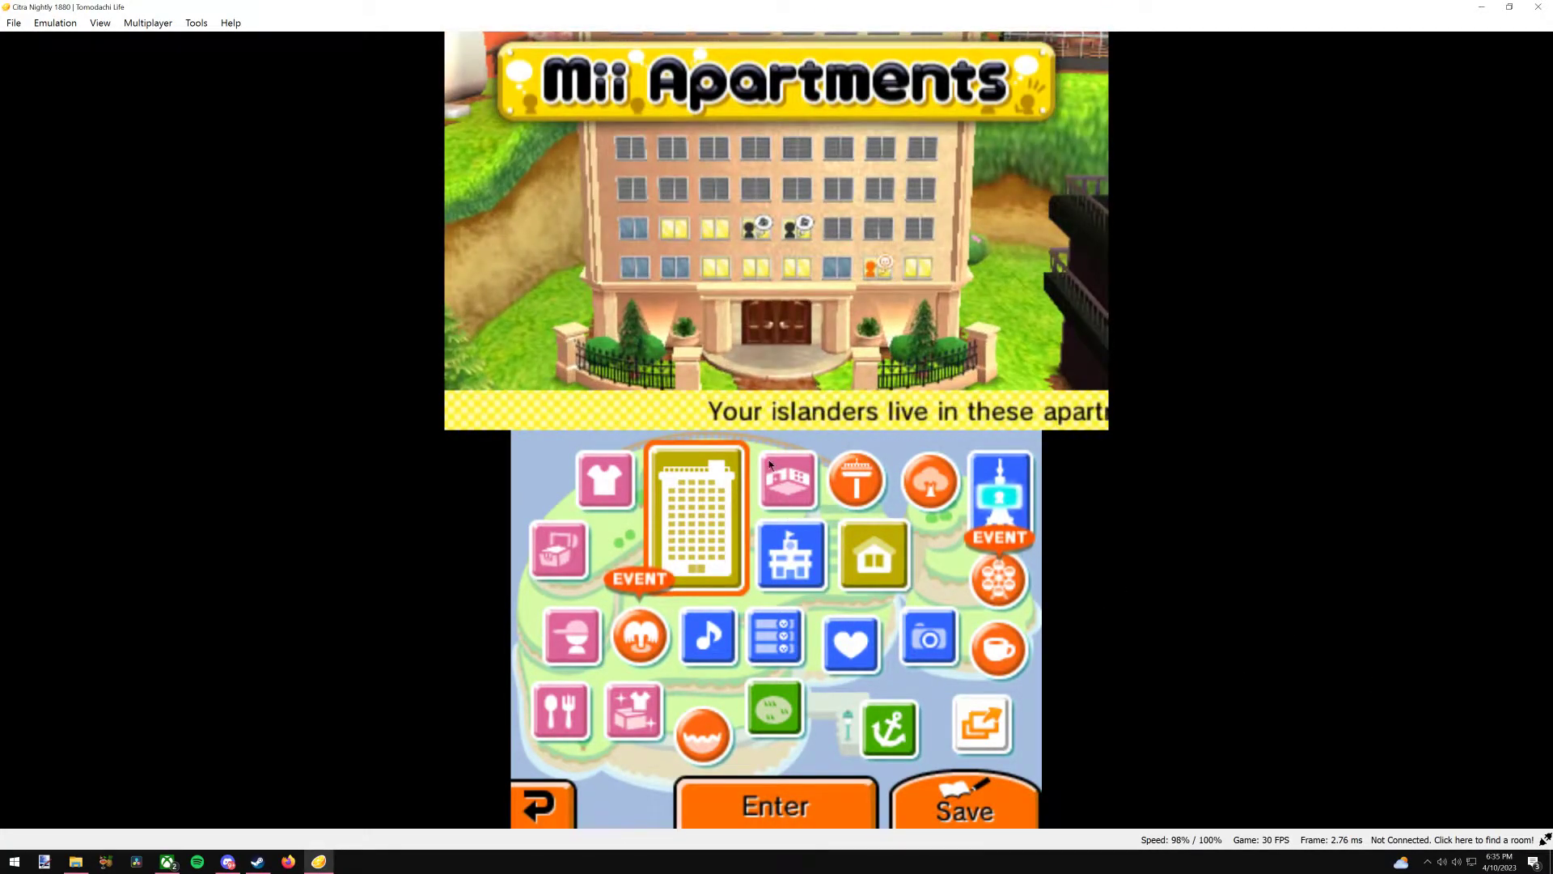
left_click(693, 550)
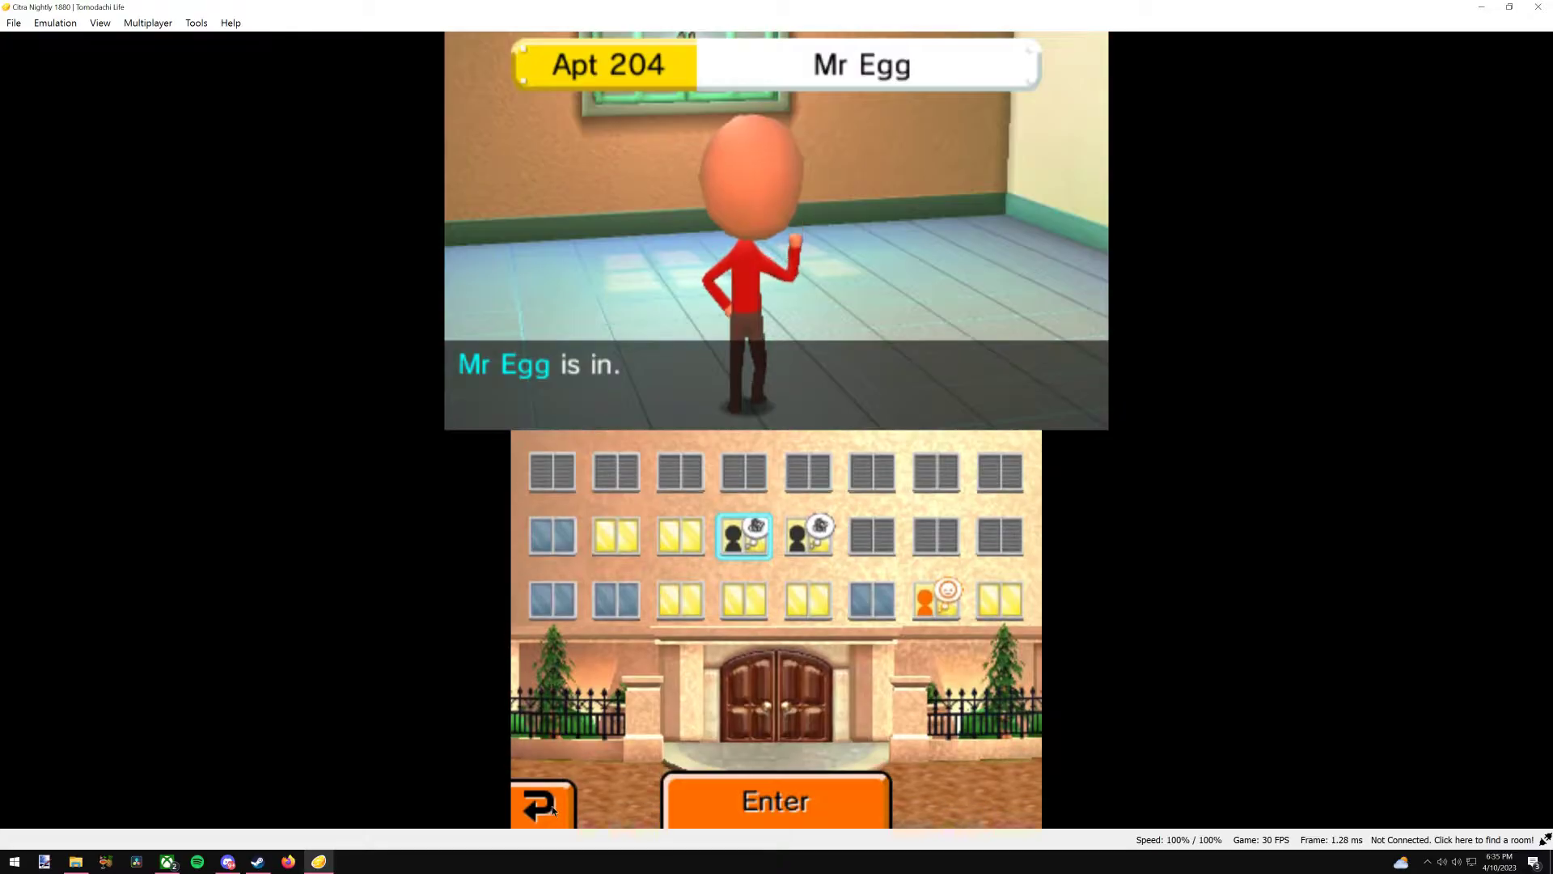
left_click(543, 789)
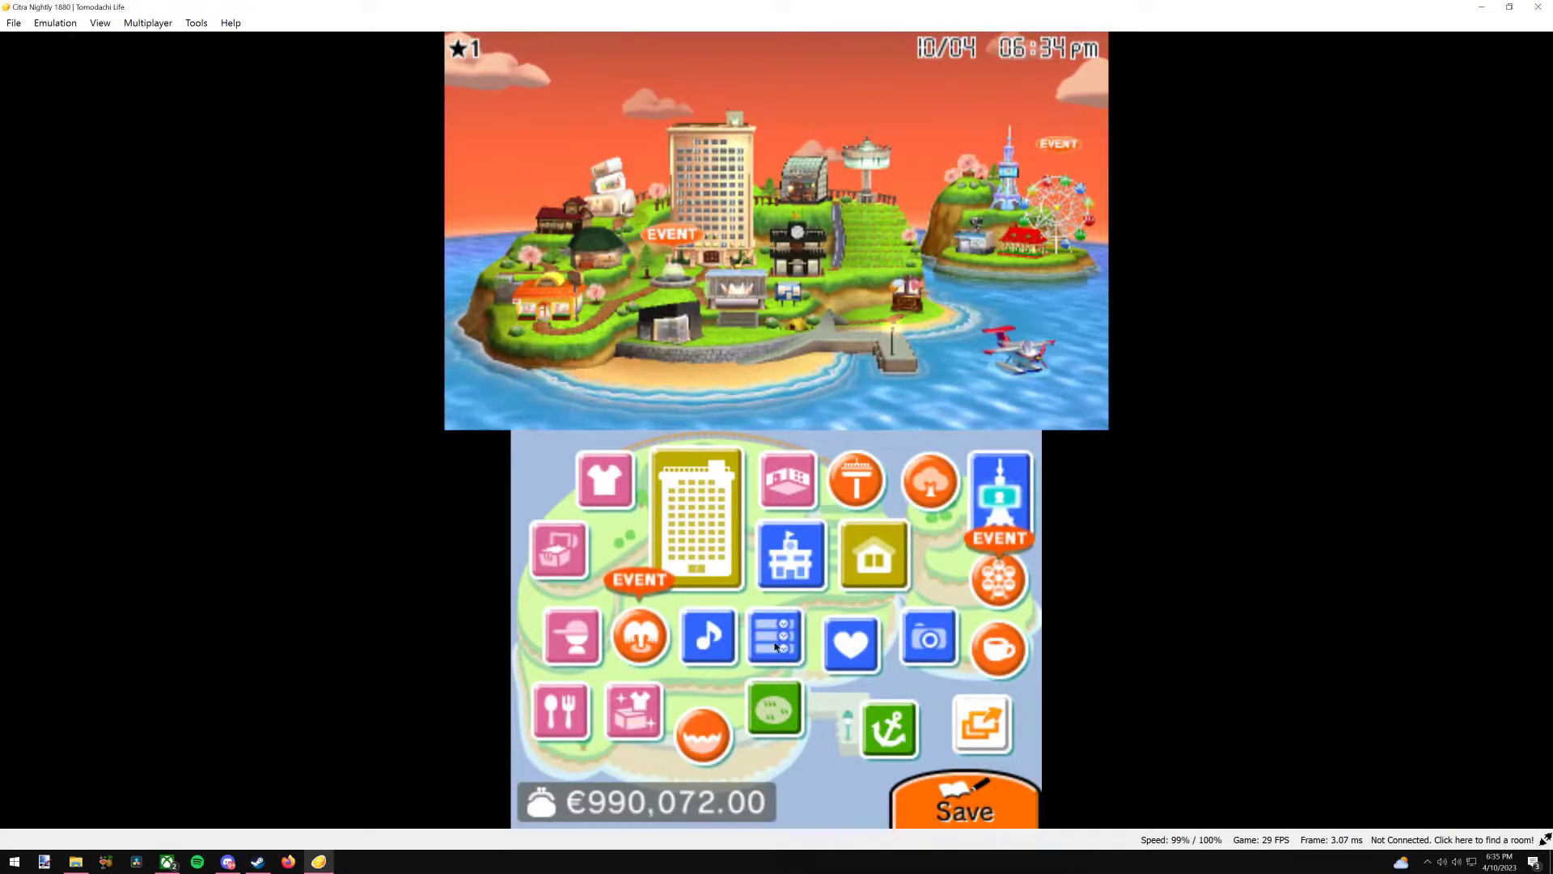
- Stop the running game via Emulation > Stop and open a File Explorer window
left_click(13, 23)
mouse_move(55, 23)
left_click(50, 74)
left_click(75, 862)
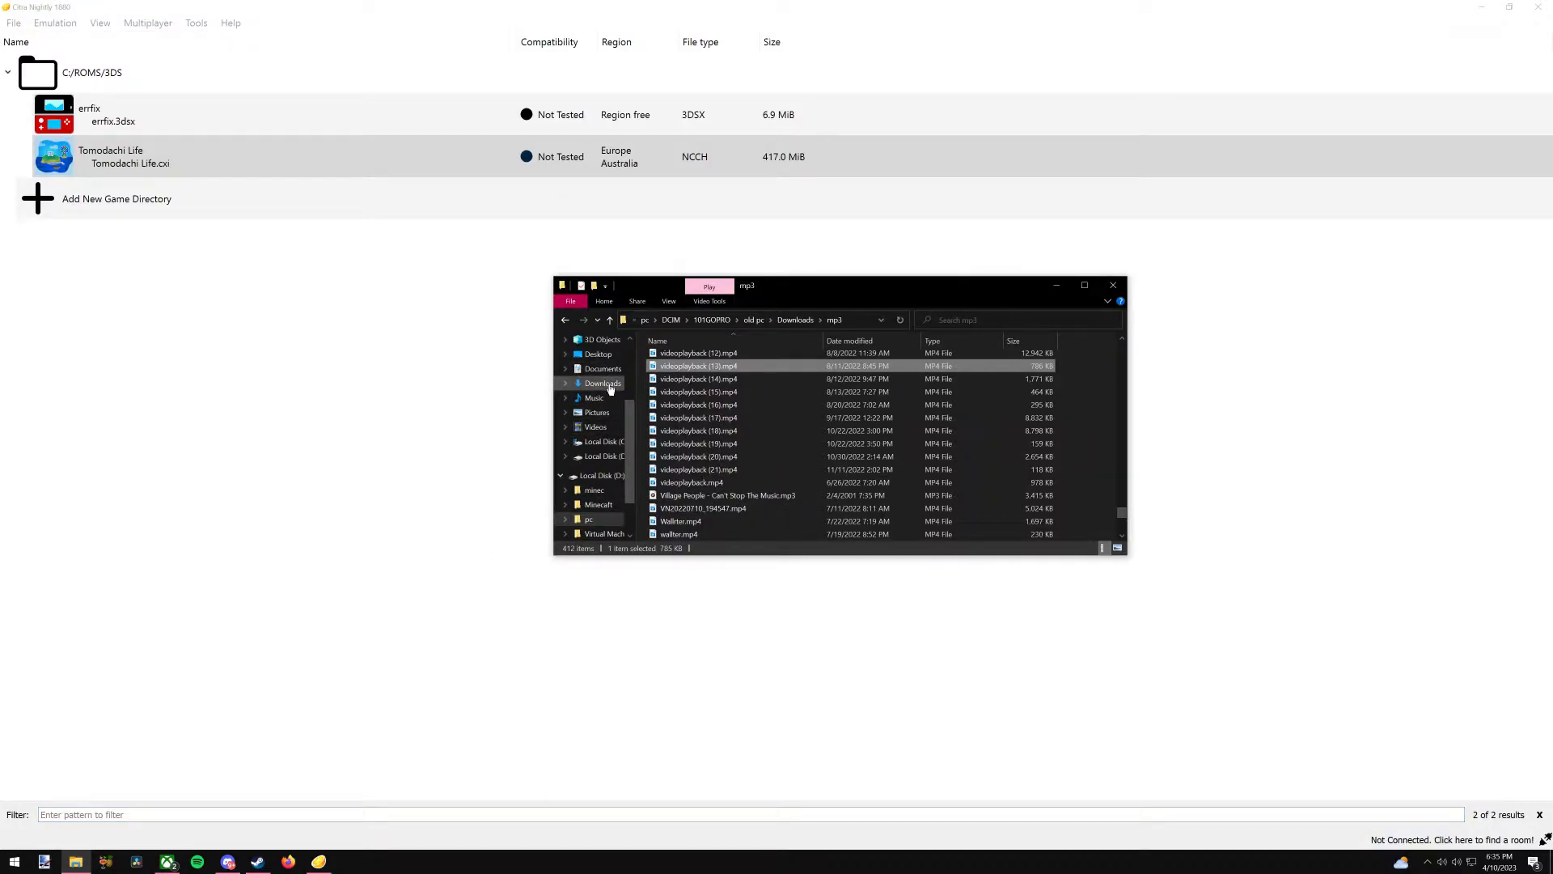
- Extract the save editor zip in Downloads with 7-Zip and run Tomodachi Life Save Editor 5.1.0
left_click(603, 383)
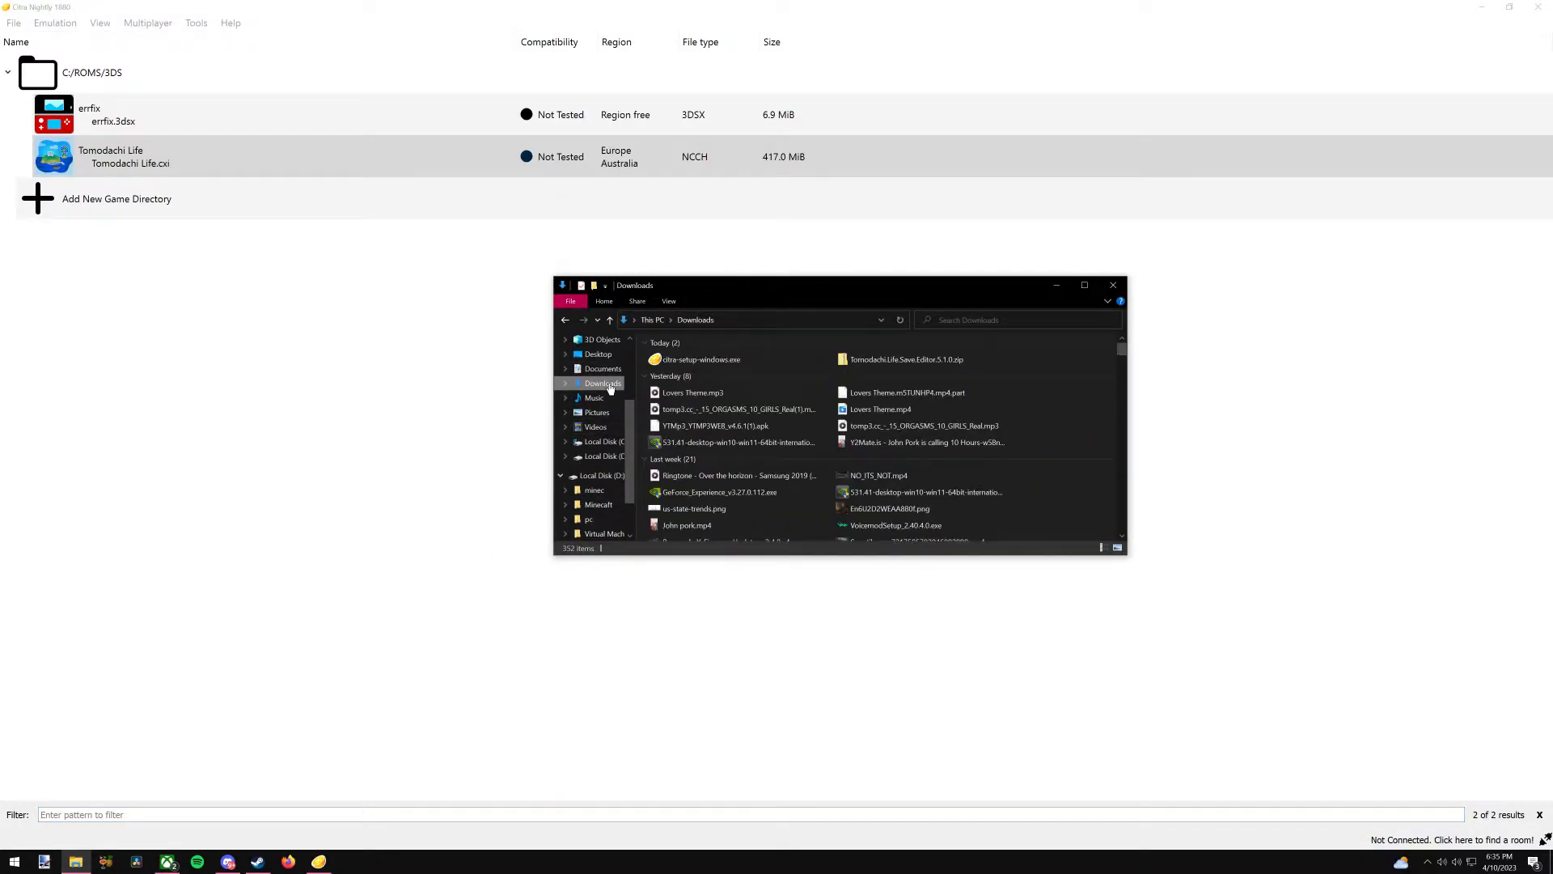
left_click(938, 360)
right_click(949, 358)
mouse_move(996, 417)
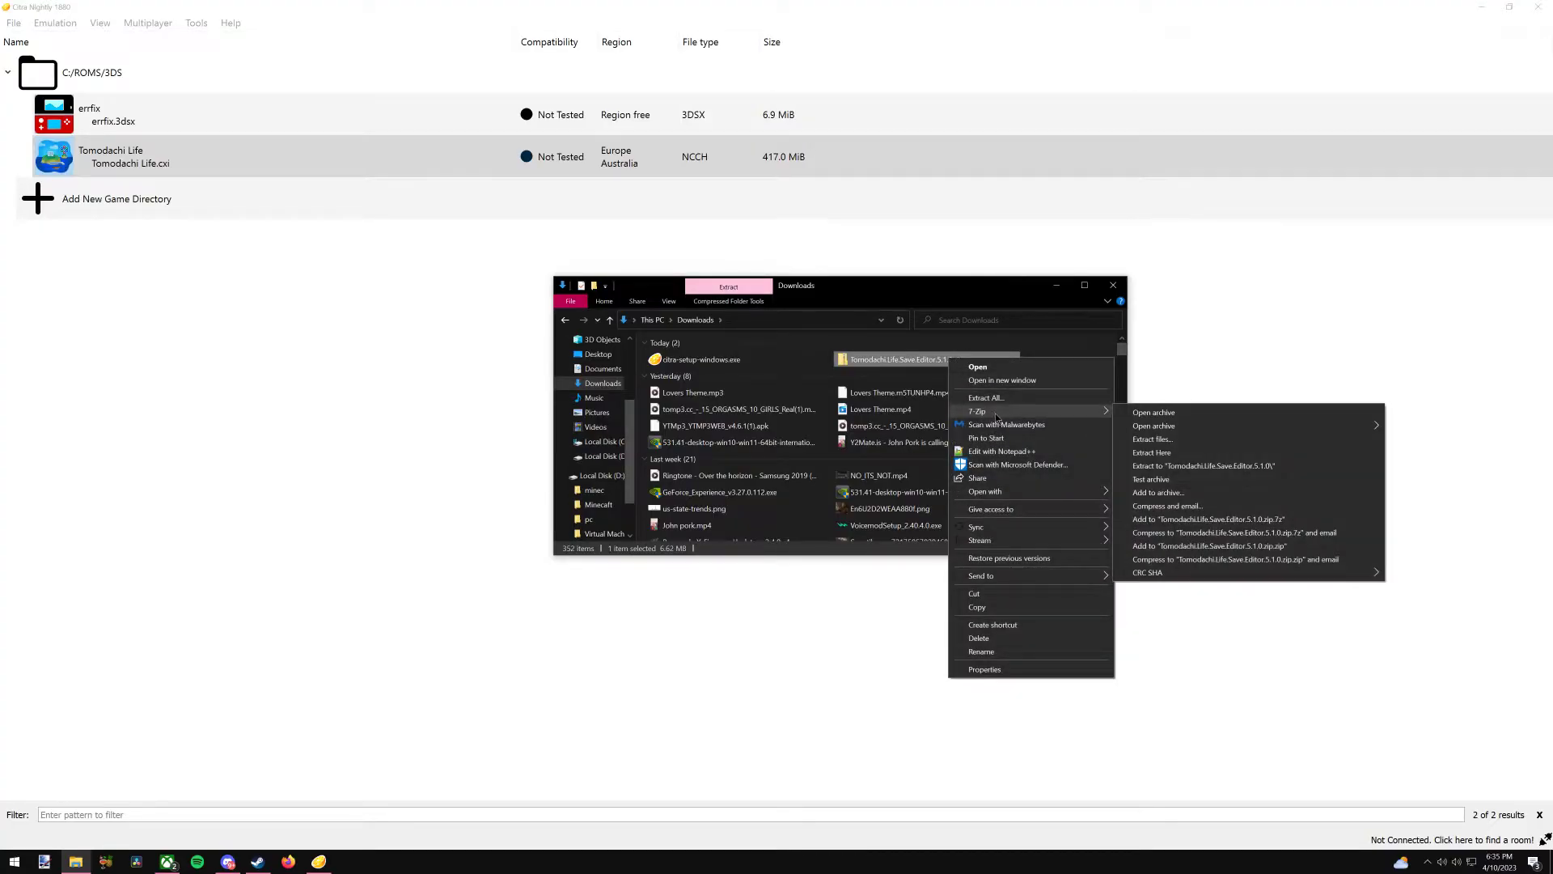
left_click(1152, 439)
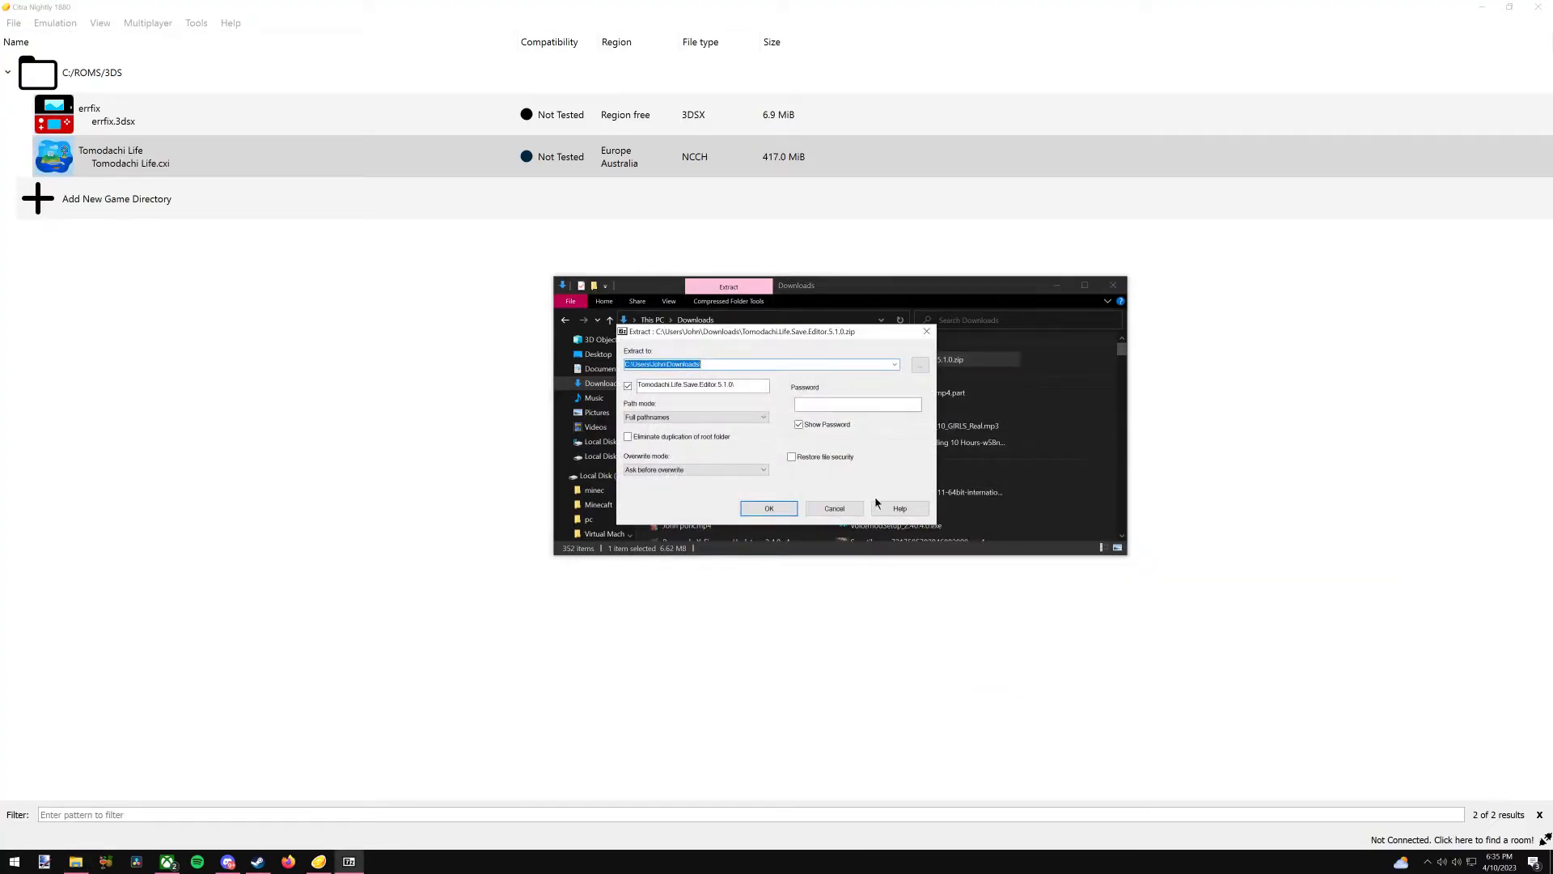
left_click(773, 510)
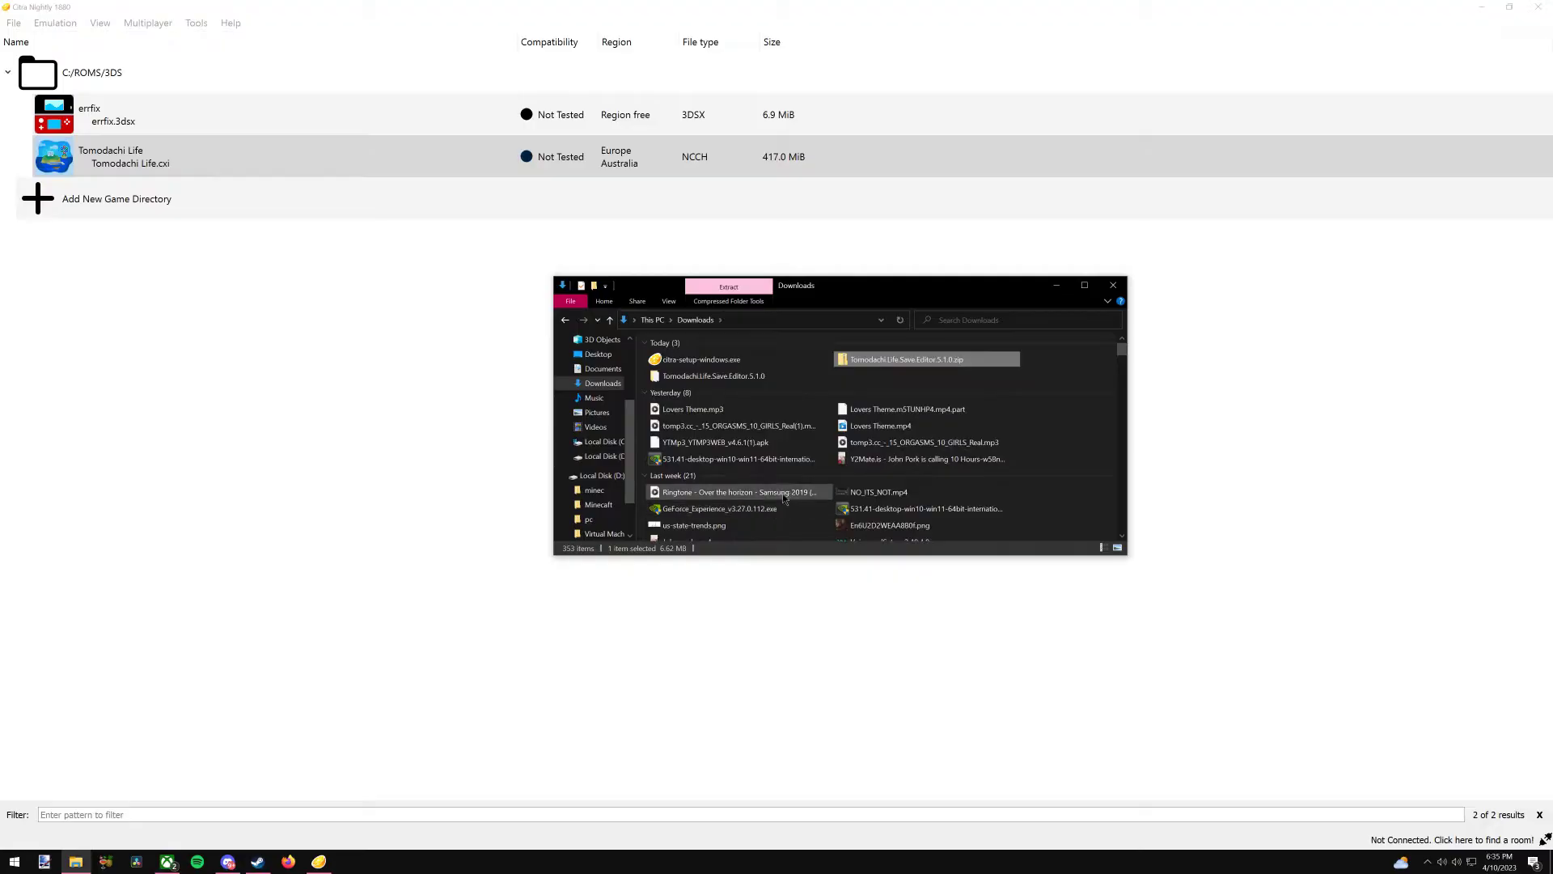
double_click(762, 393)
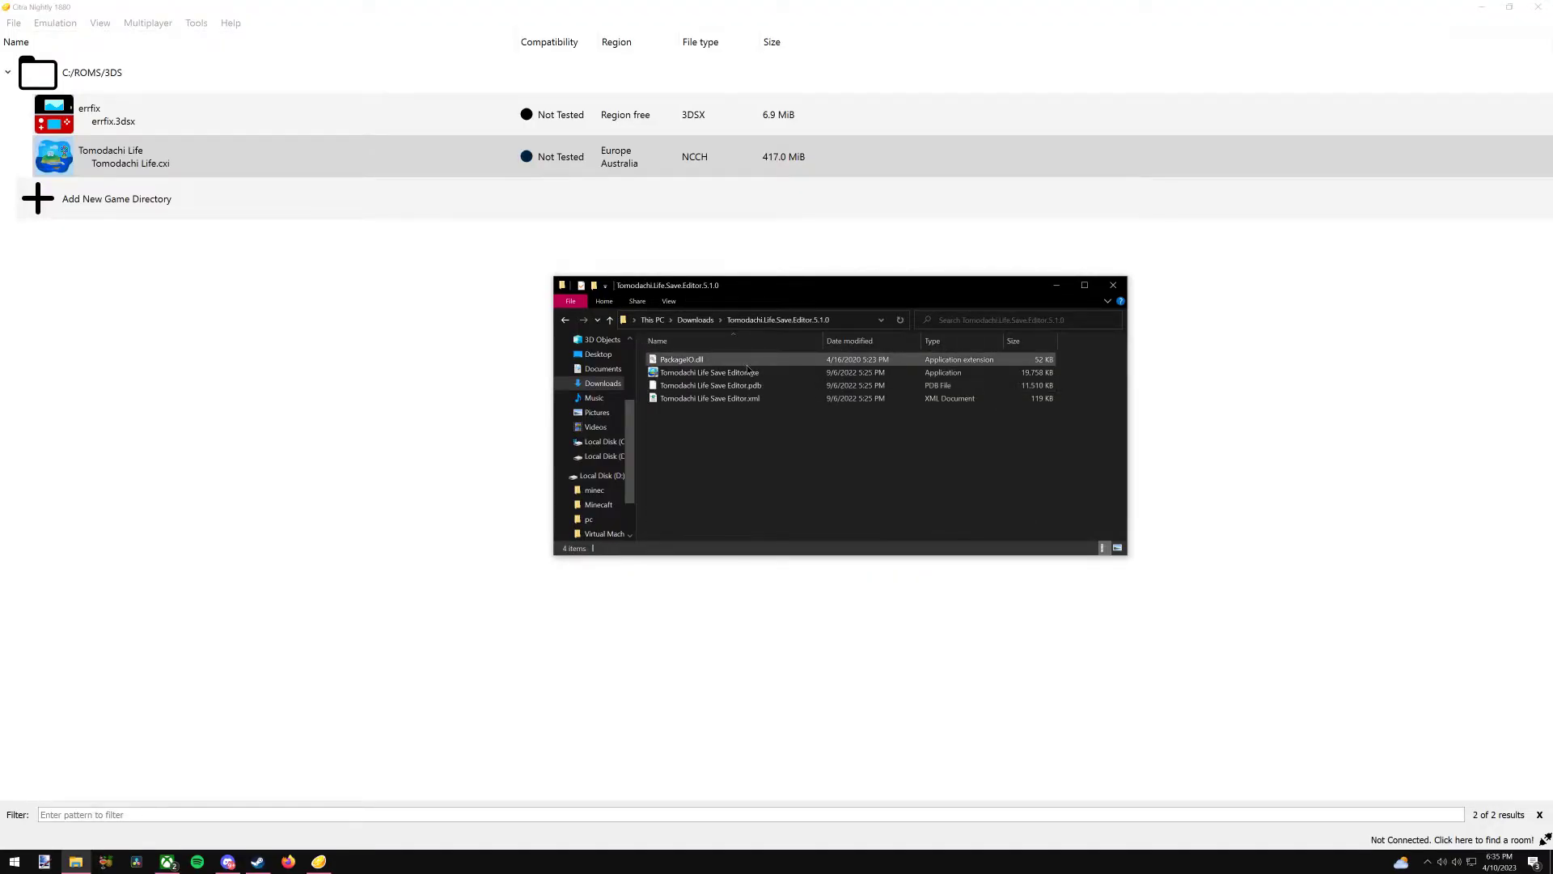
double_click(746, 371)
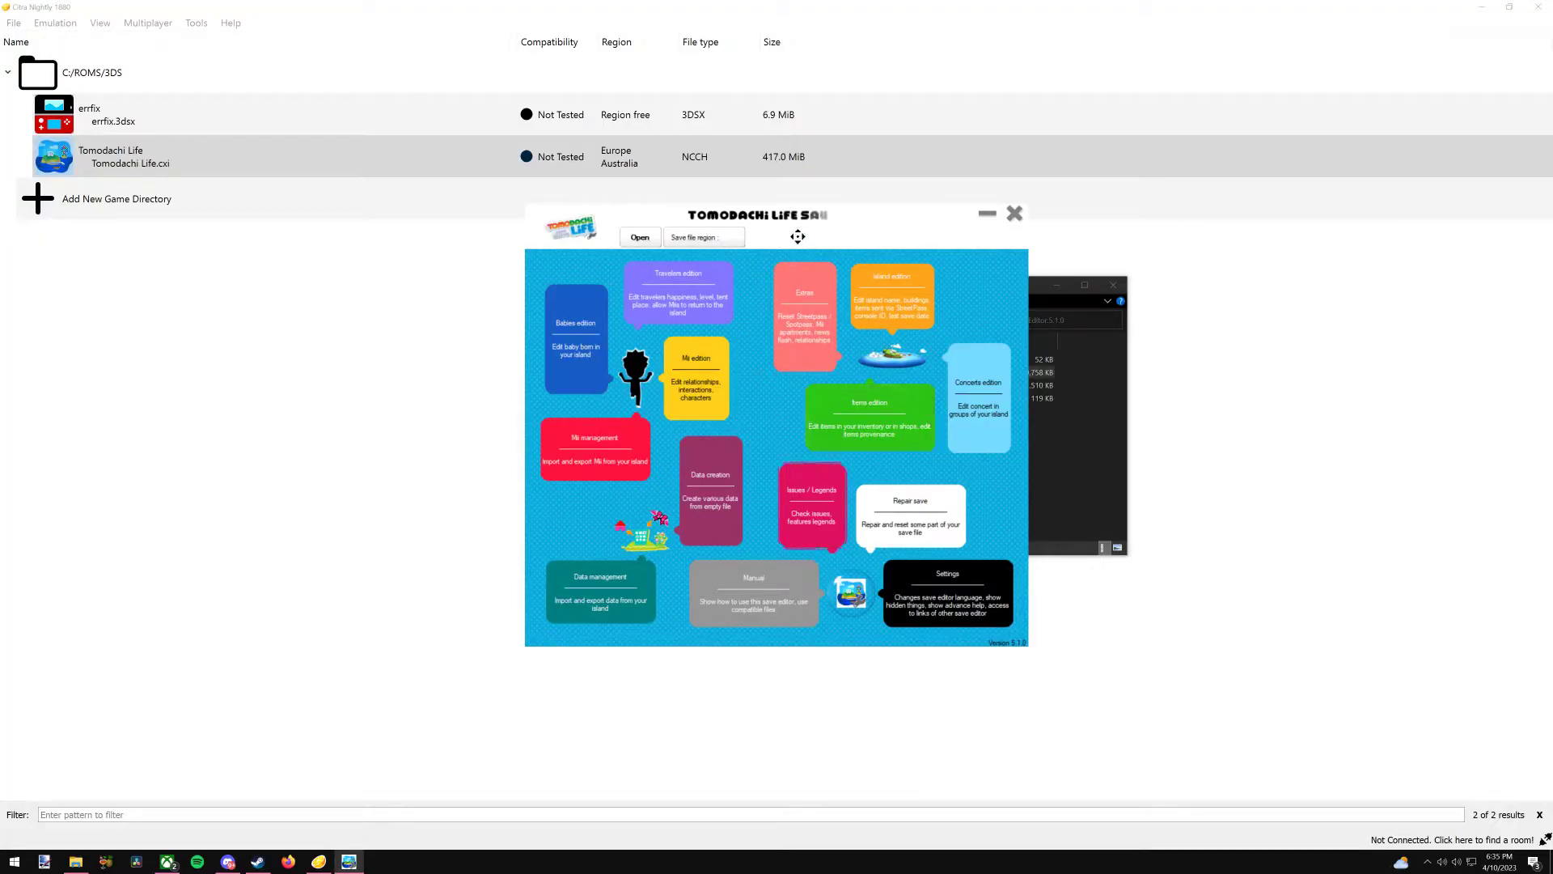
- Start opening a save in the editor with Tomodachi Life as the game
left_click_drag(855, 215, 736, 227)
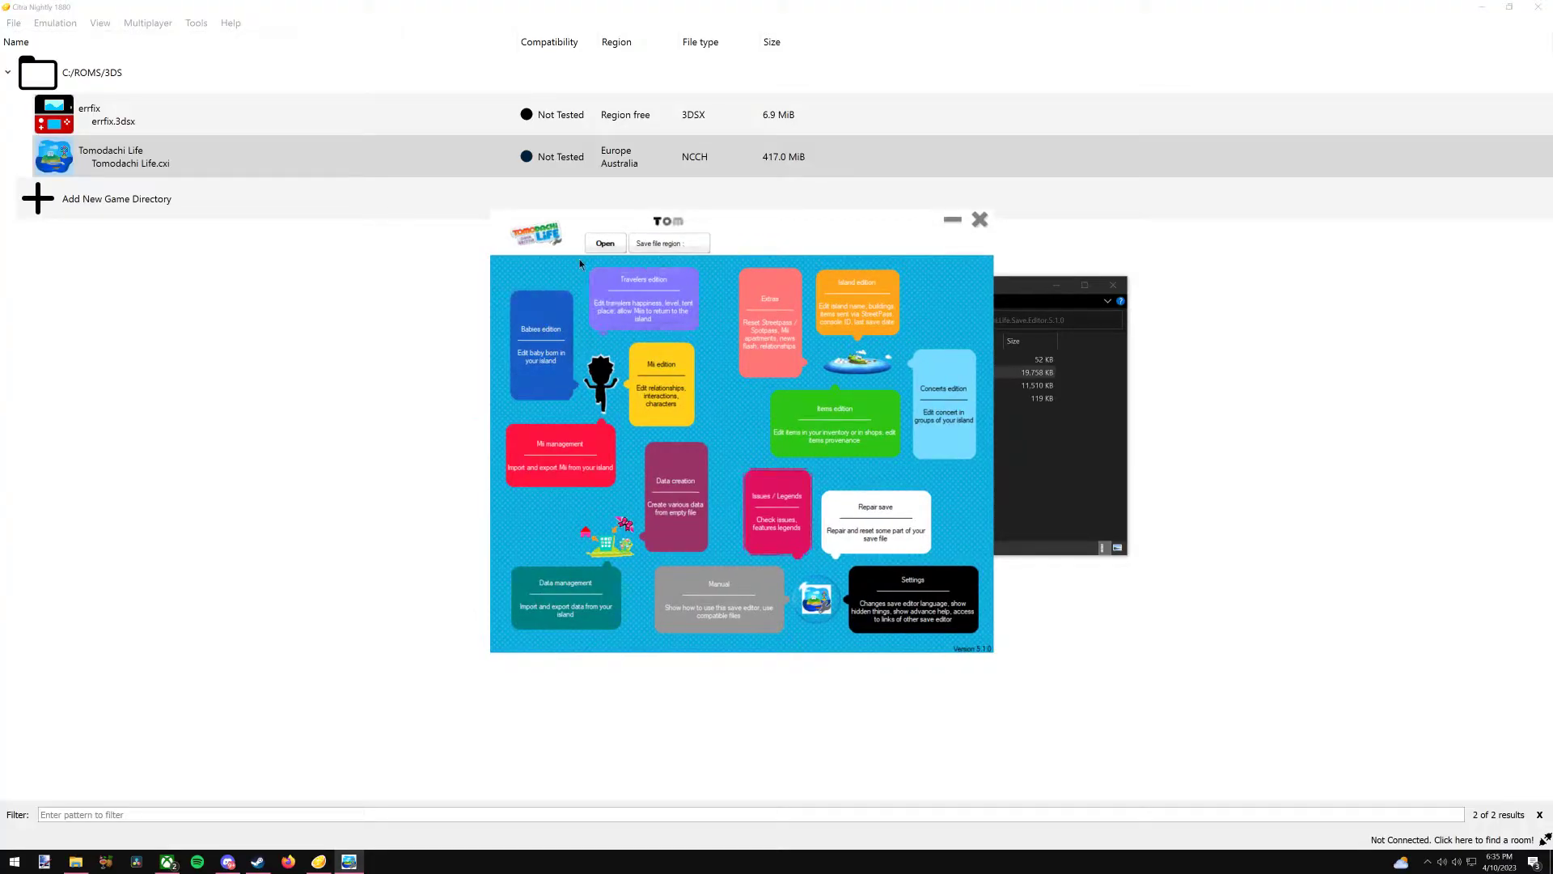
left_click(596, 243)
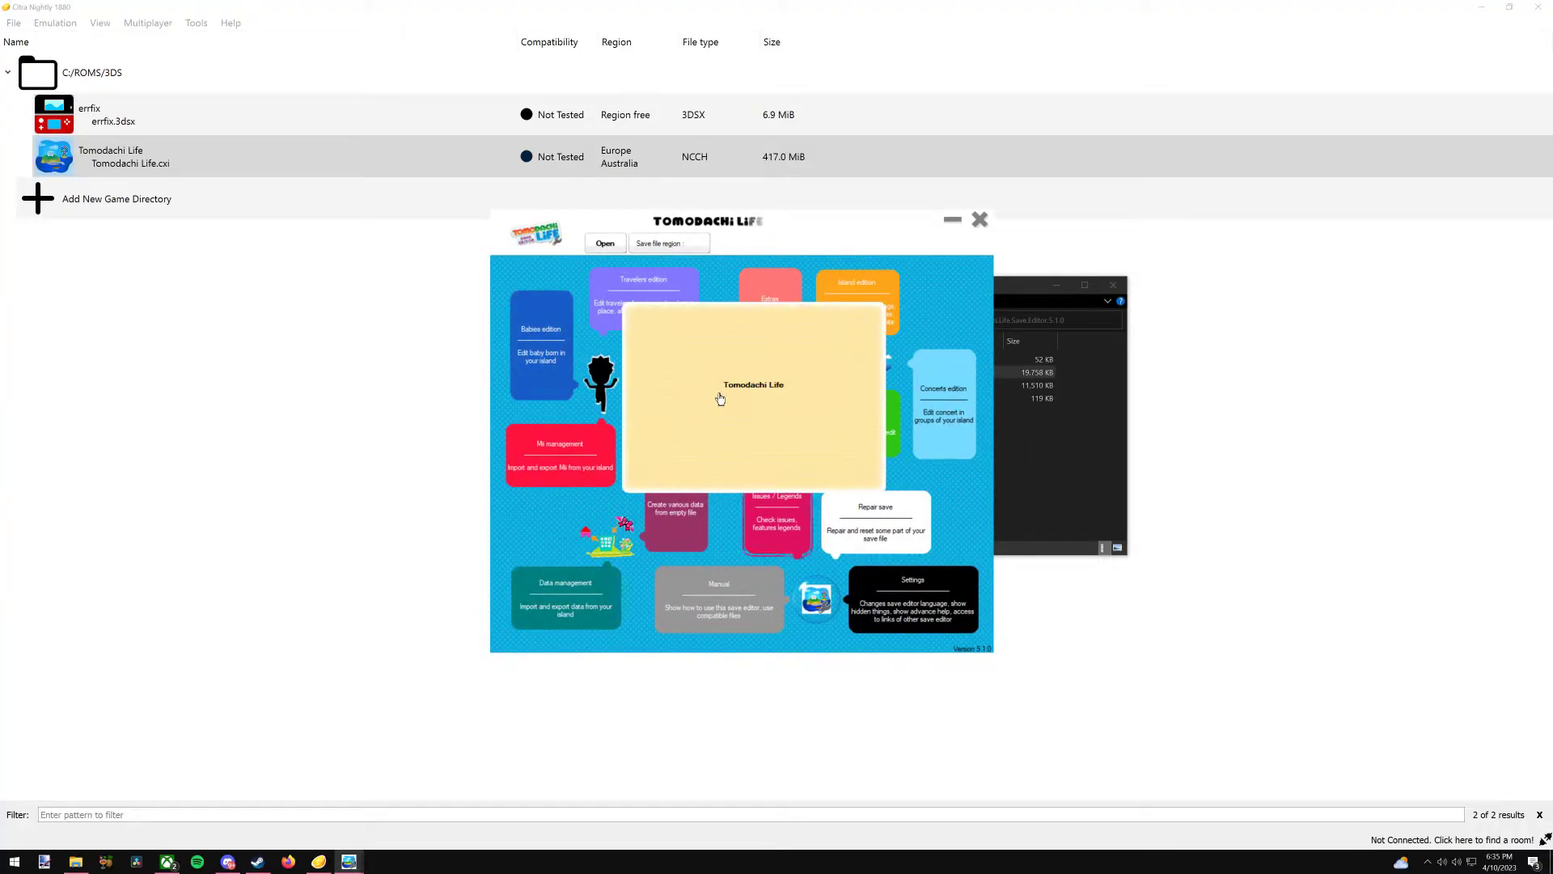
left_click(720, 398)
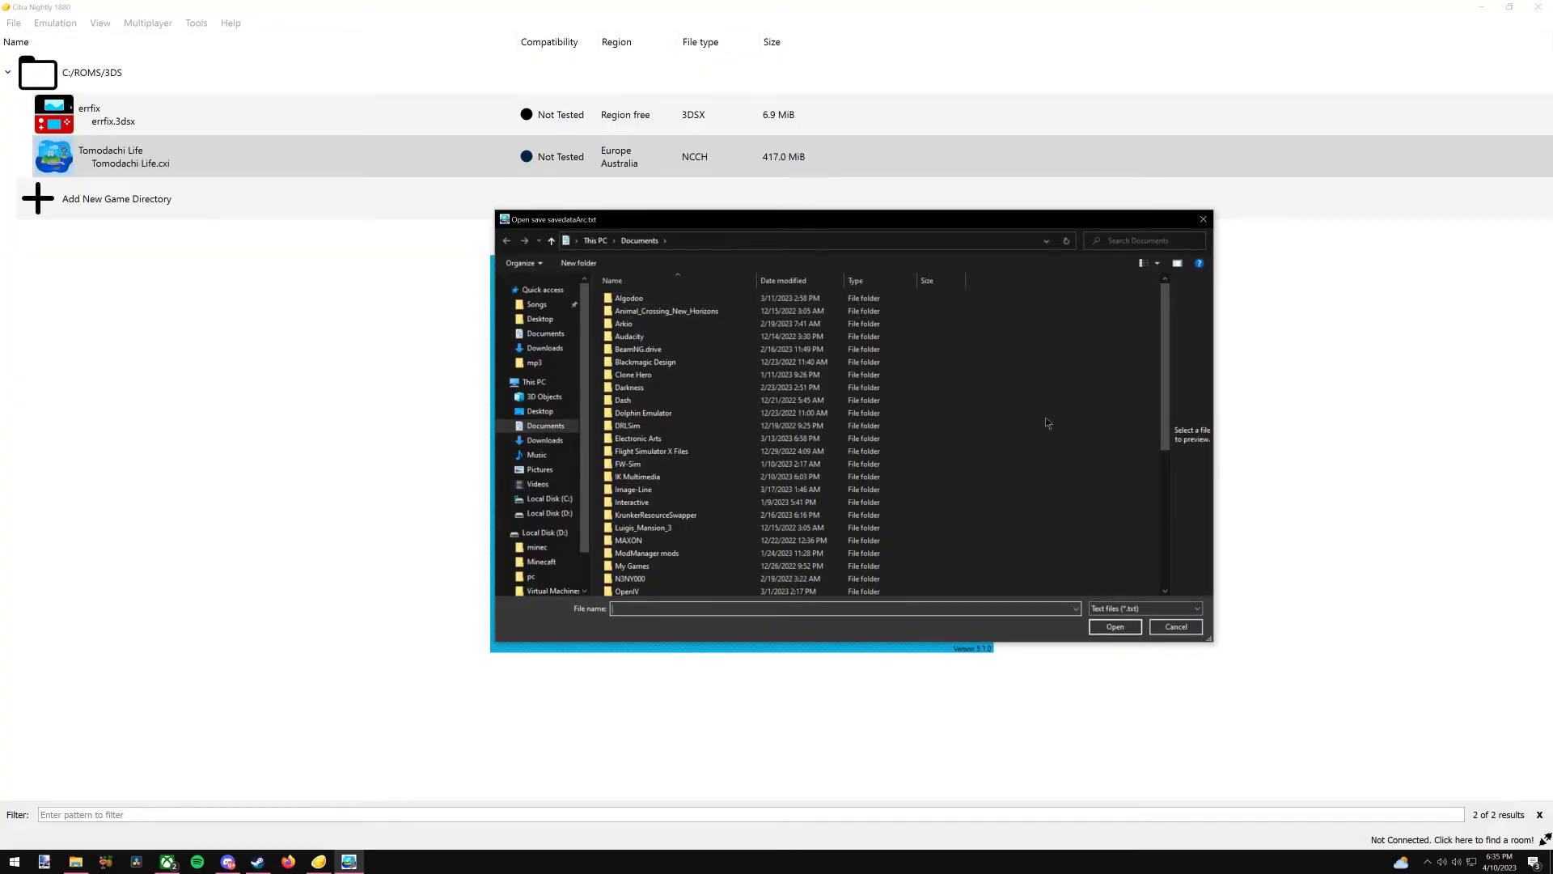
- Open Tomodachi Life's save data location from Citra and copy the folder path
left_click_drag(1044, 220, 524, 475)
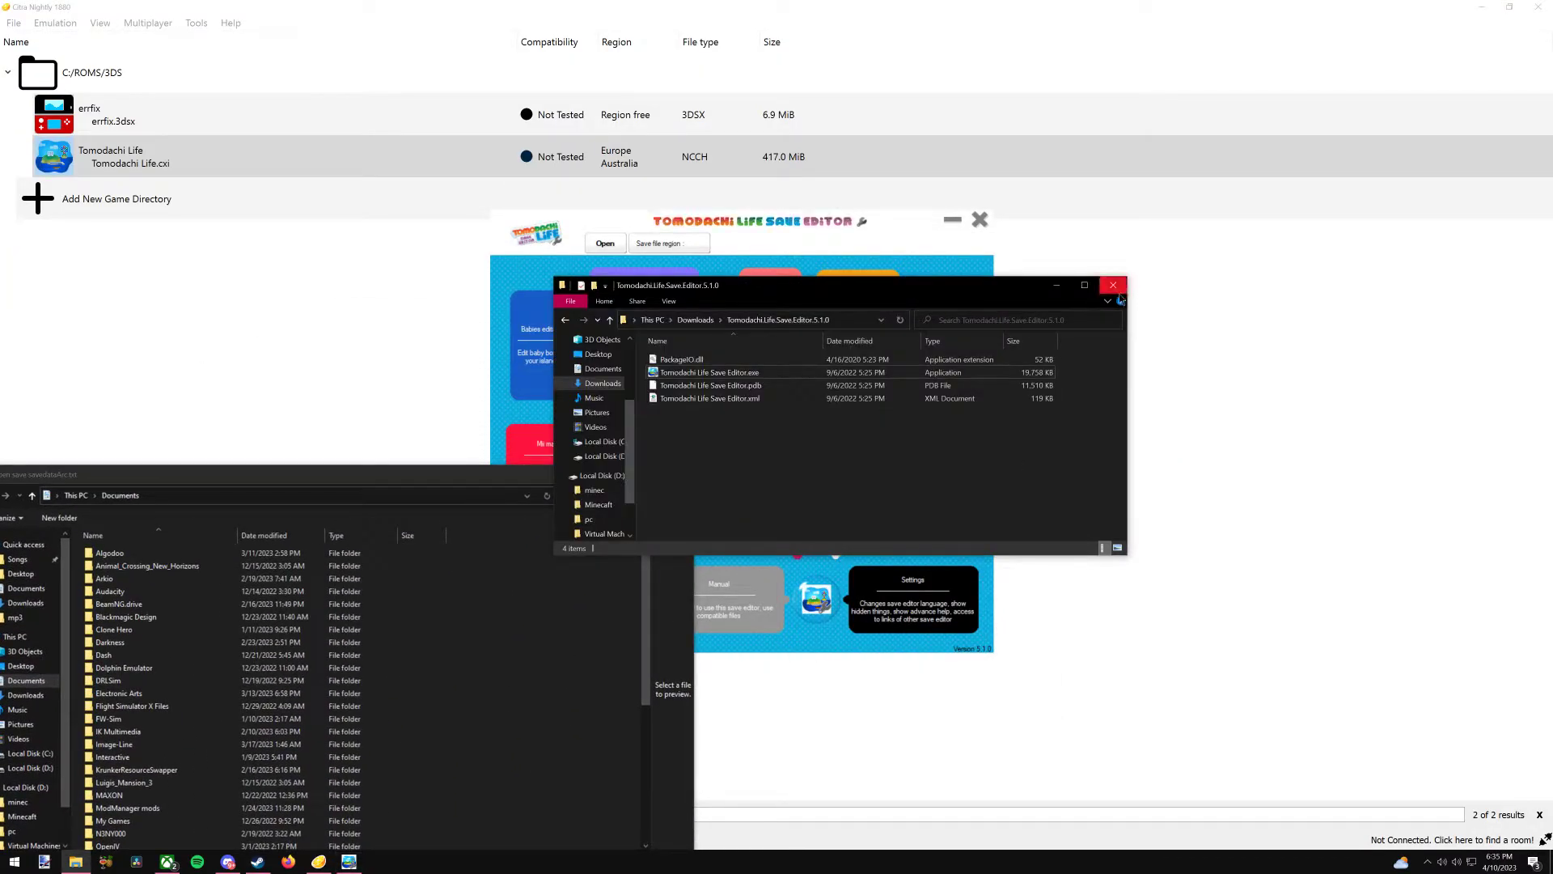
left_click(310, 157)
right_click(310, 157)
left_click(337, 161)
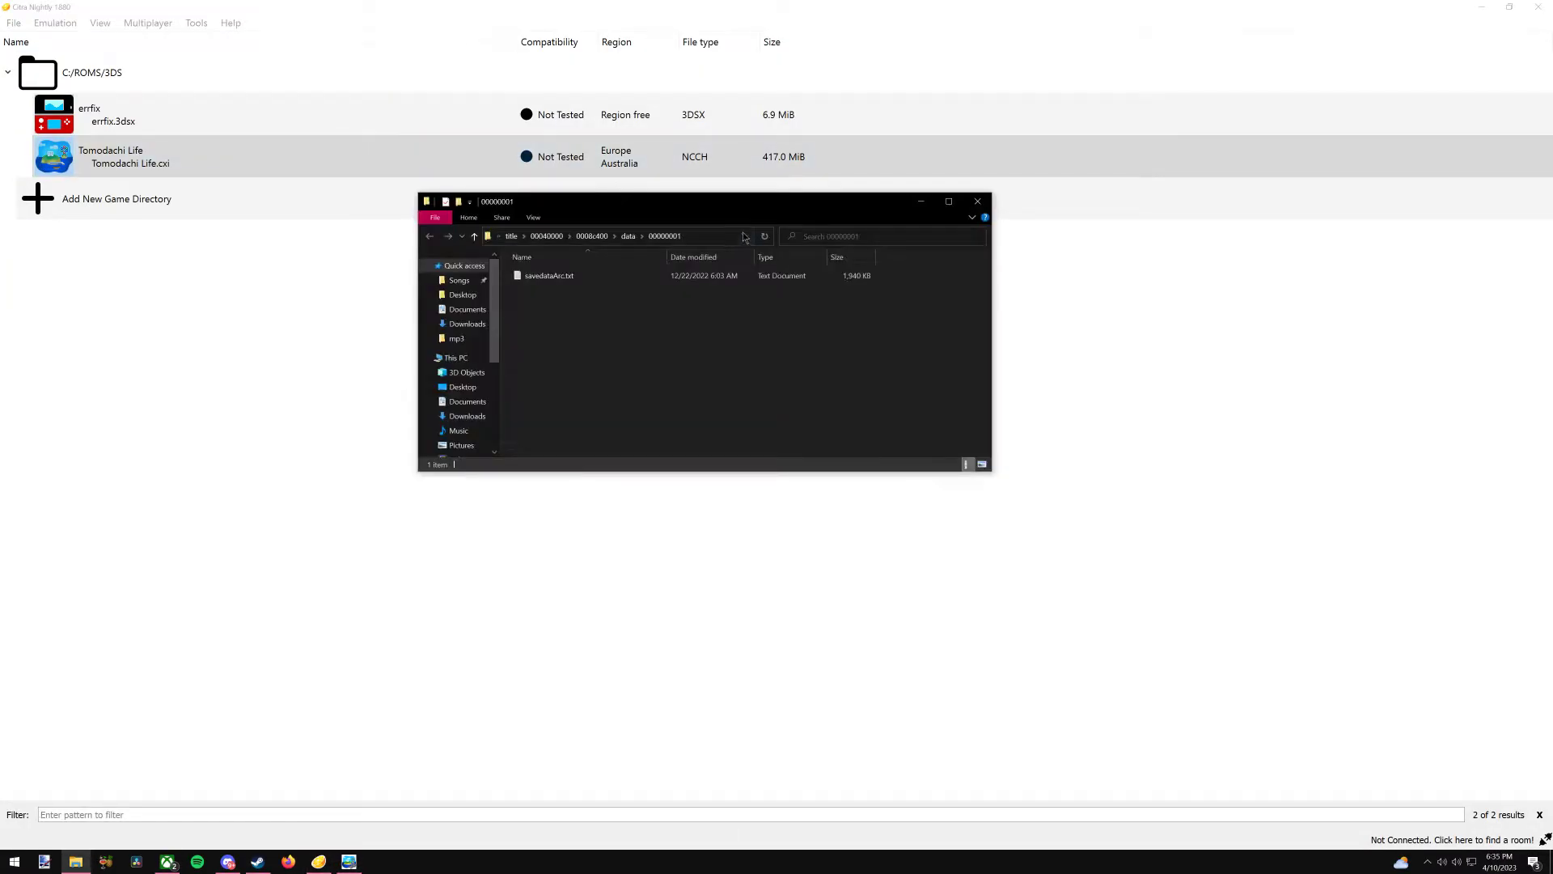
left_click(687, 240)
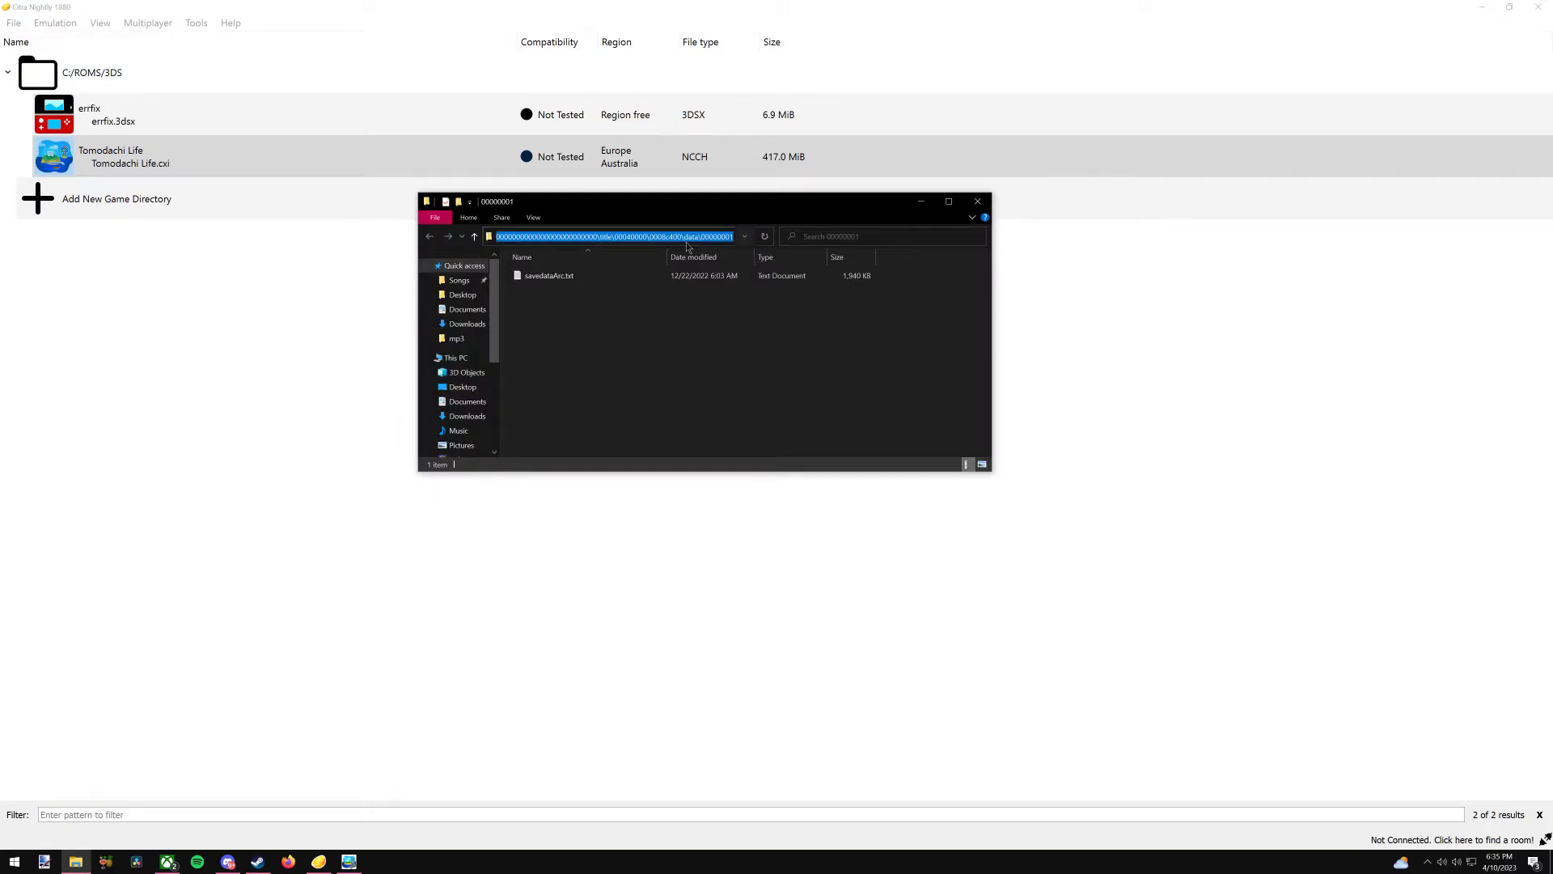
- Paste the save folder path into the open dialog and open savedataArc.txt
left_click(349, 861)
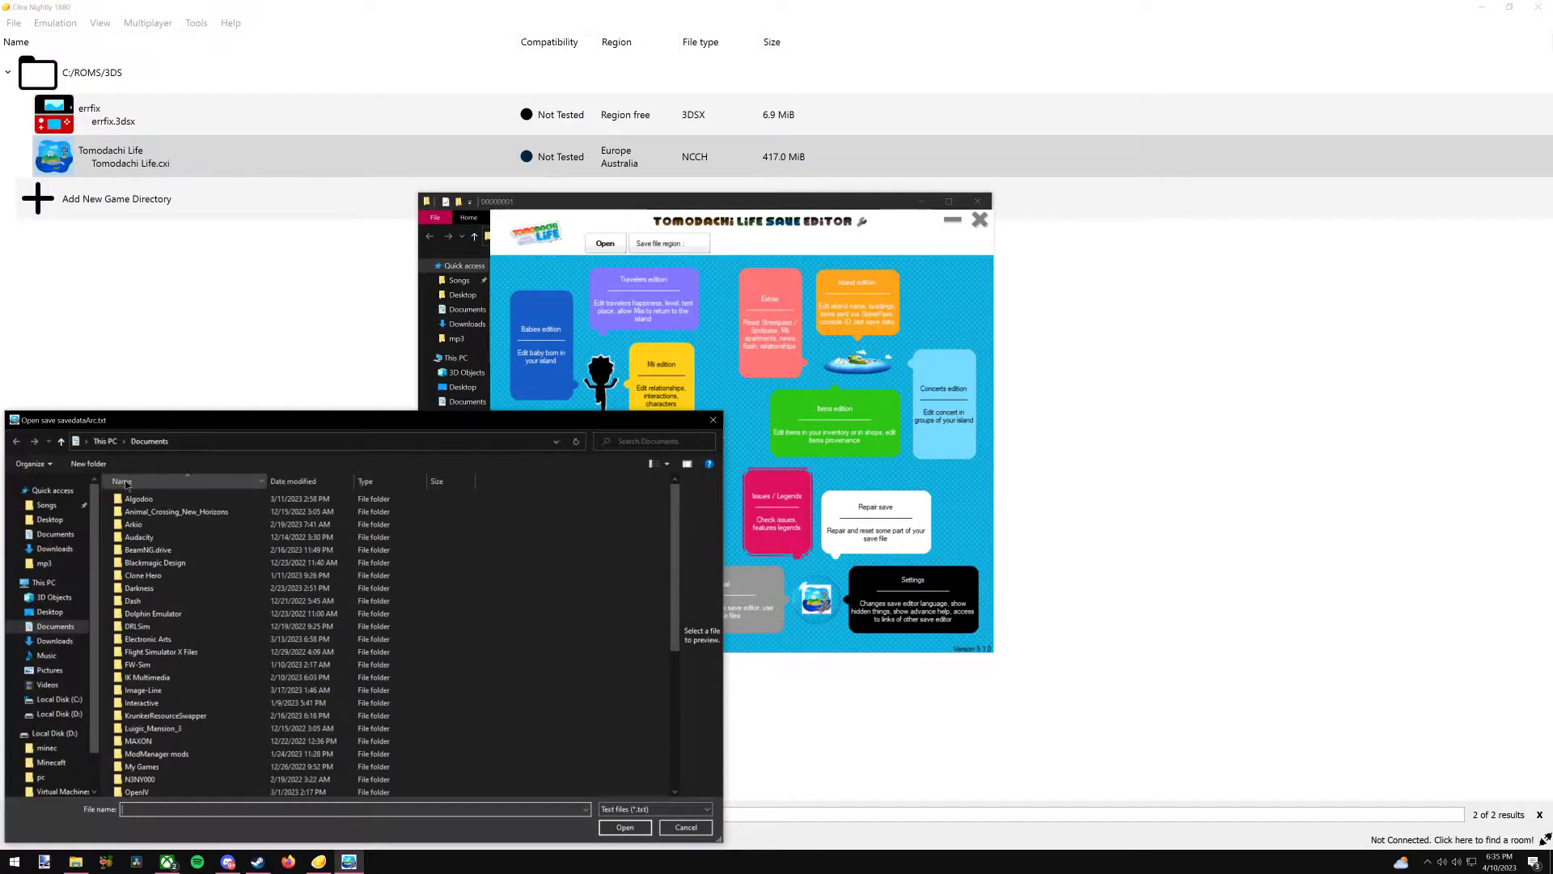
left_click(194, 442)
key("ctrl+v")
key("Return")
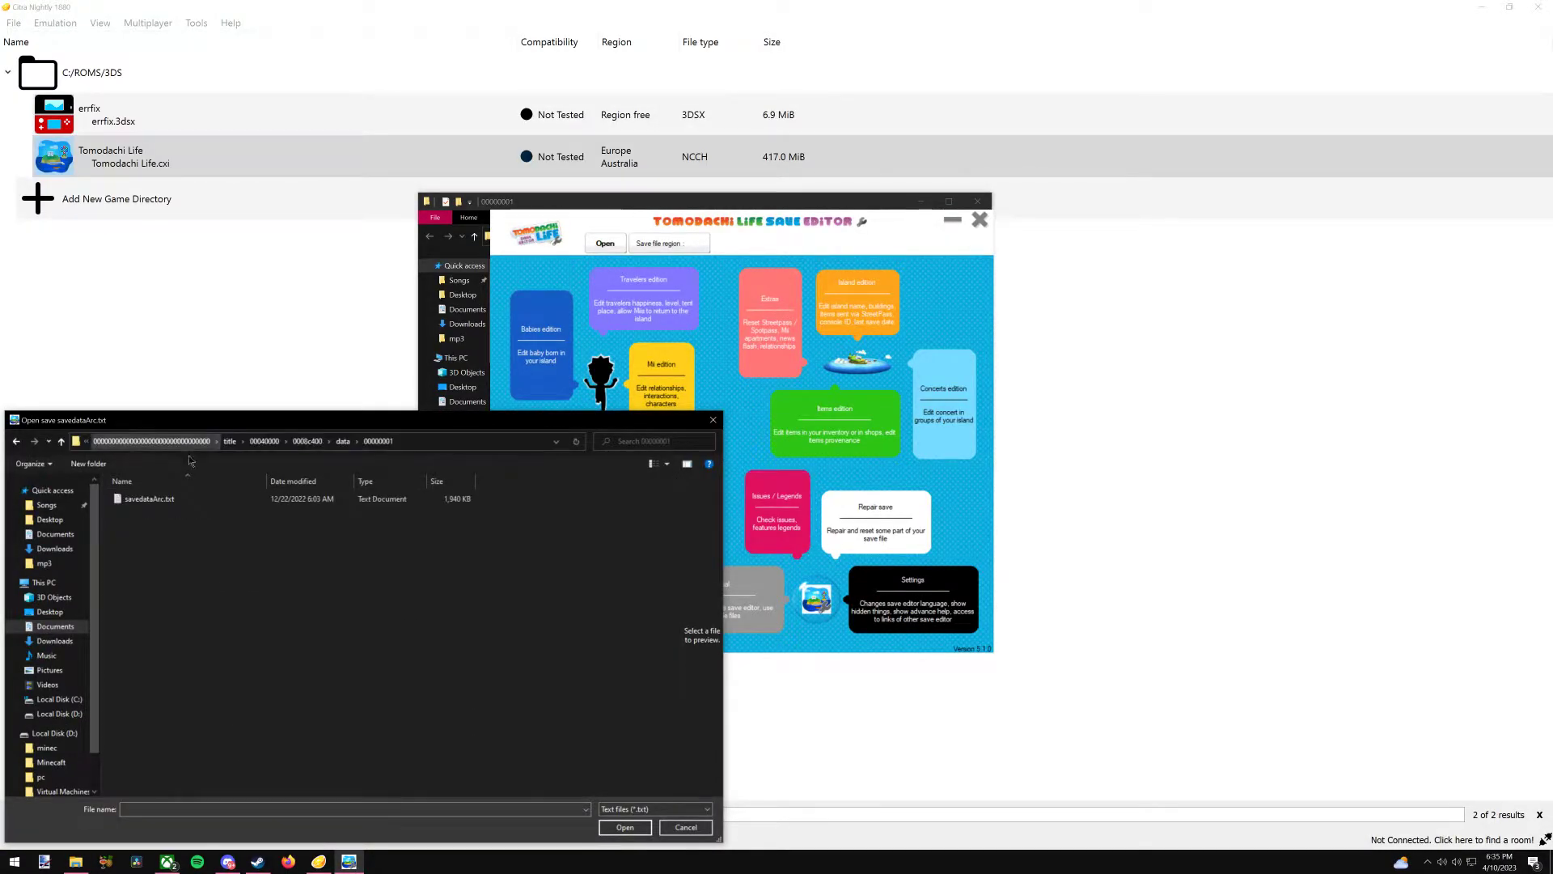
double_click(171, 502)
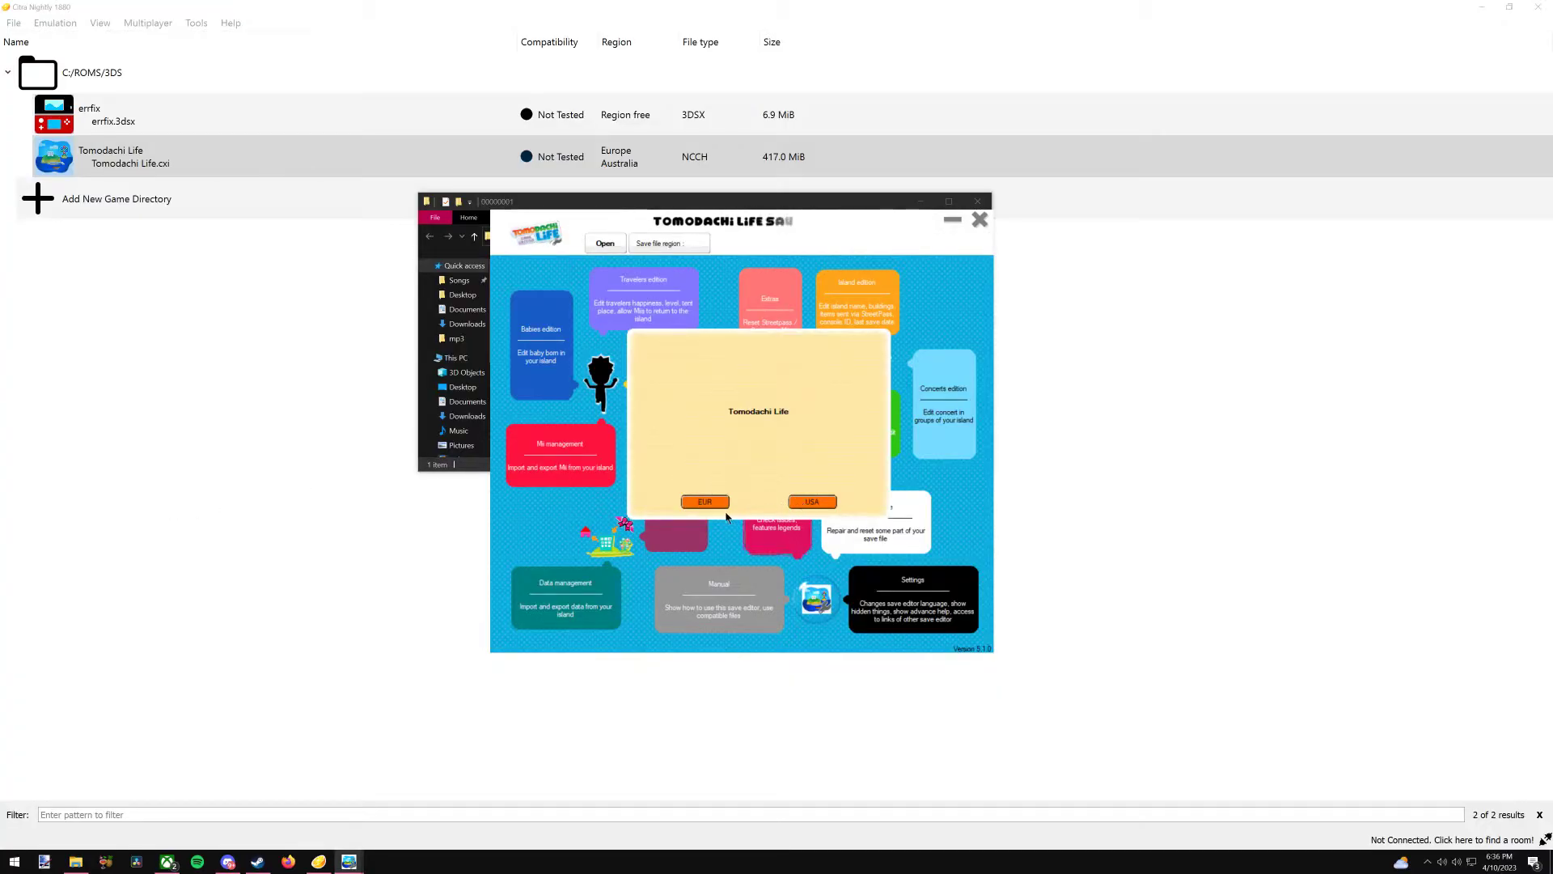
- Choose EUR as the save region and view the Island informations page
left_click(617, 147)
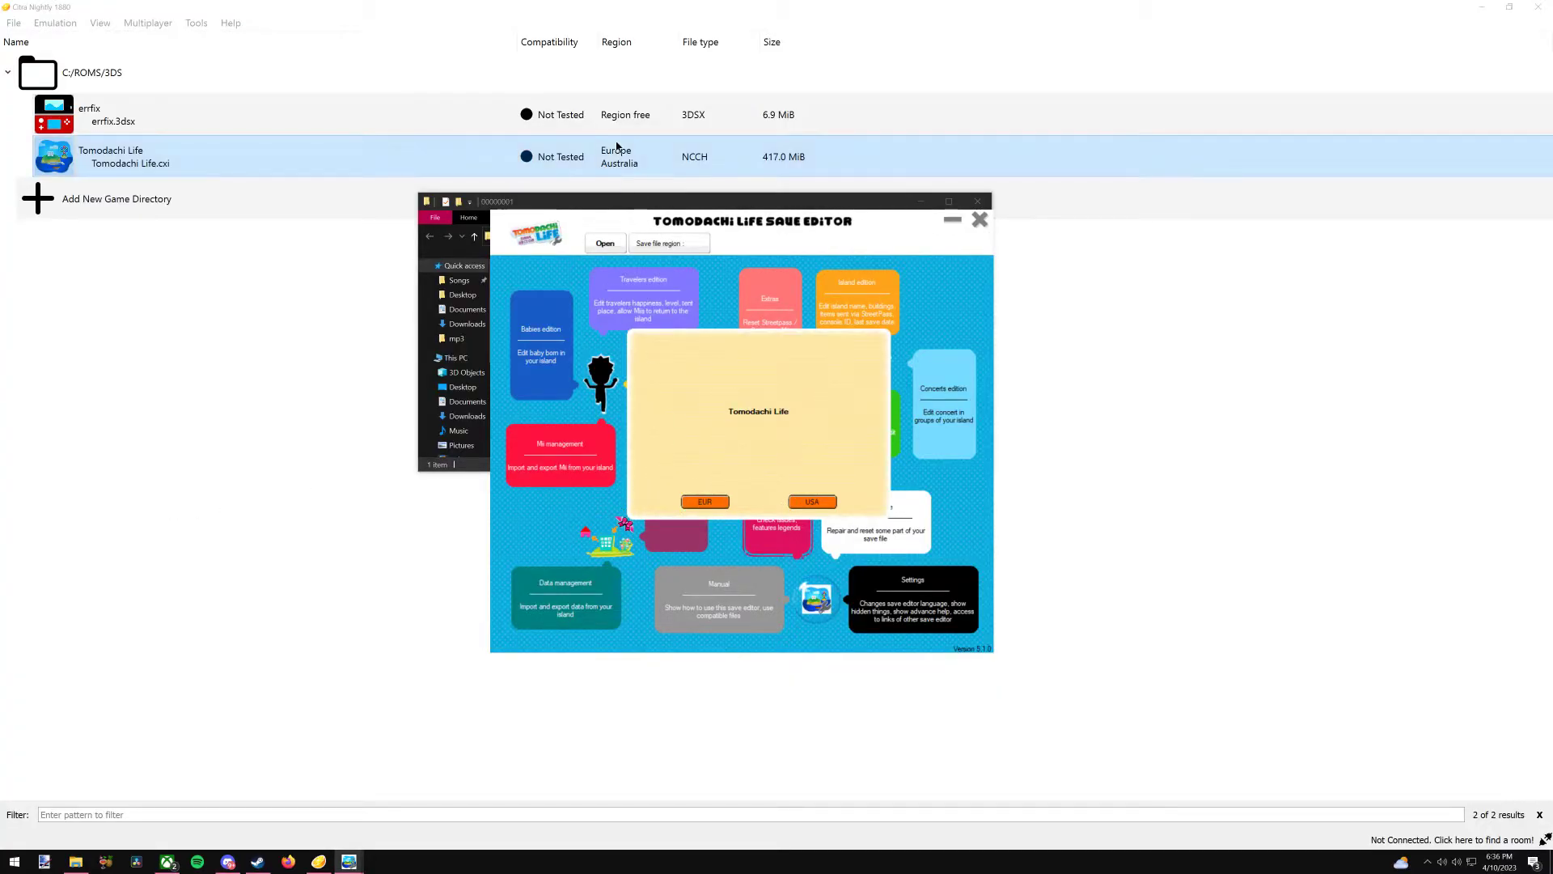
left_click(710, 502)
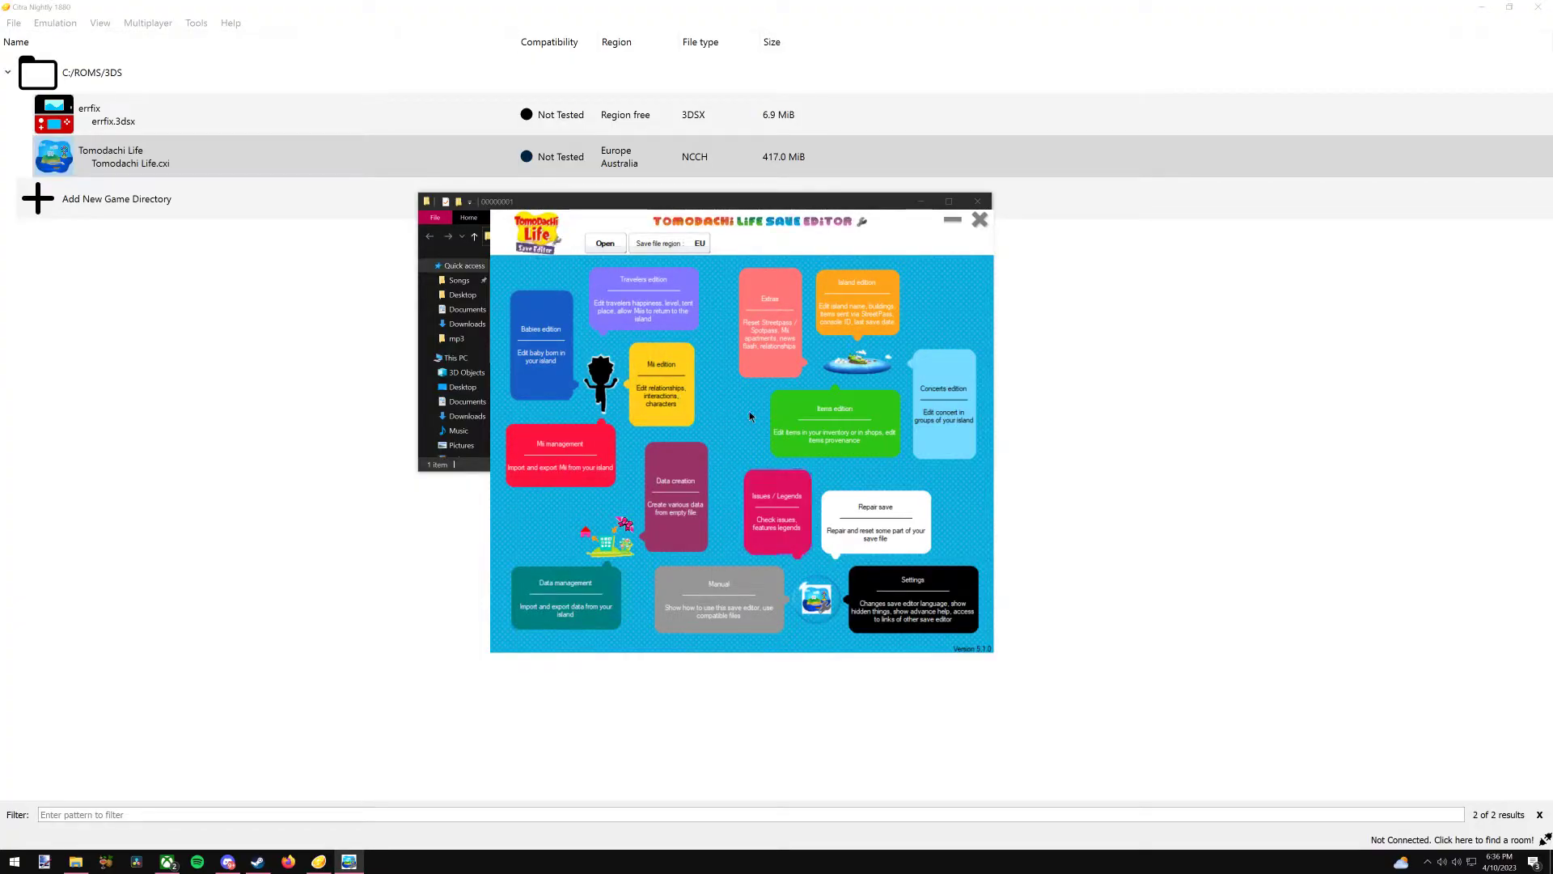
left_click(854, 324)
left_click(665, 340)
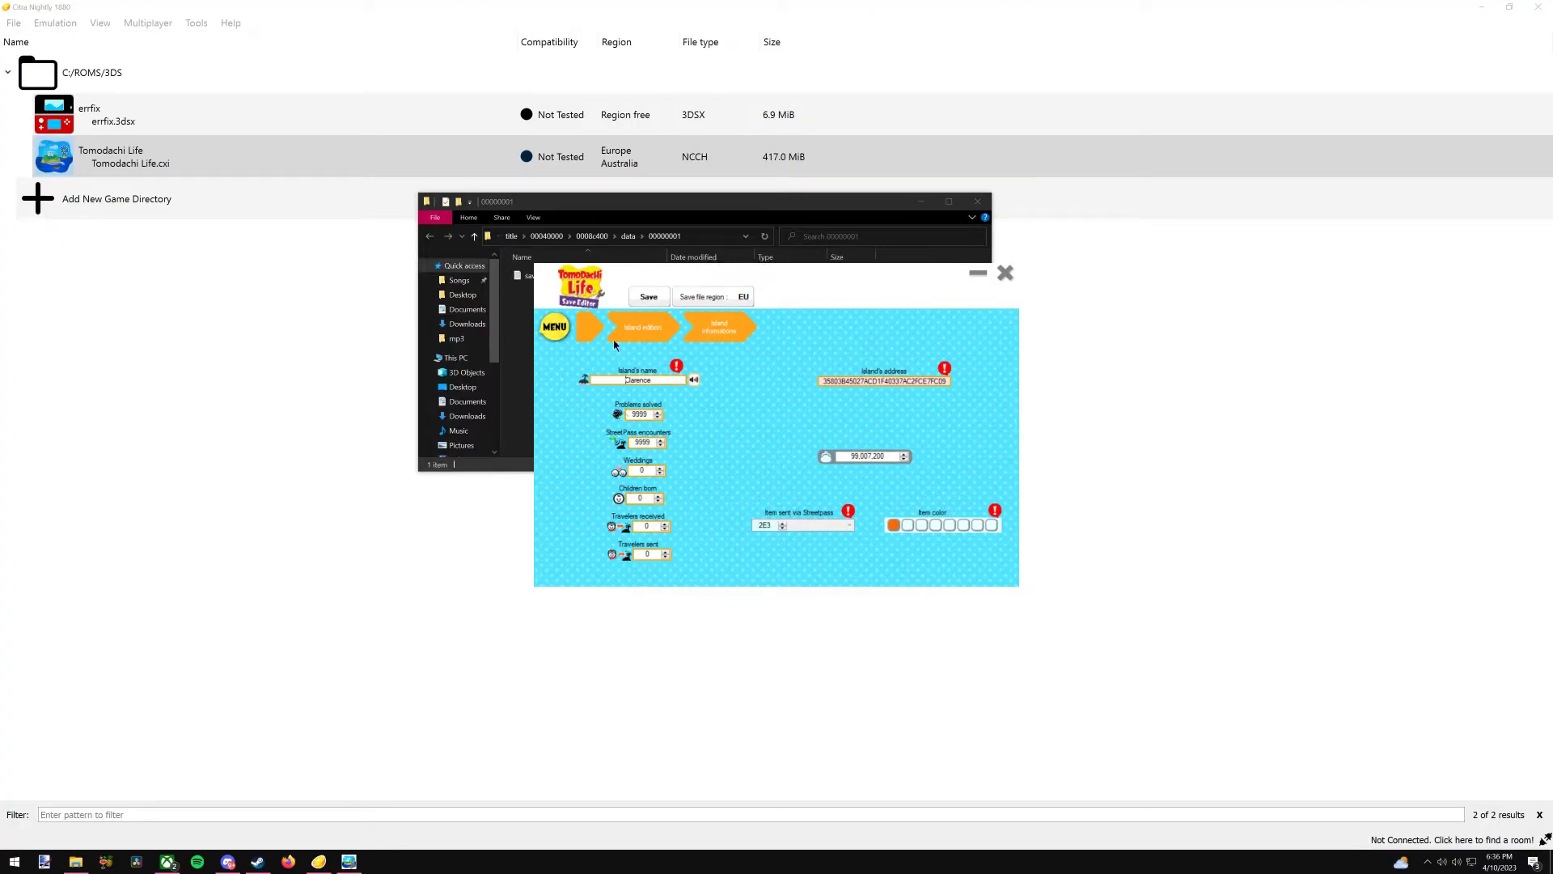
- Browse the island configuration and Island informations pages, then return to MENU
left_click(555, 327)
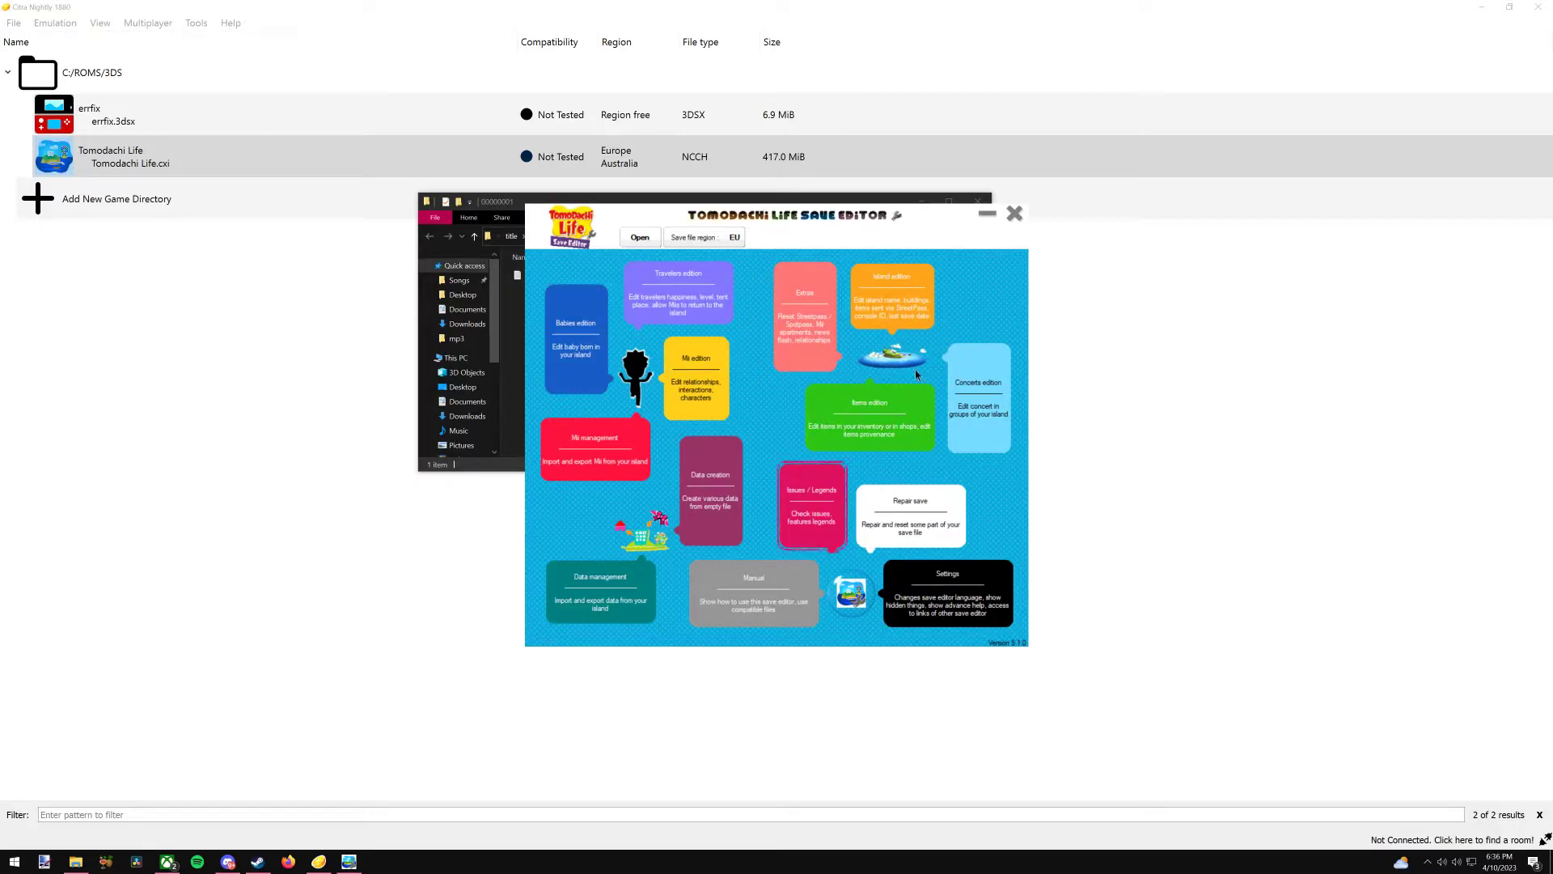
left_click(901, 335)
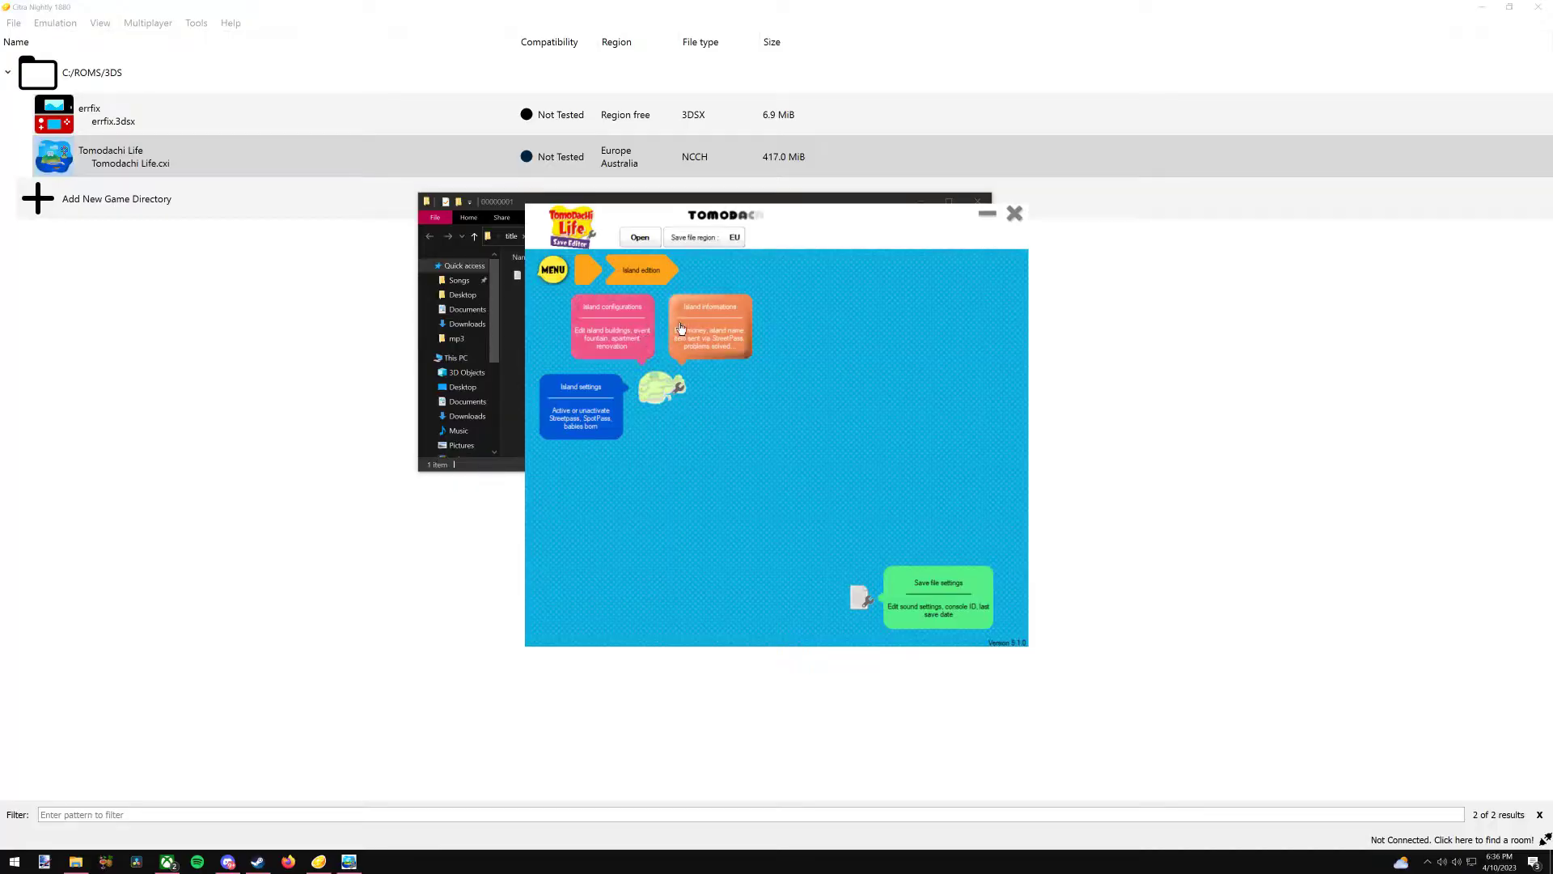
left_click(613, 328)
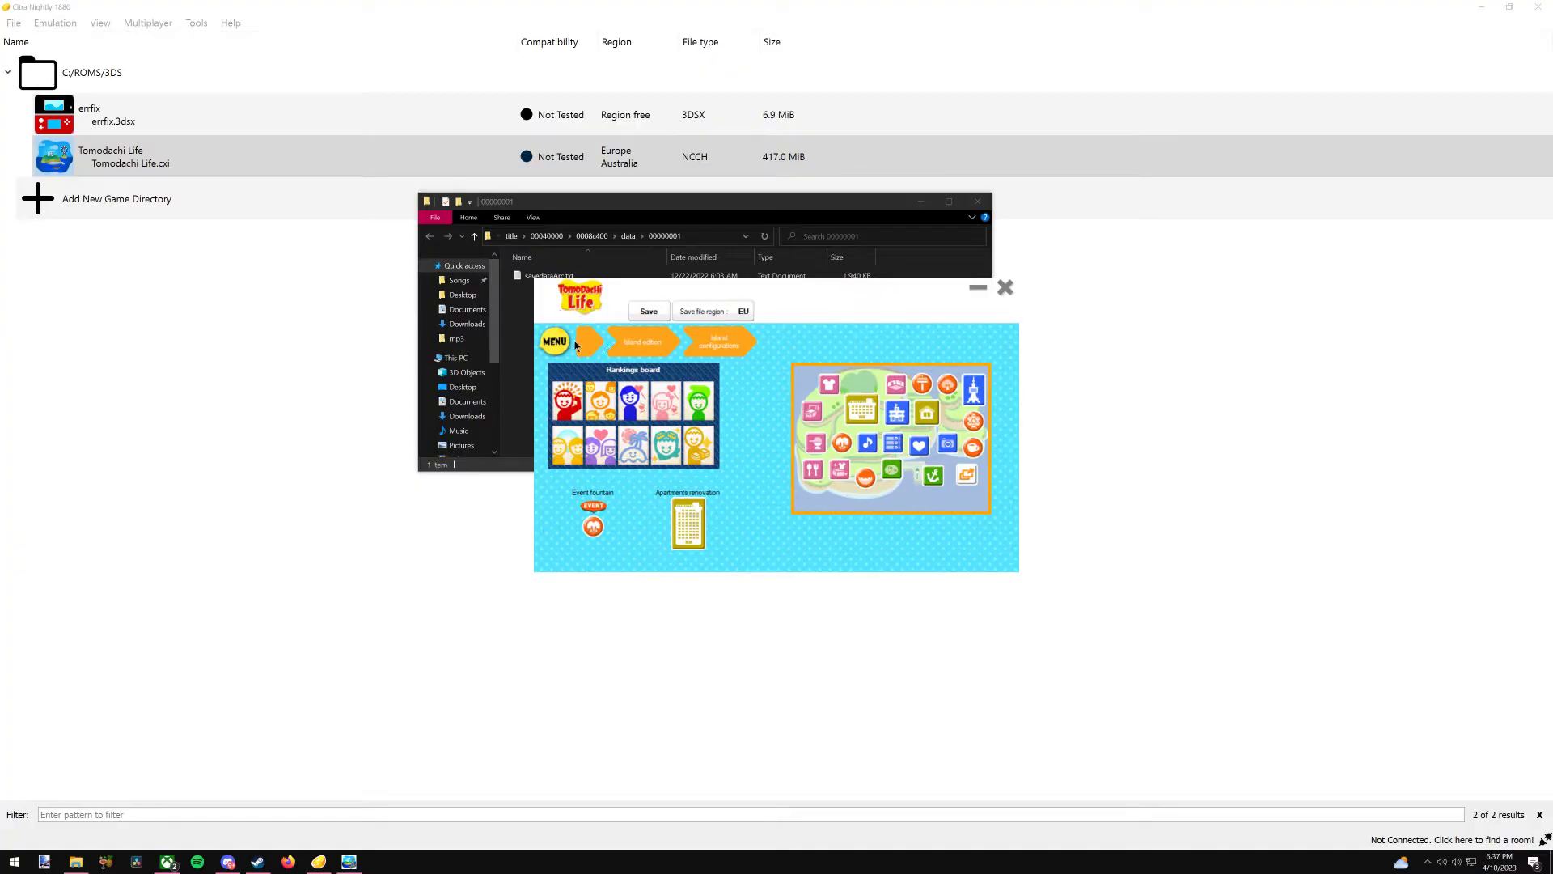
left_click(870, 415)
left_click(722, 340)
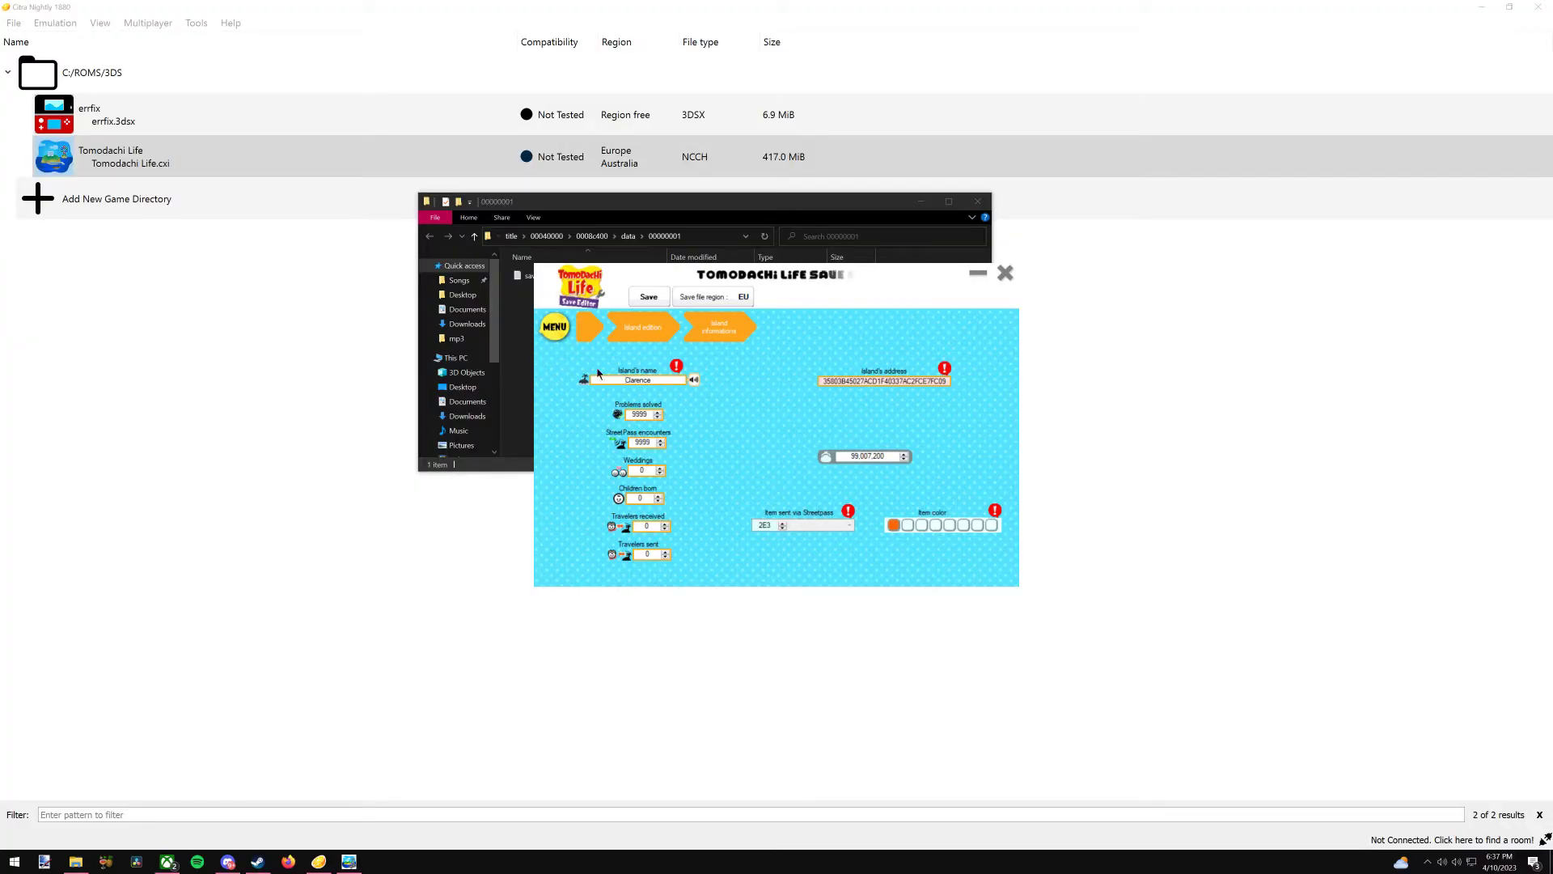
left_click(573, 330)
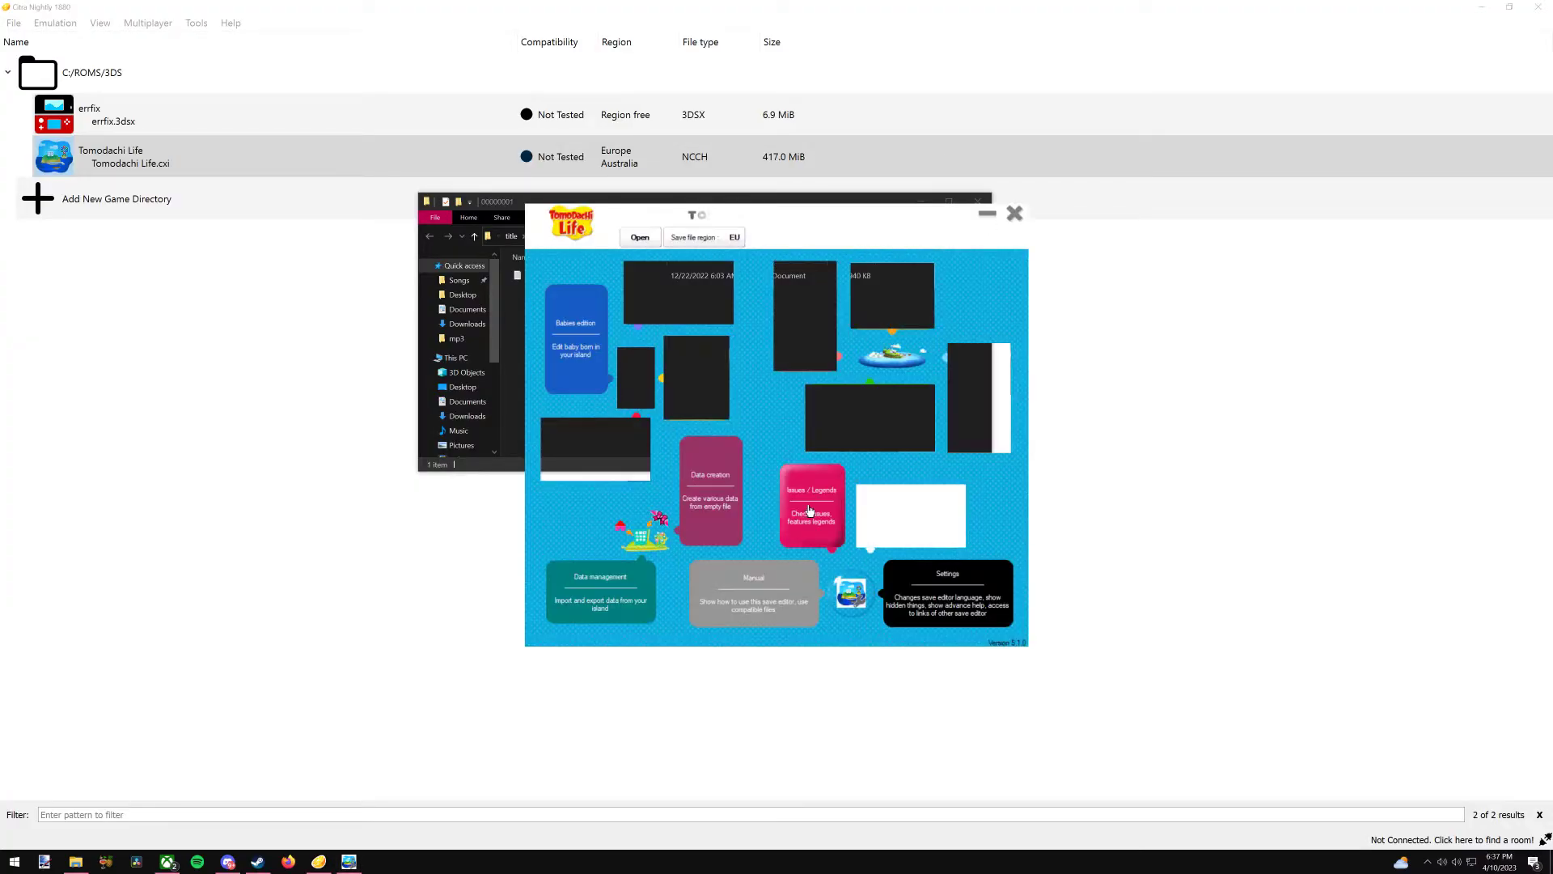
left_click(882, 434)
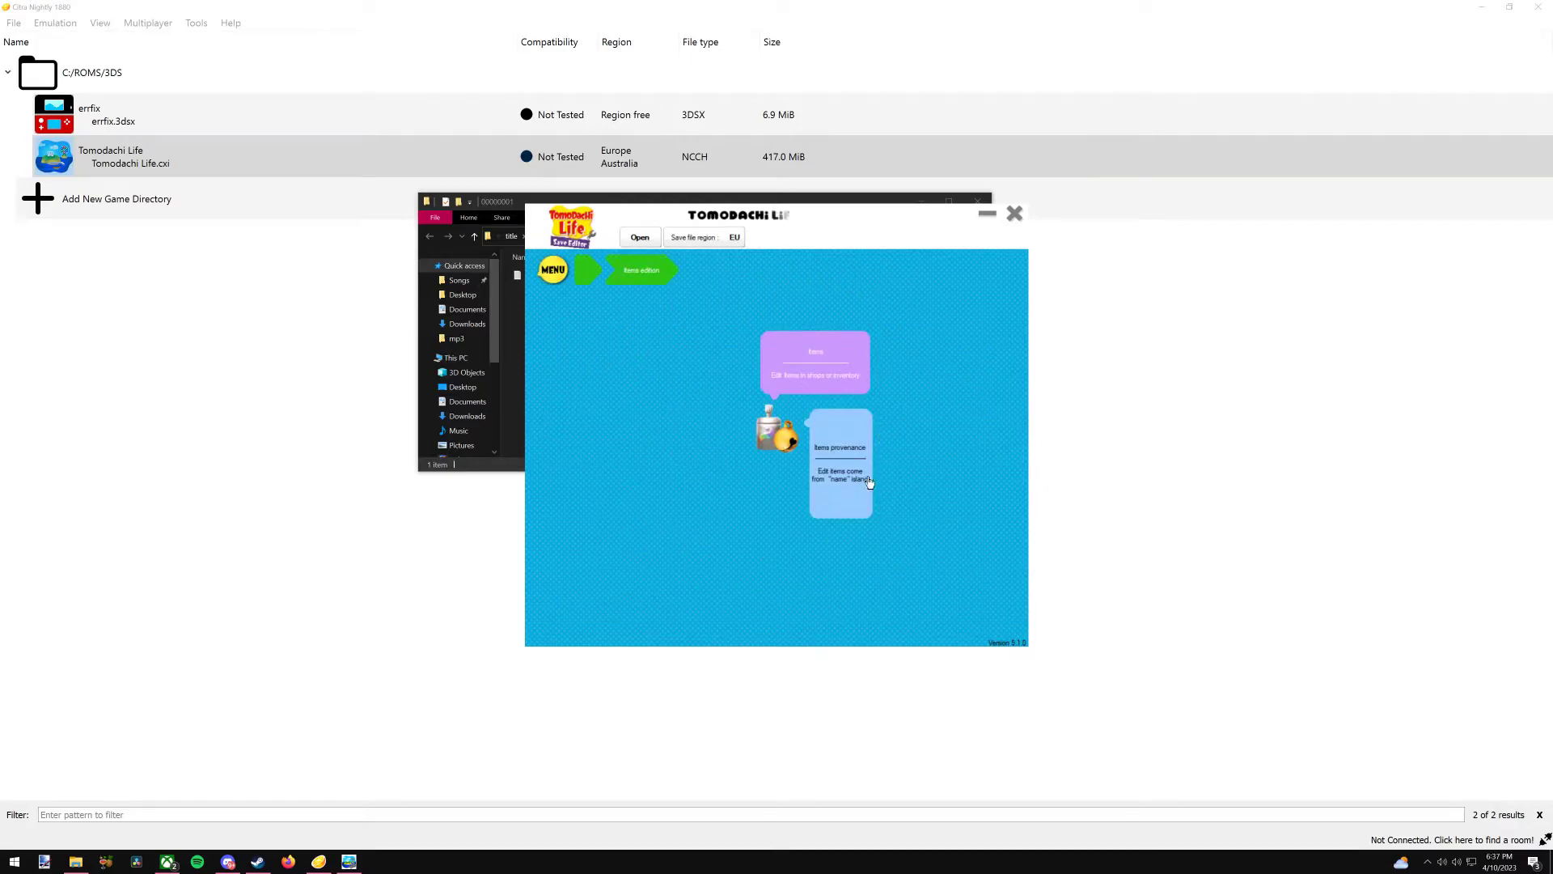
left_click(815, 362)
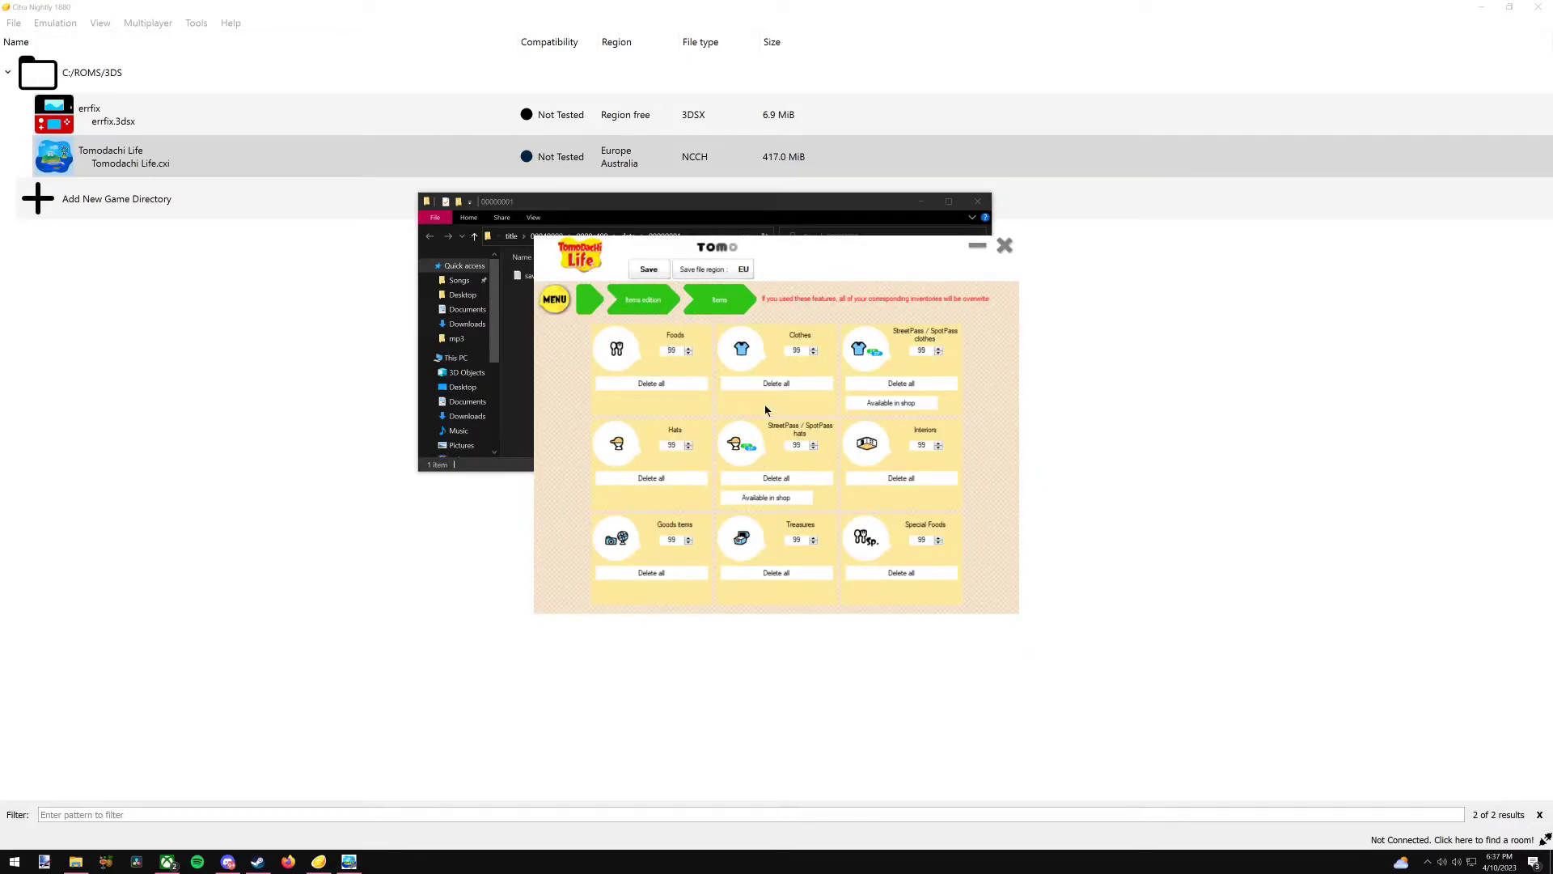
left_click(555, 300)
left_click(612, 442)
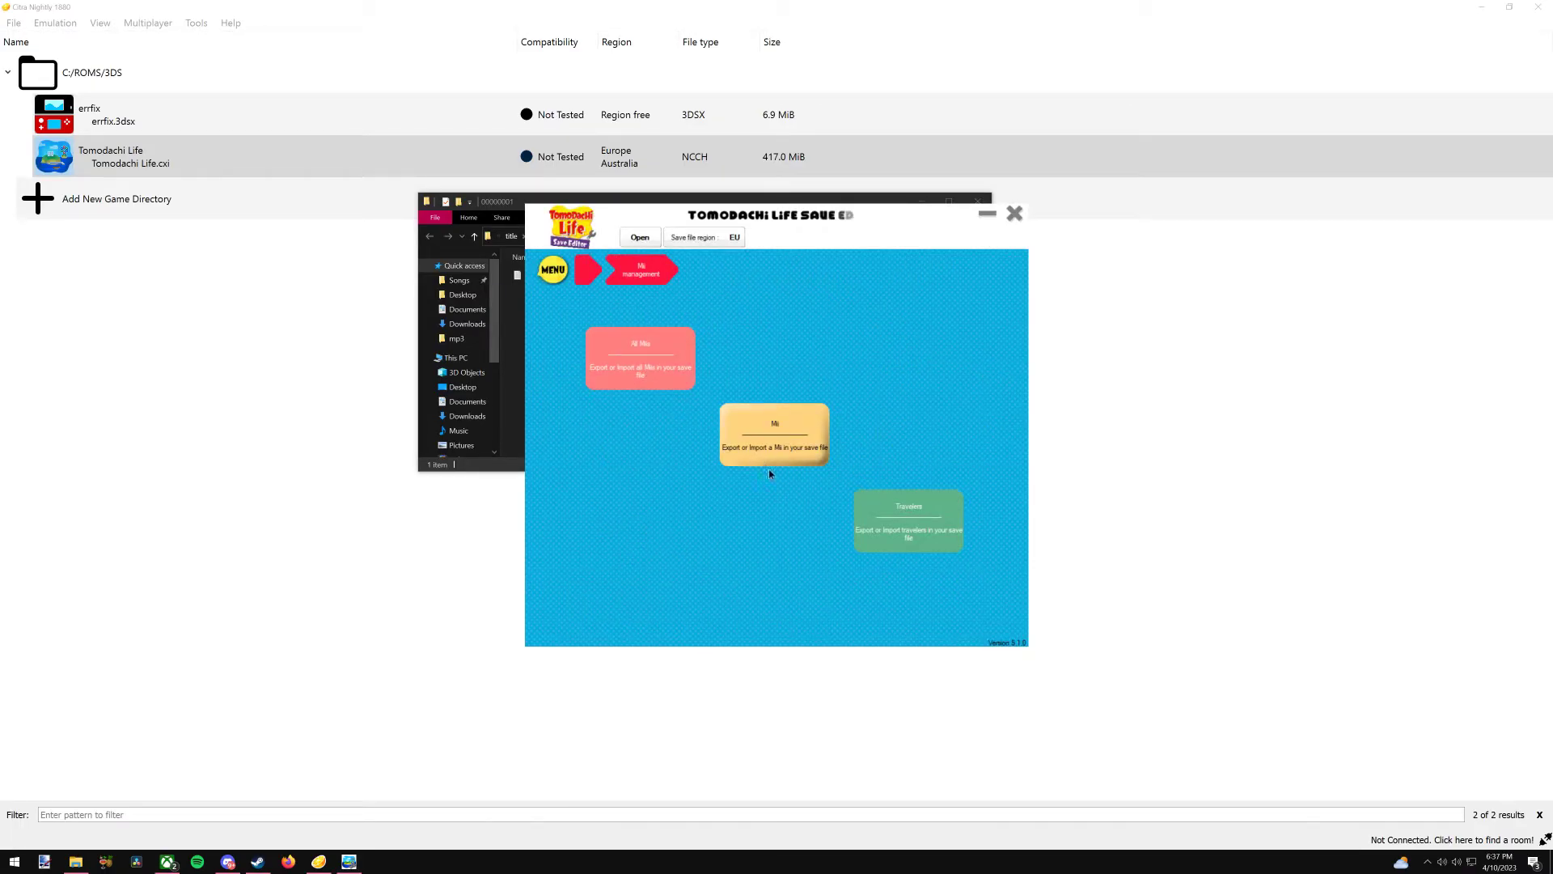
left_click(778, 449)
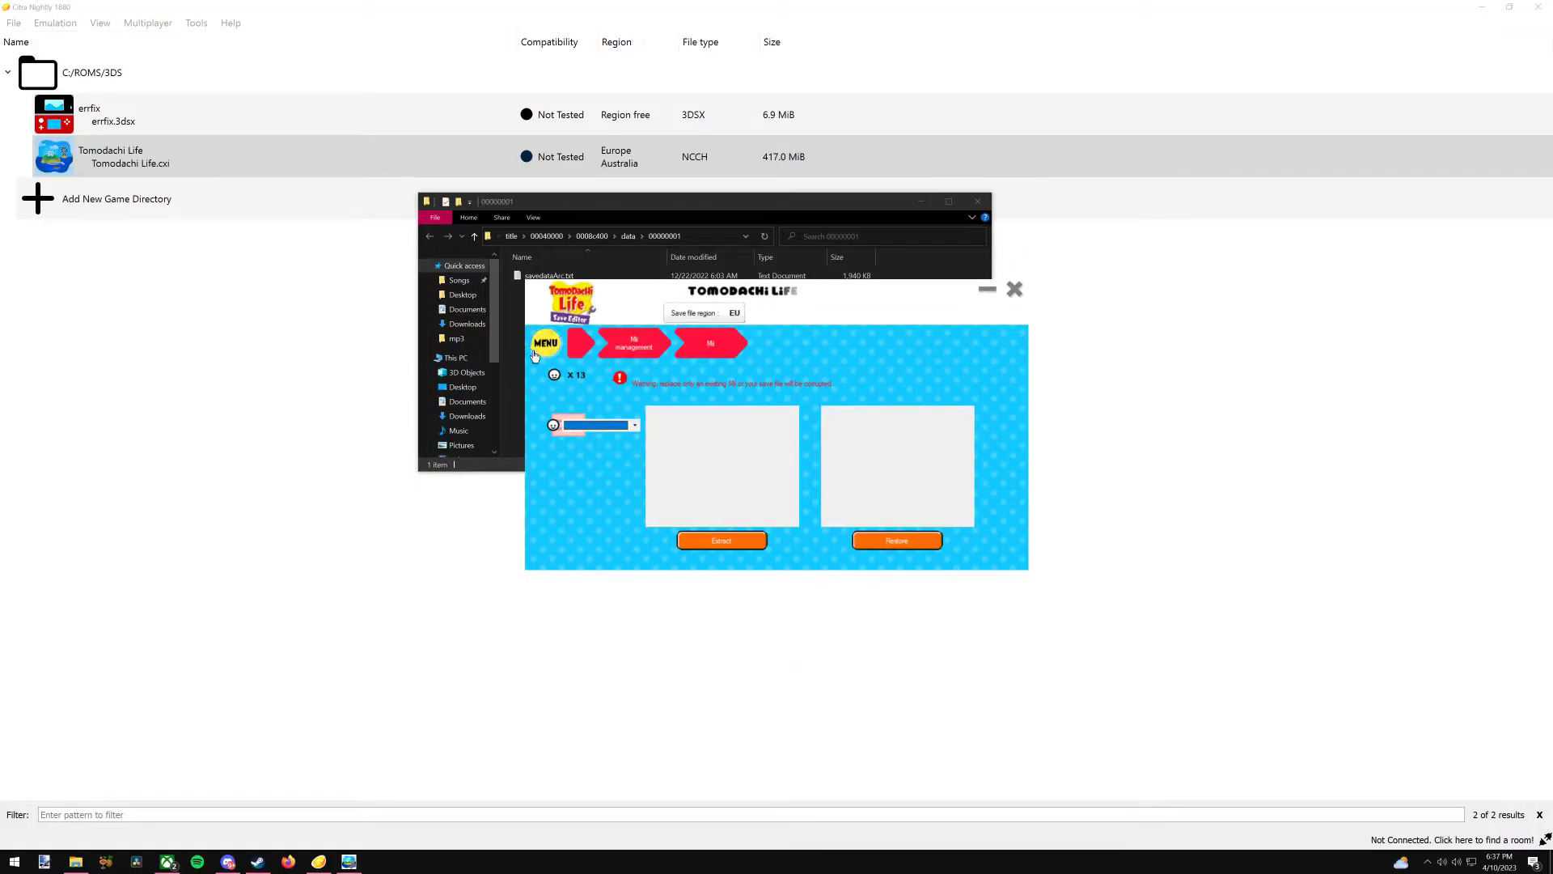
left_click(600, 348)
left_click(627, 375)
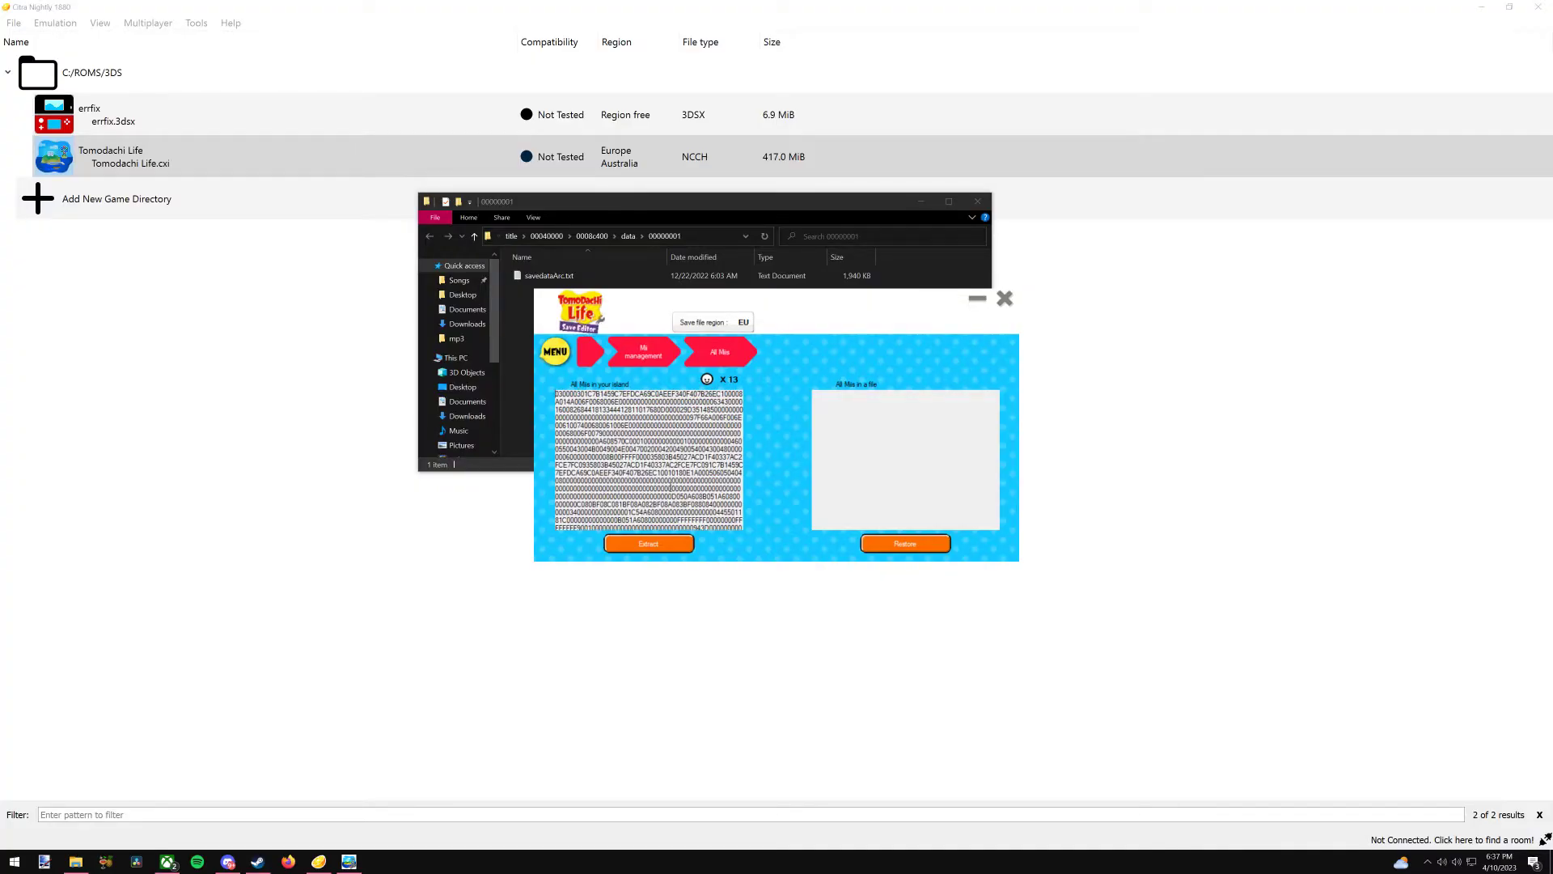
left_click(573, 361)
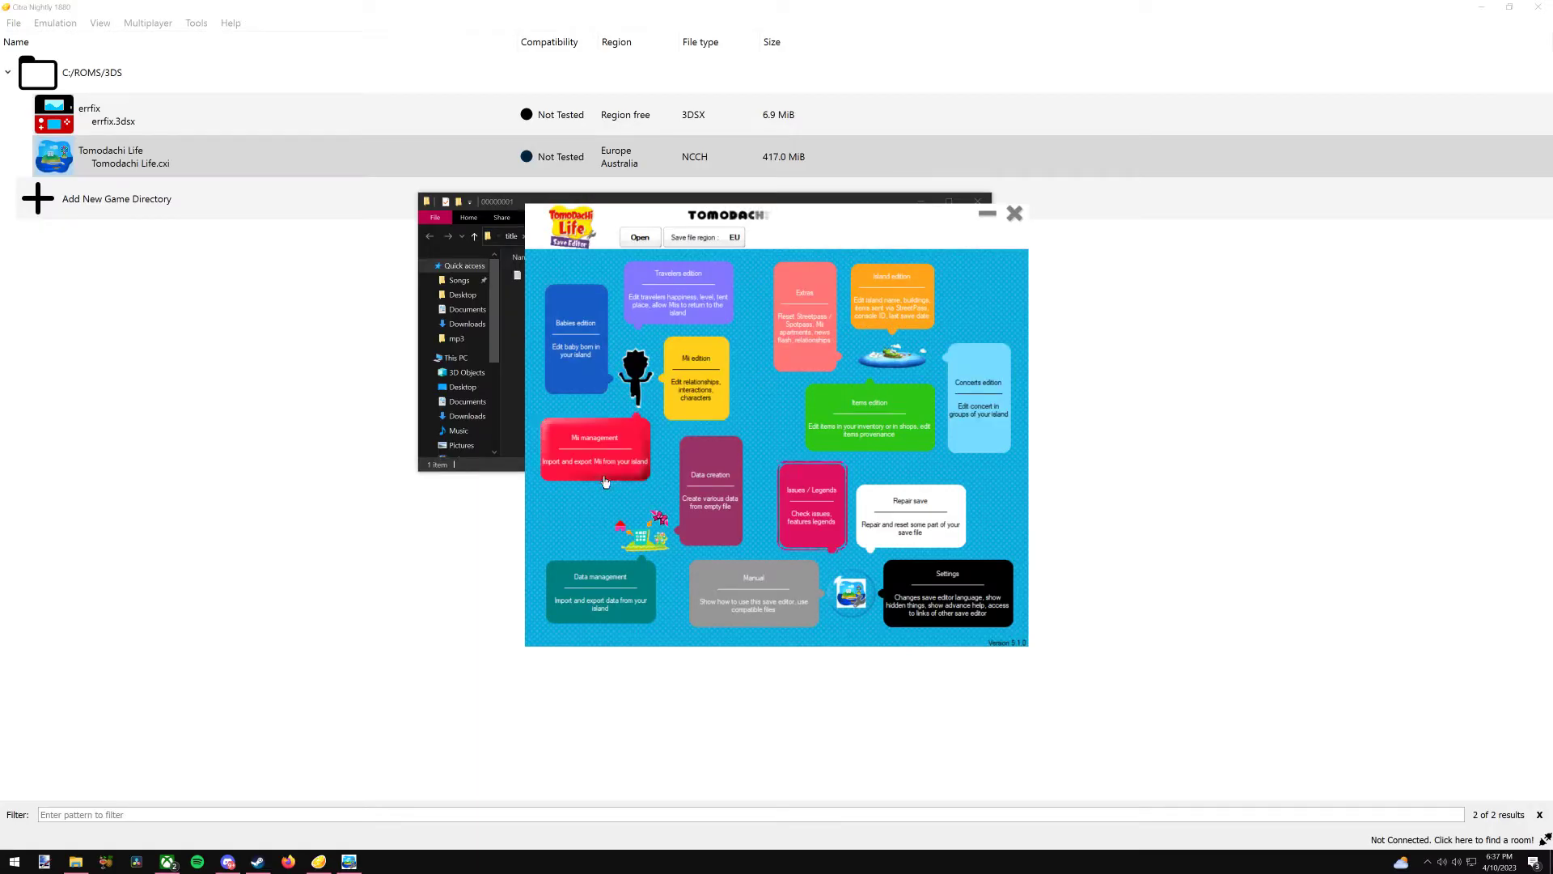
- View the island ranking creation page and the Settings page, returning to MENU each time
left_click(716, 510)
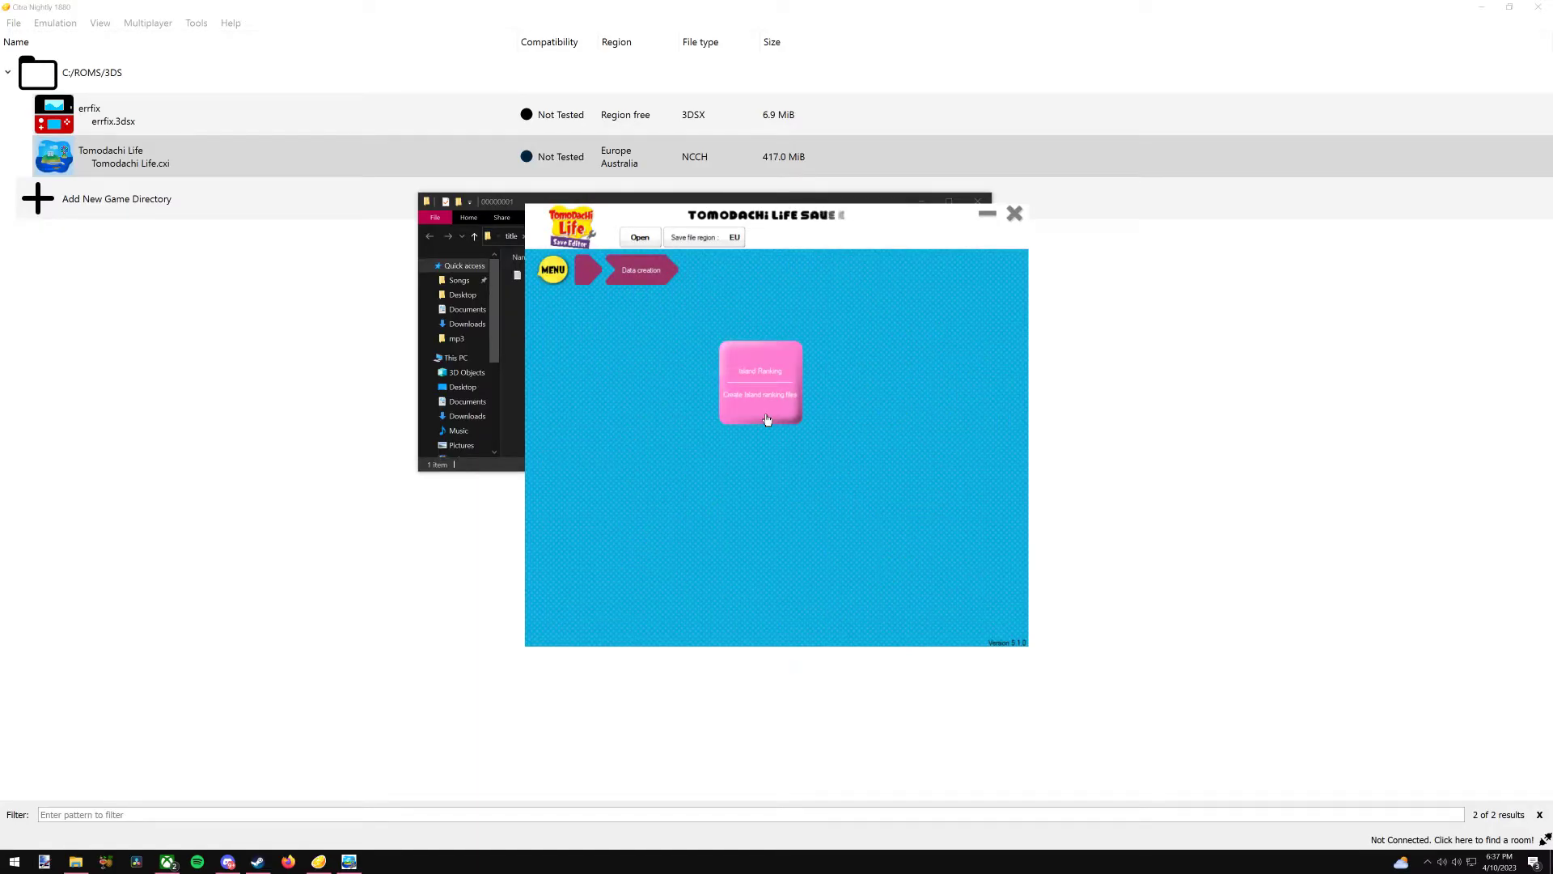
left_click(761, 388)
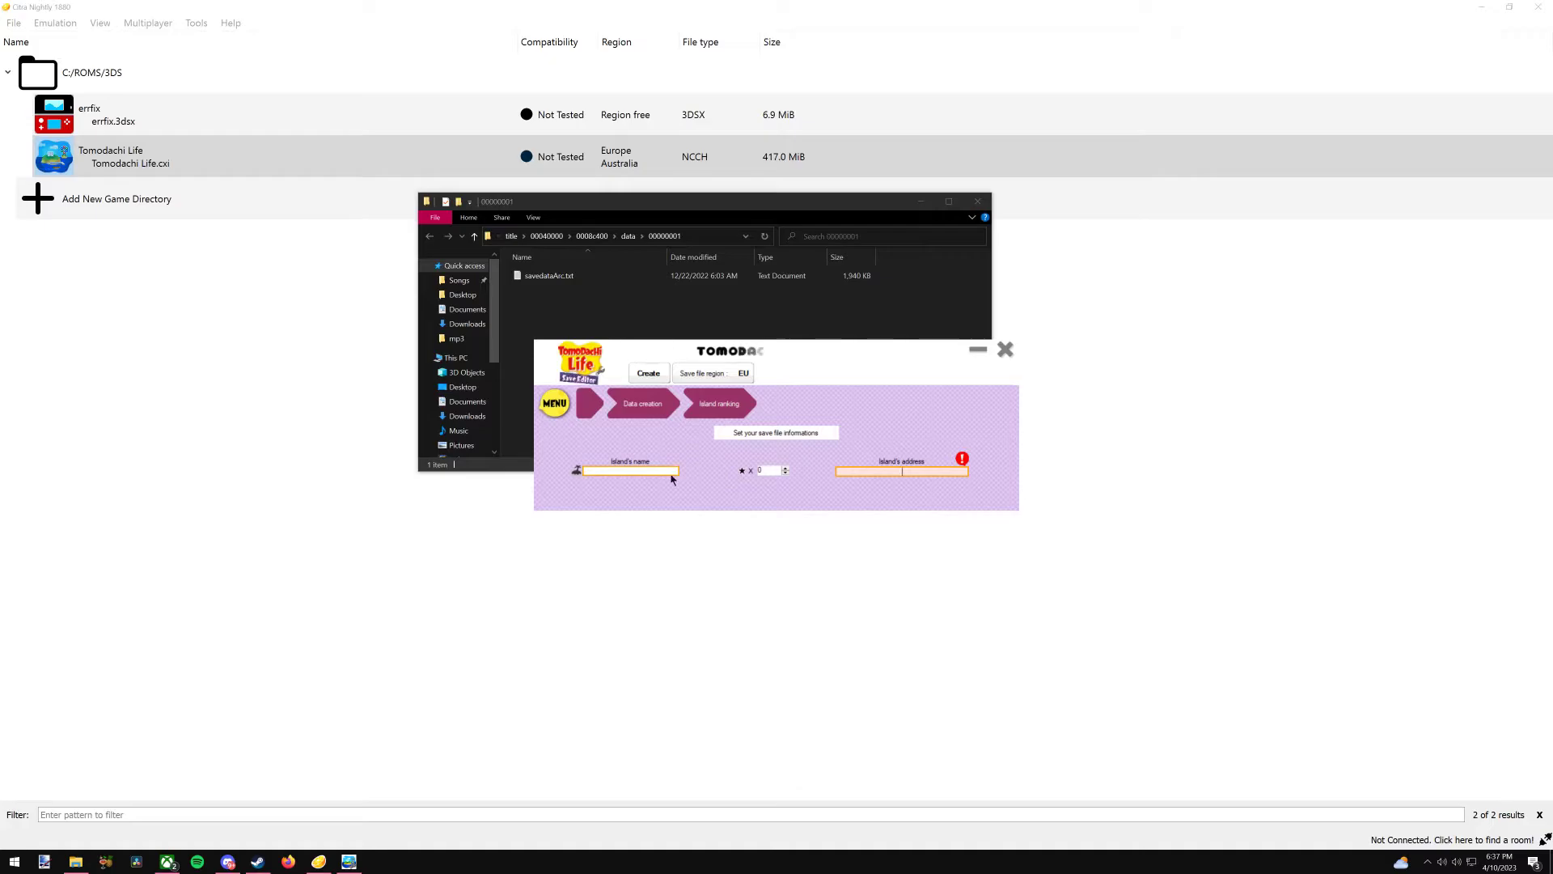
left_click(555, 405)
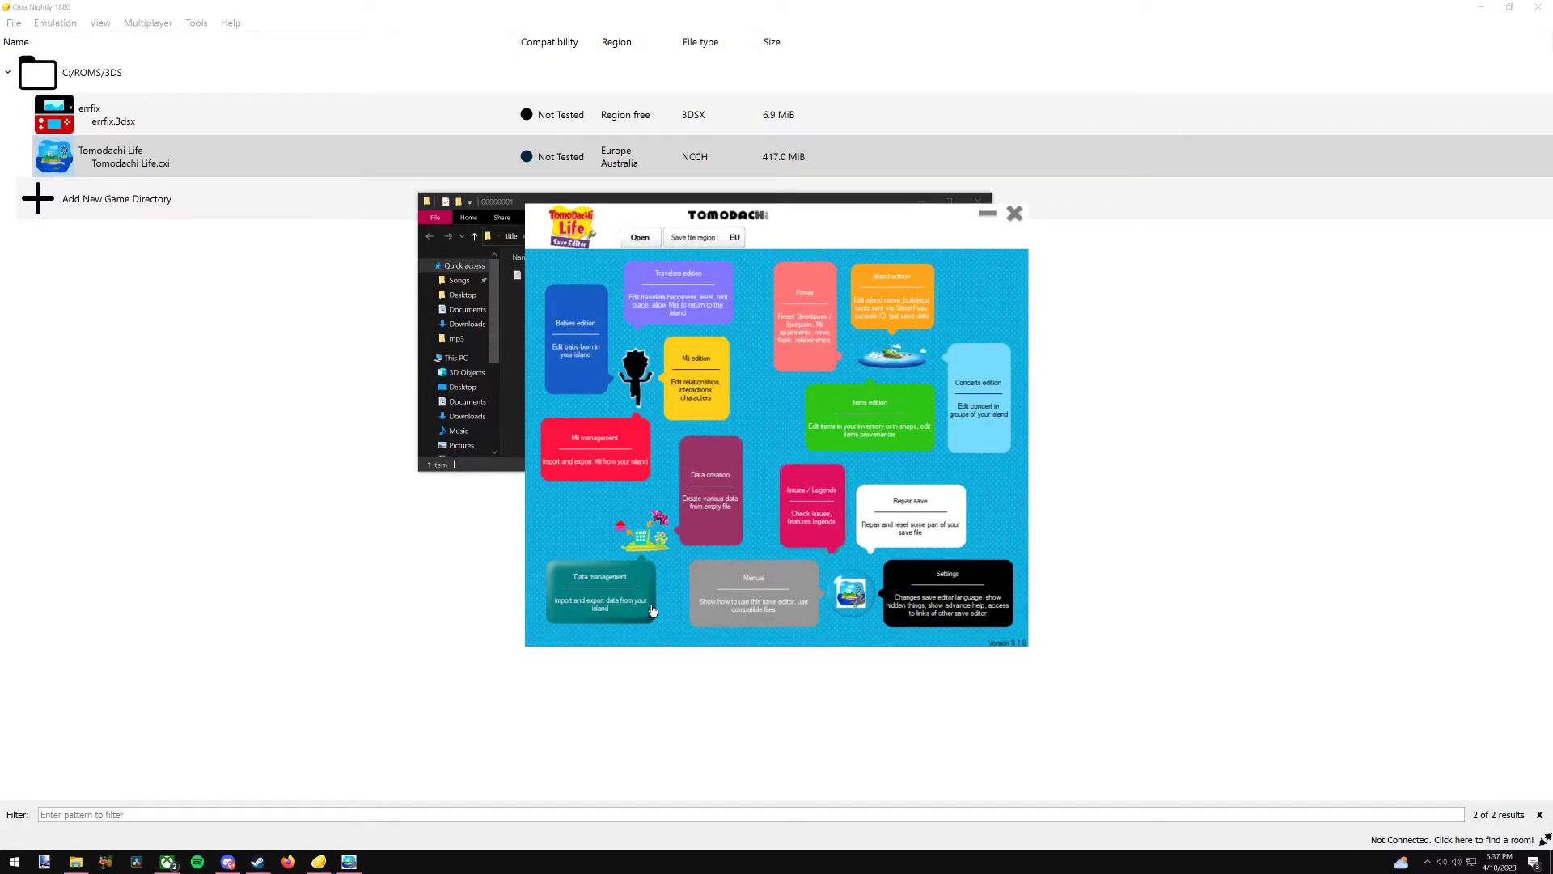
left_click(931, 603)
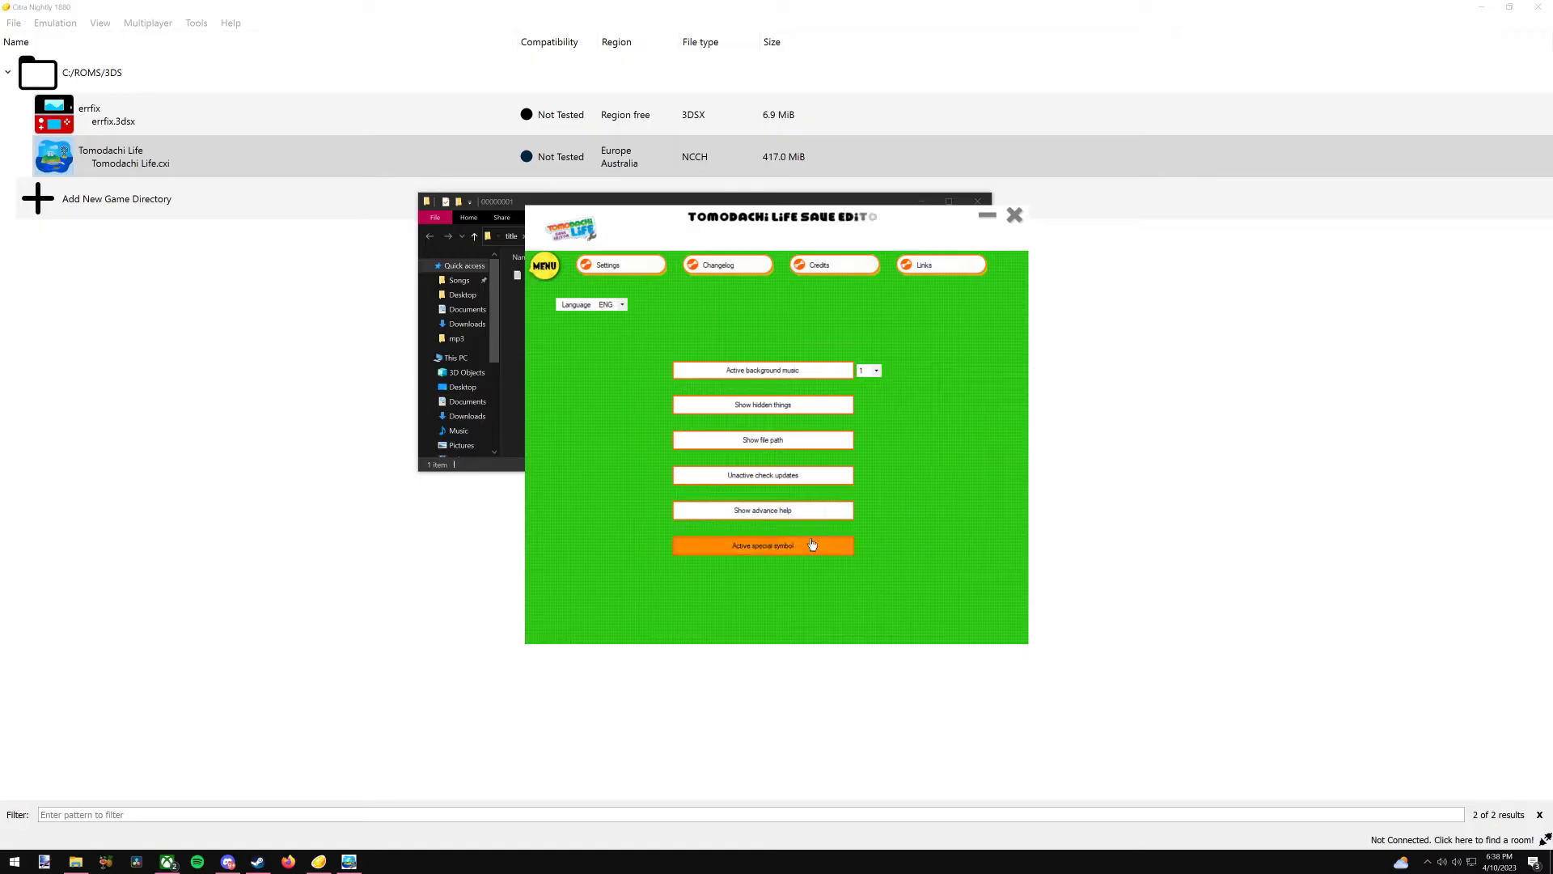
left_click(547, 269)
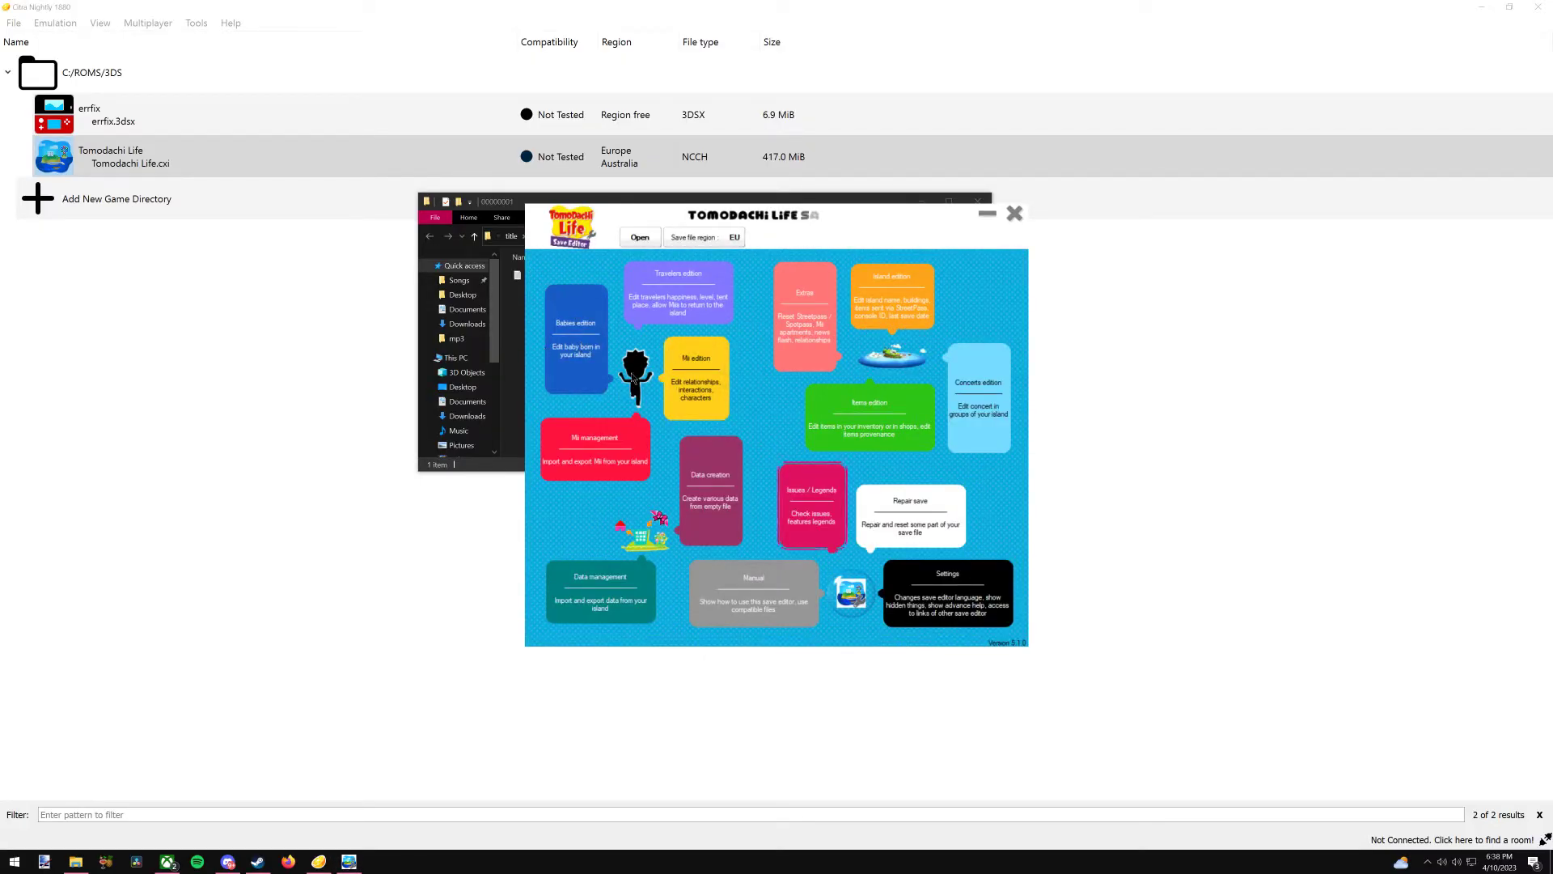
- Browse the 13 Miis on the Mi edition Relationships page, then return to MENU
left_click(688, 352)
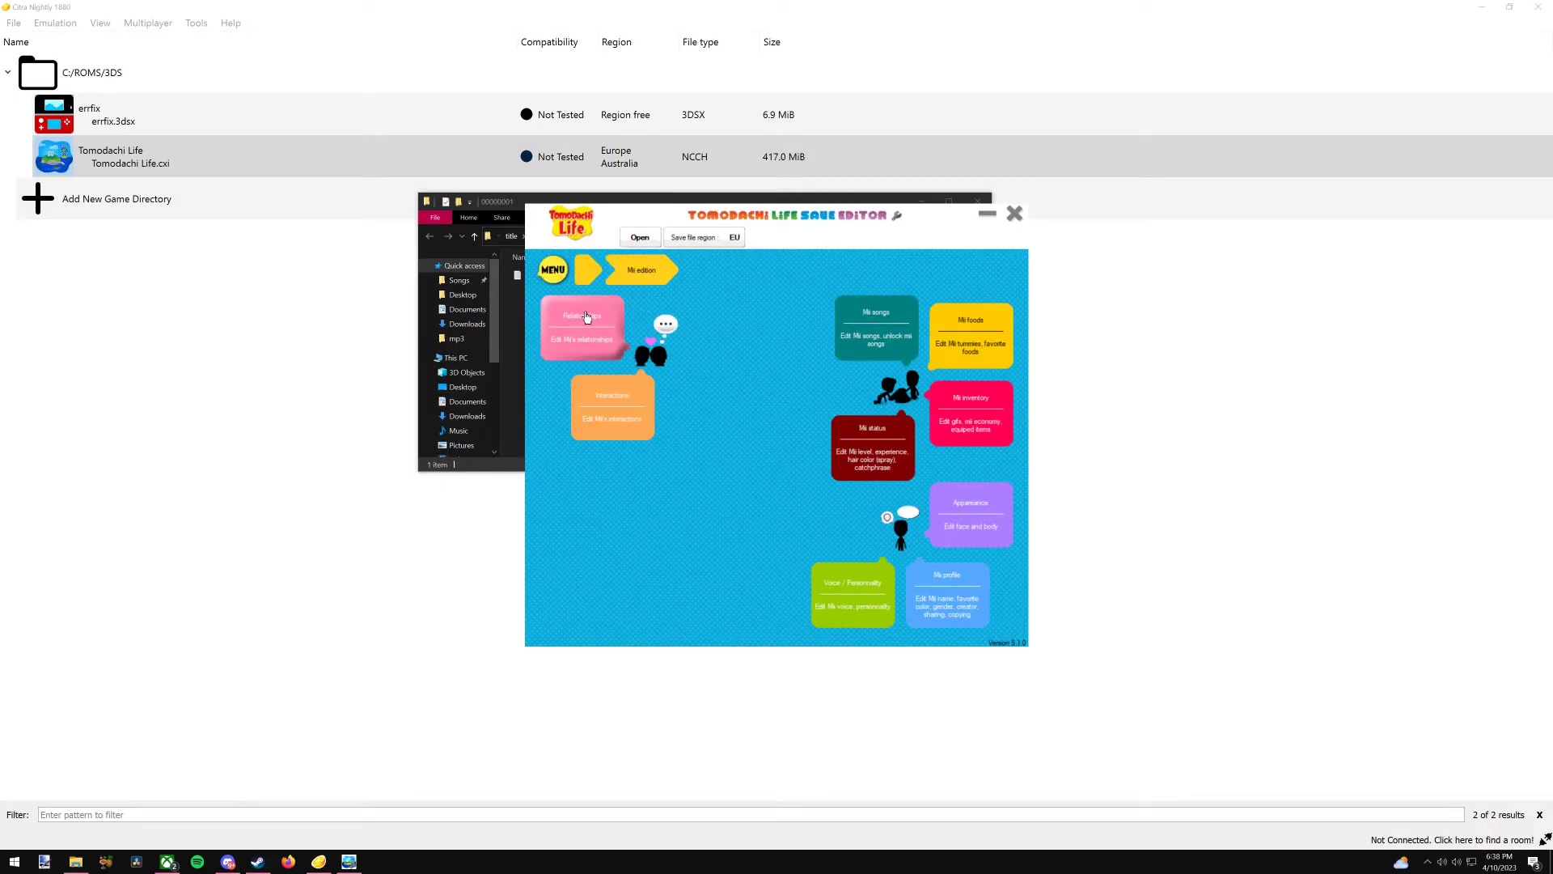
left_click(587, 316)
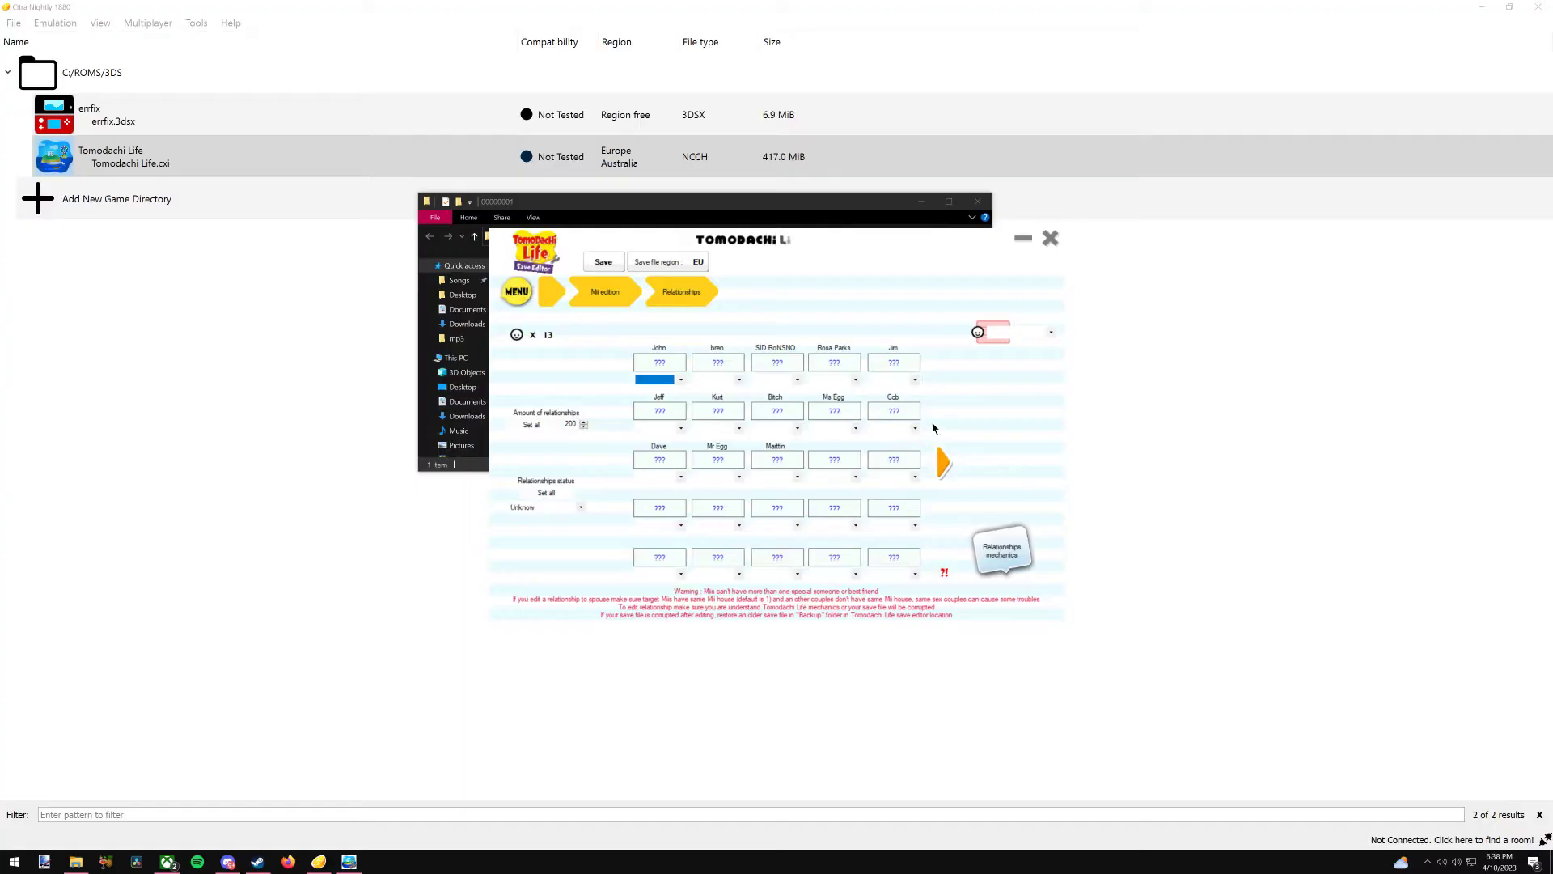
left_click(1021, 333)
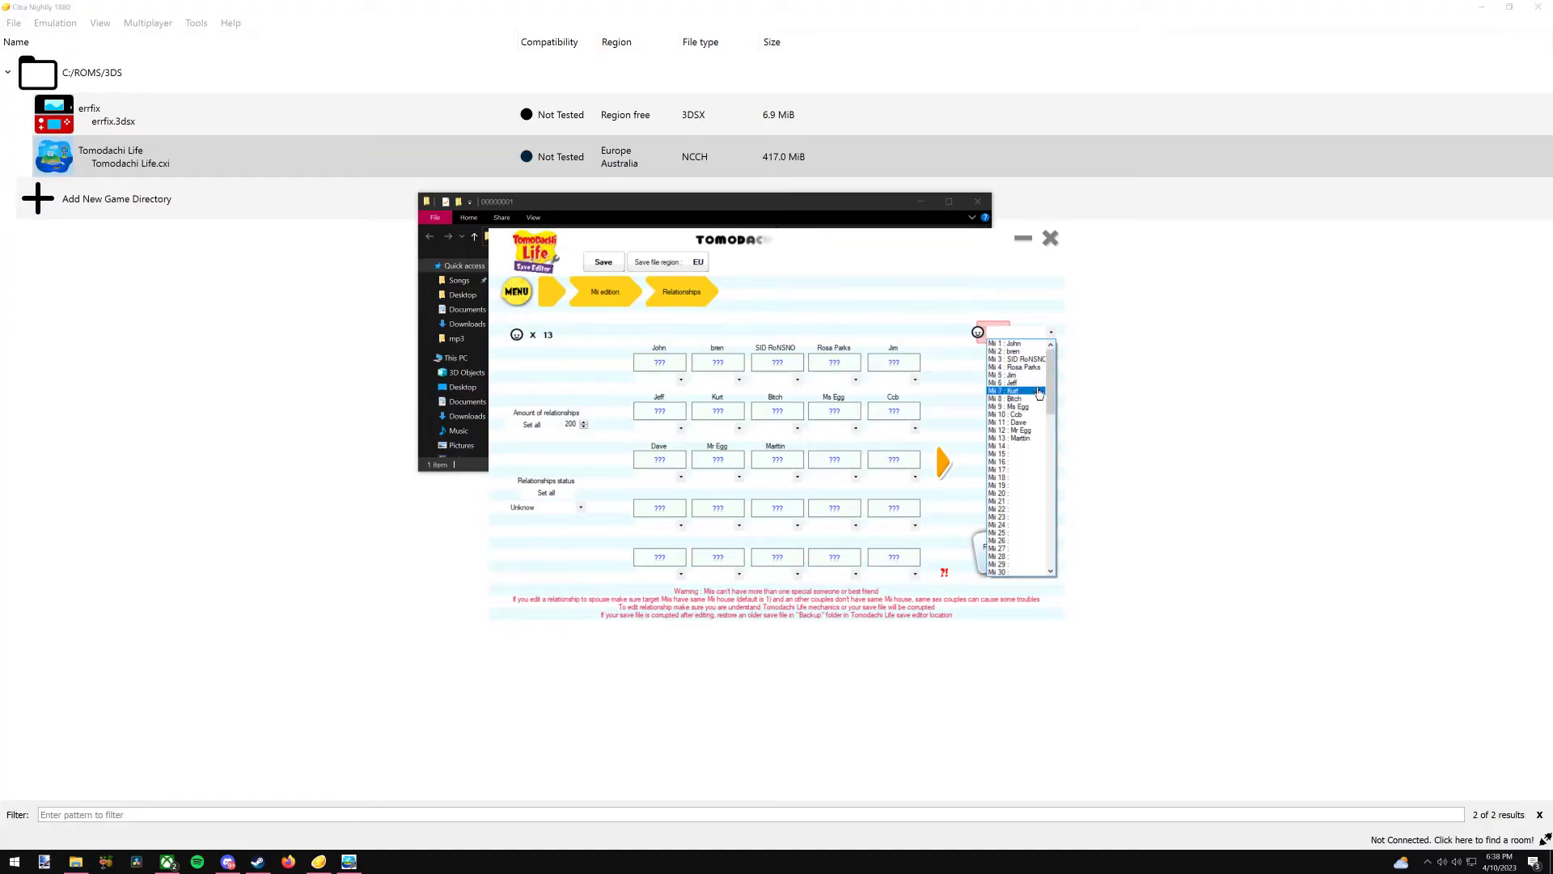
scroll(1017, 403, "down", 5)
scroll(1017, 402, "up", 5)
left_click(512, 281)
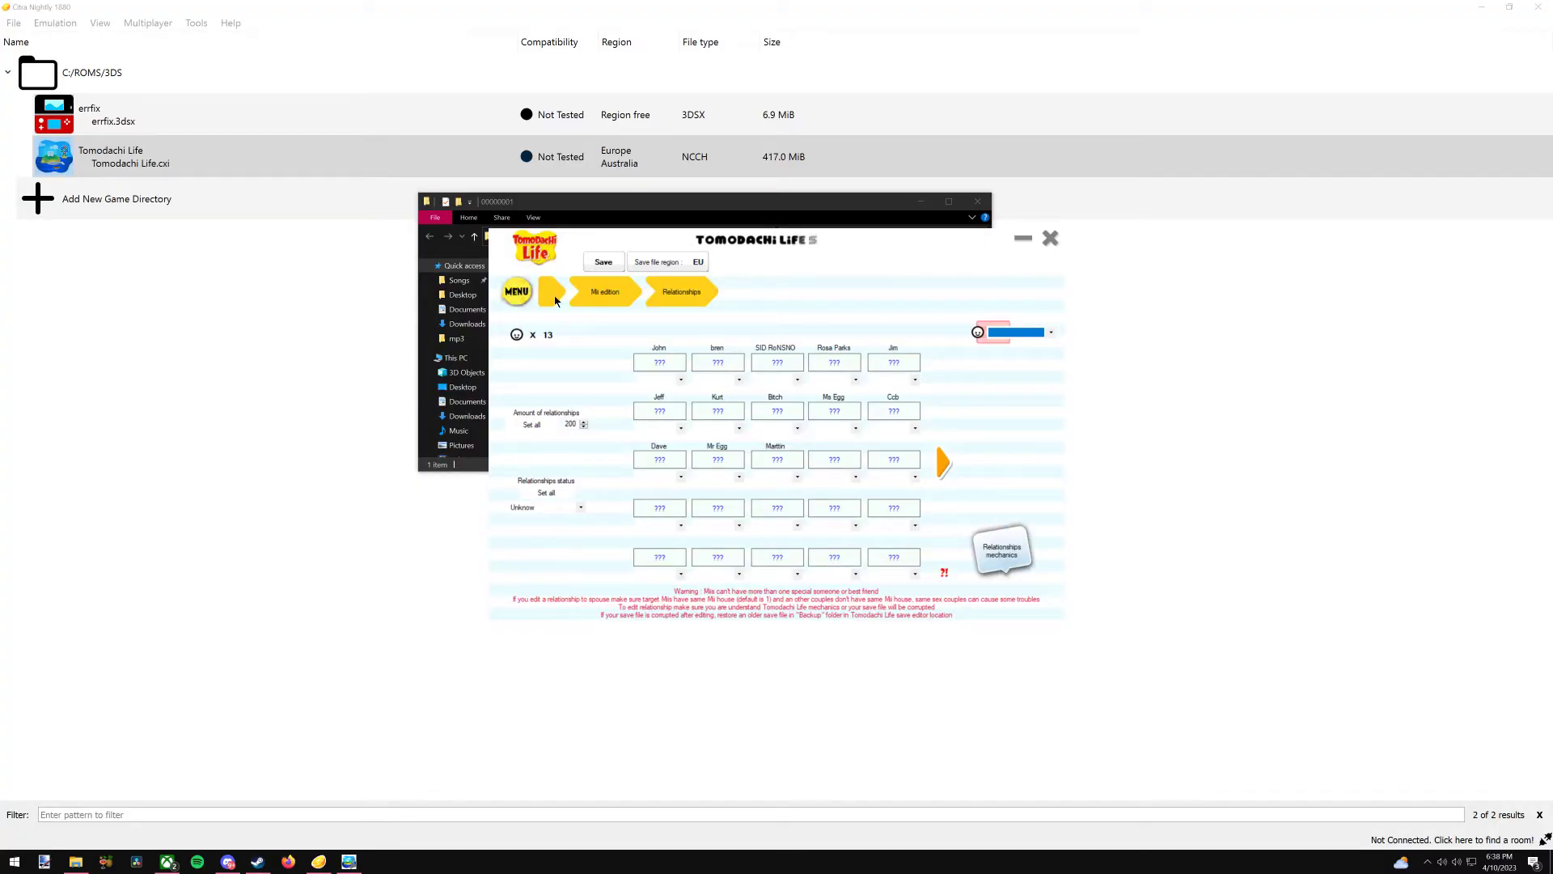
left_click(517, 291)
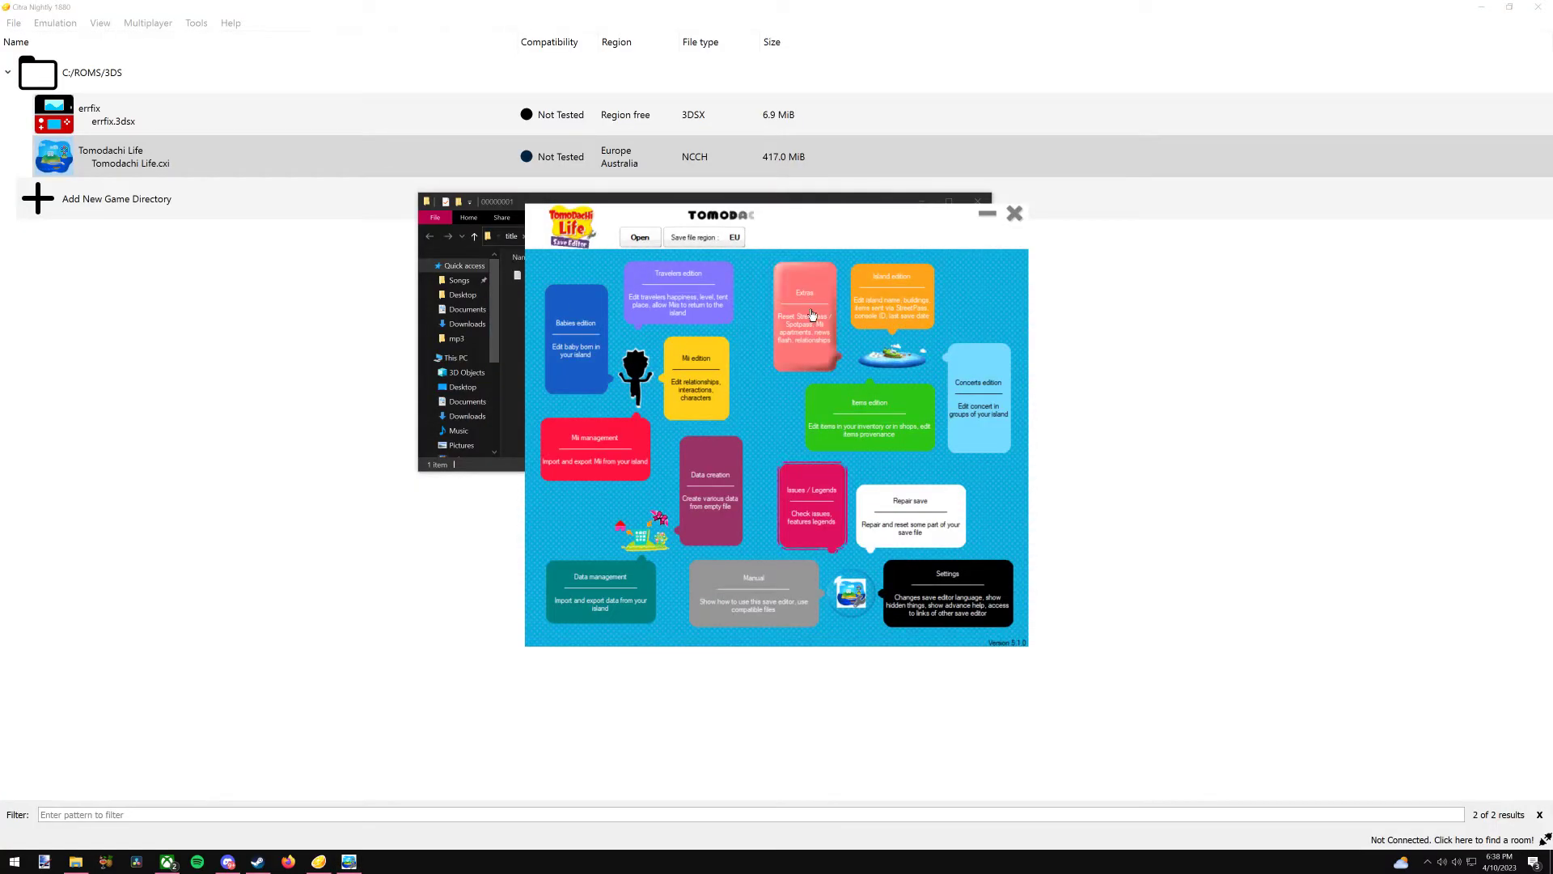
left_click(680, 376)
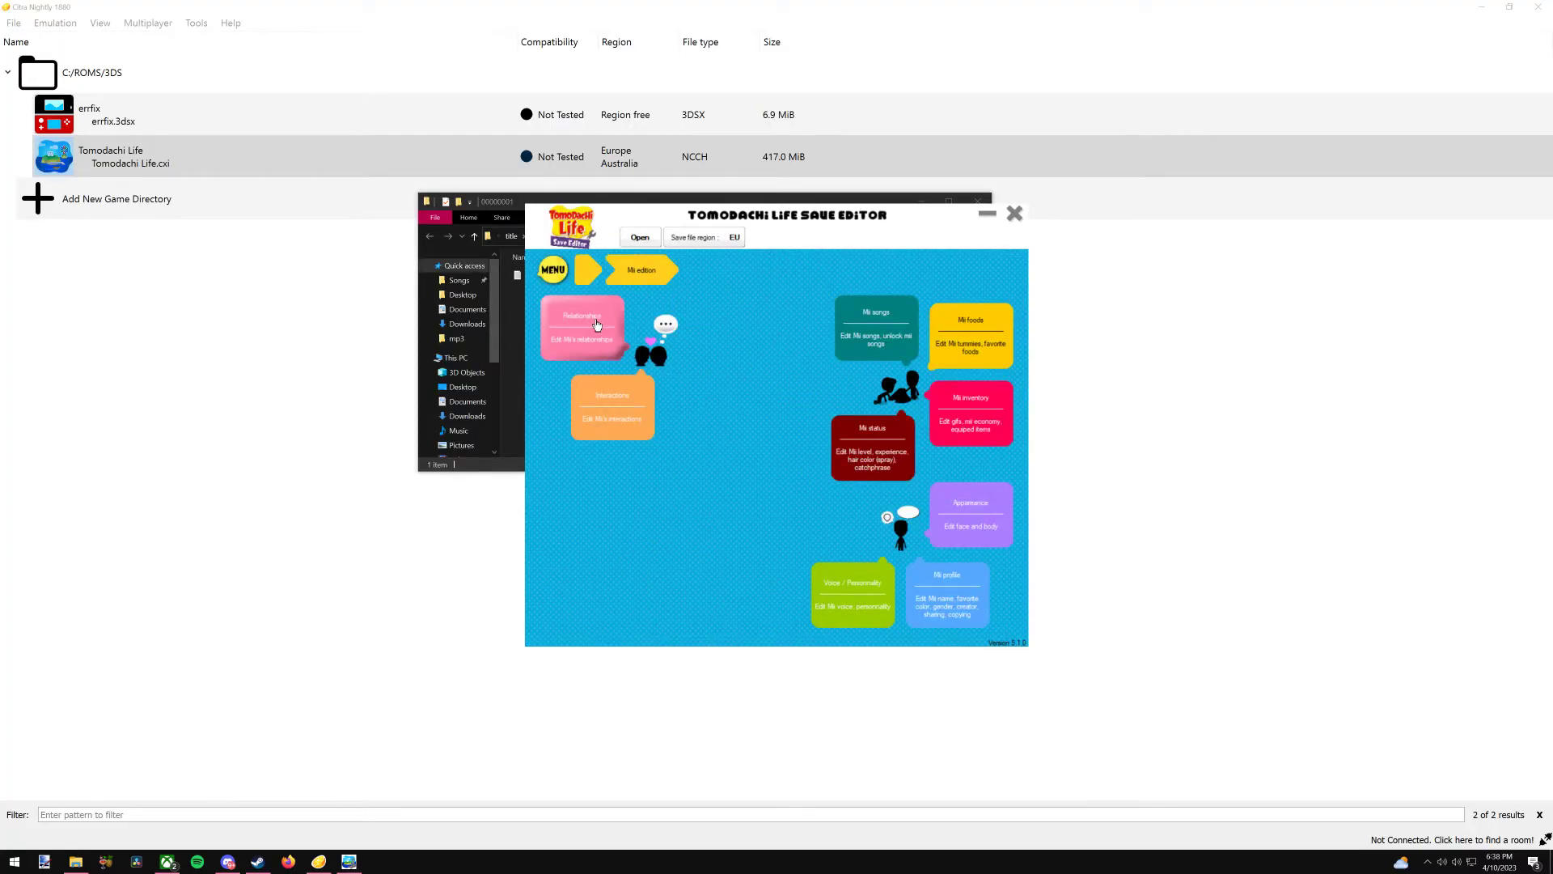
left_click(583, 328)
left_click(1015, 332)
left_click(1015, 344)
left_click(1015, 332)
left_click(1014, 344)
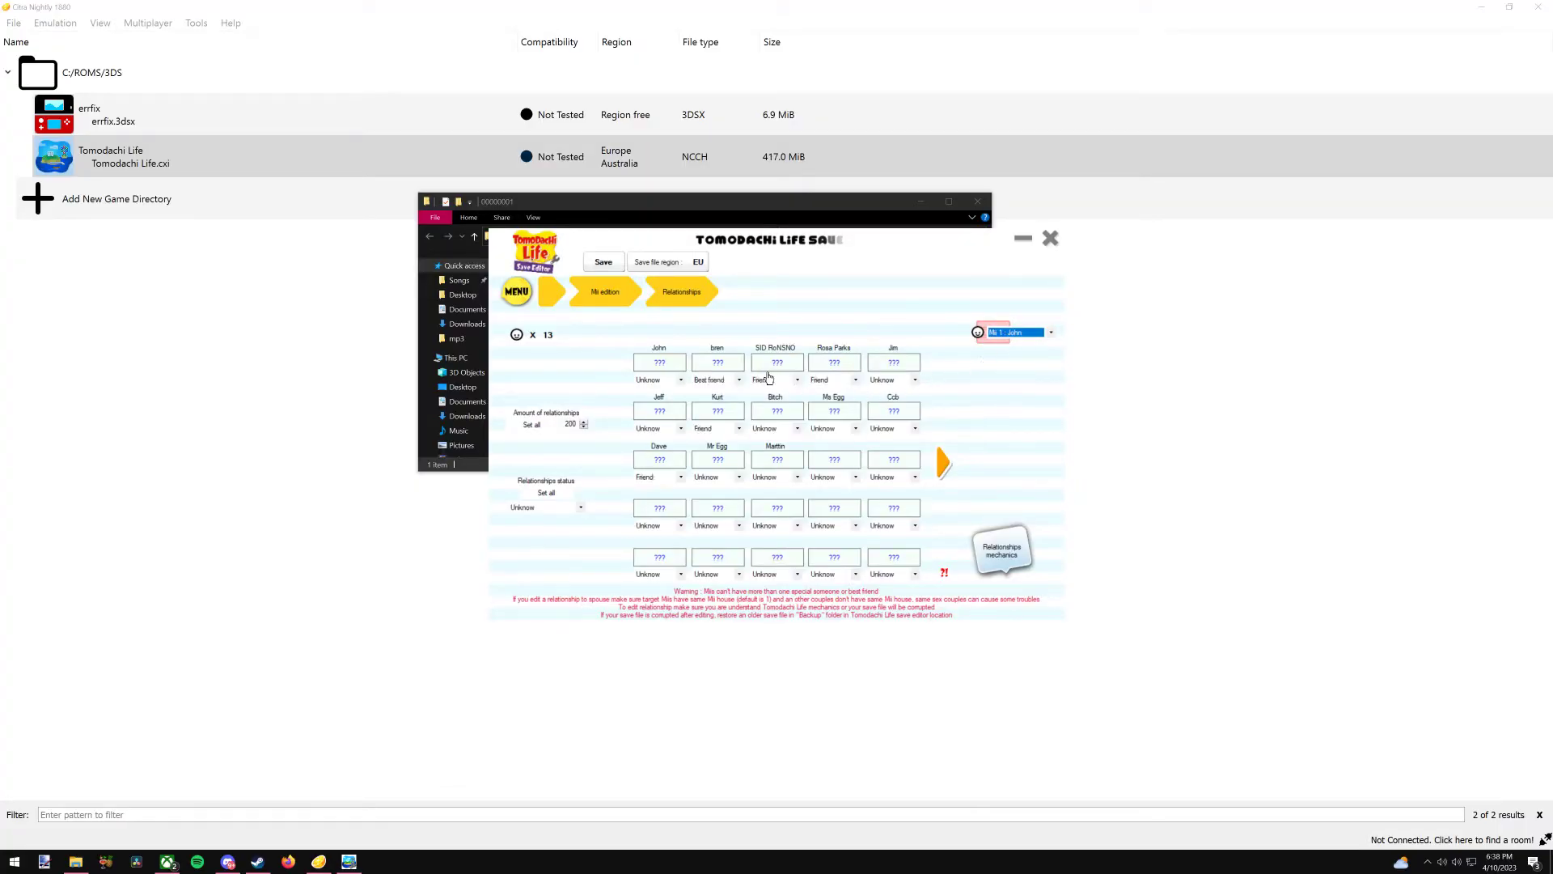
left_click(1016, 332)
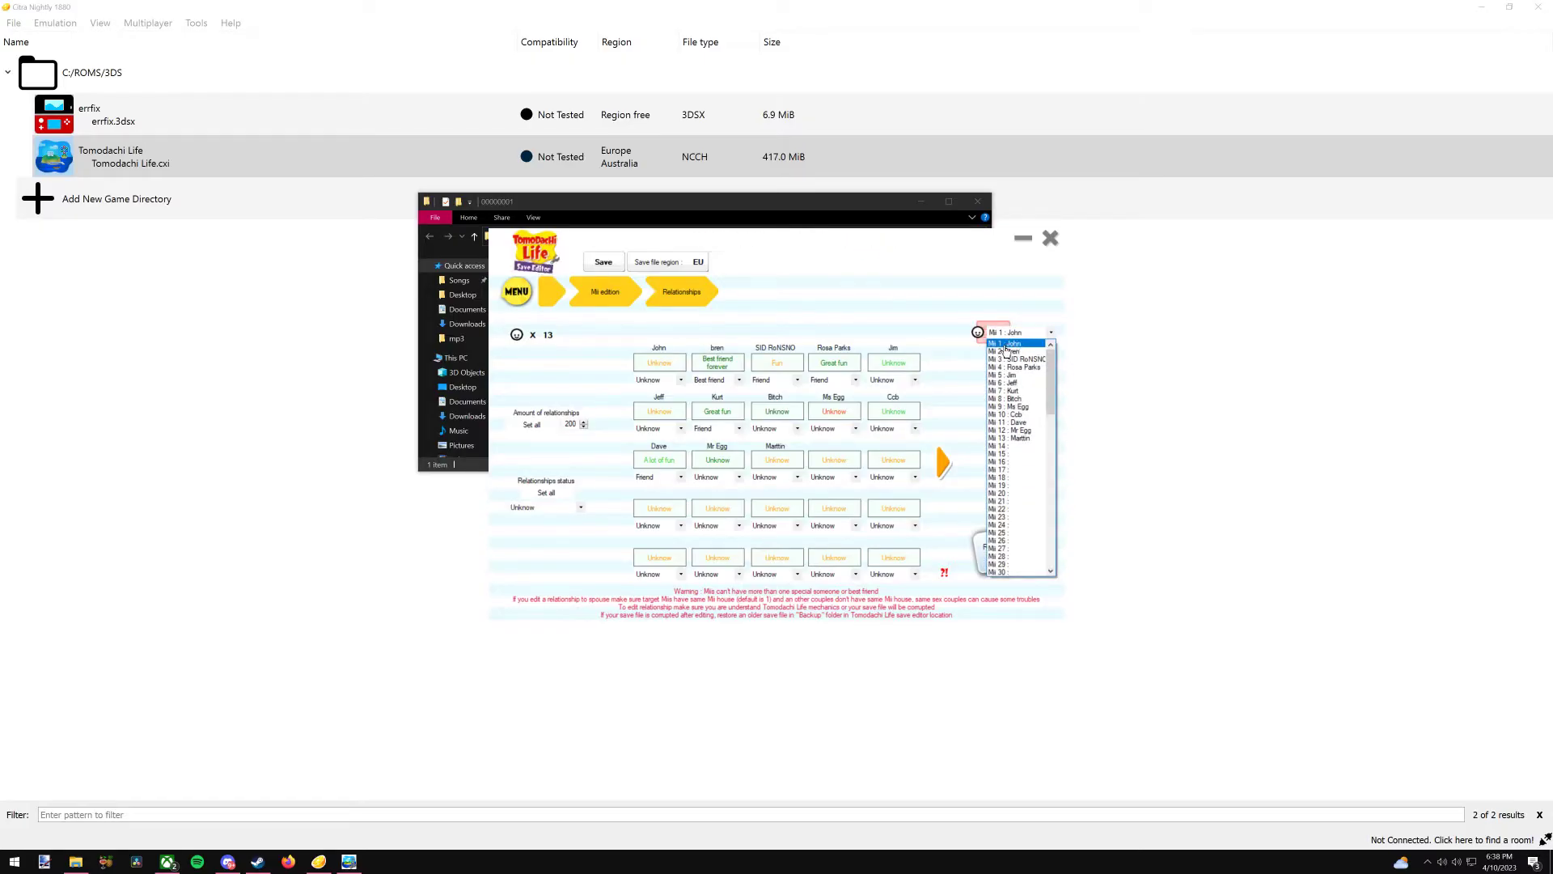
left_click(1011, 351)
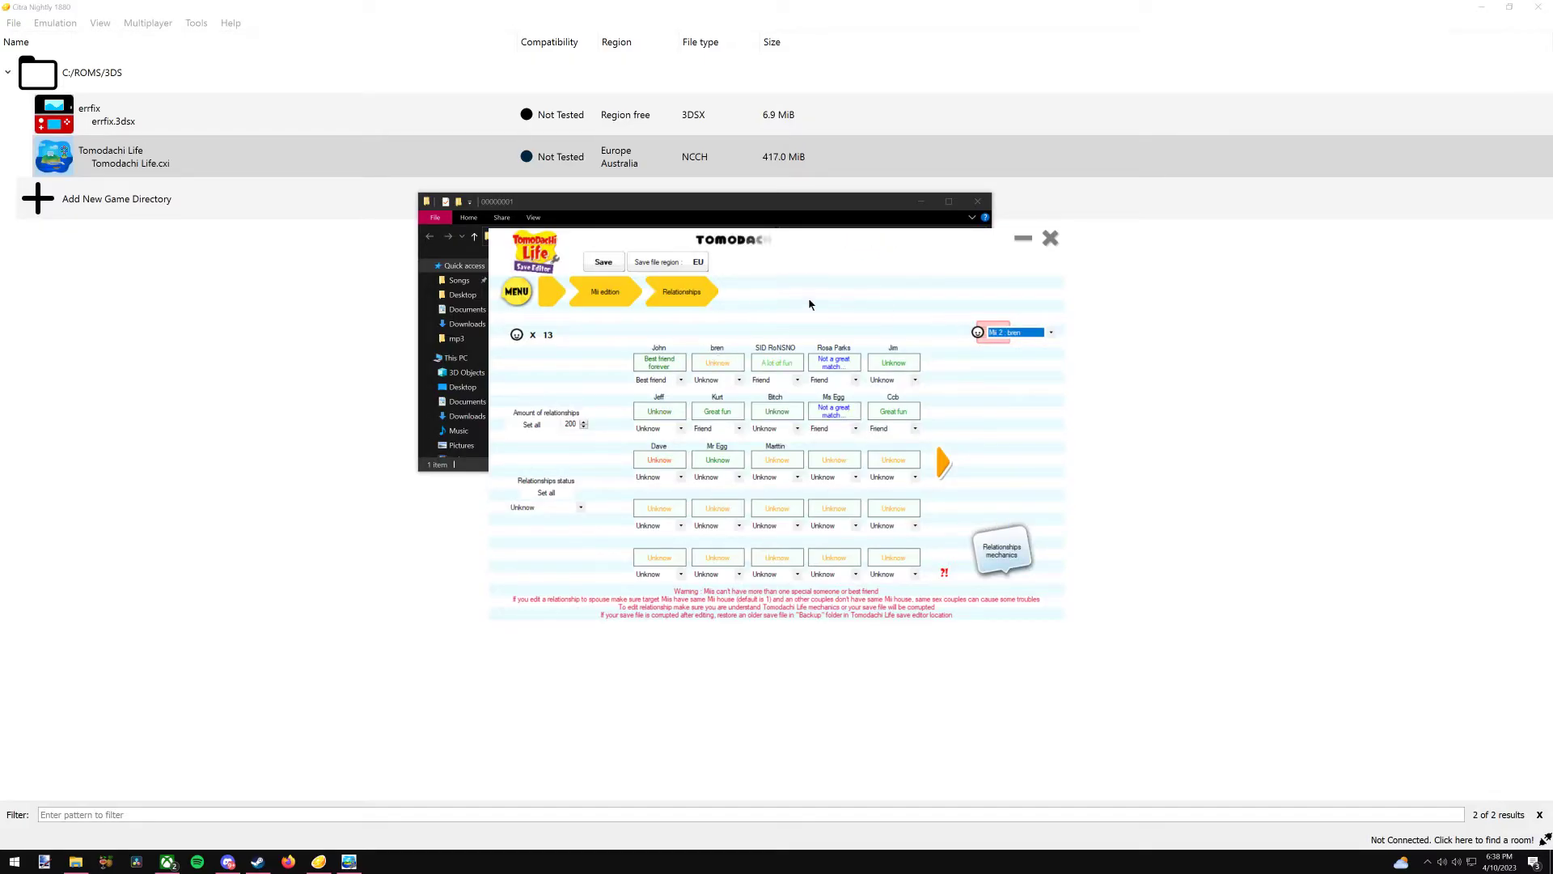
left_click(517, 292)
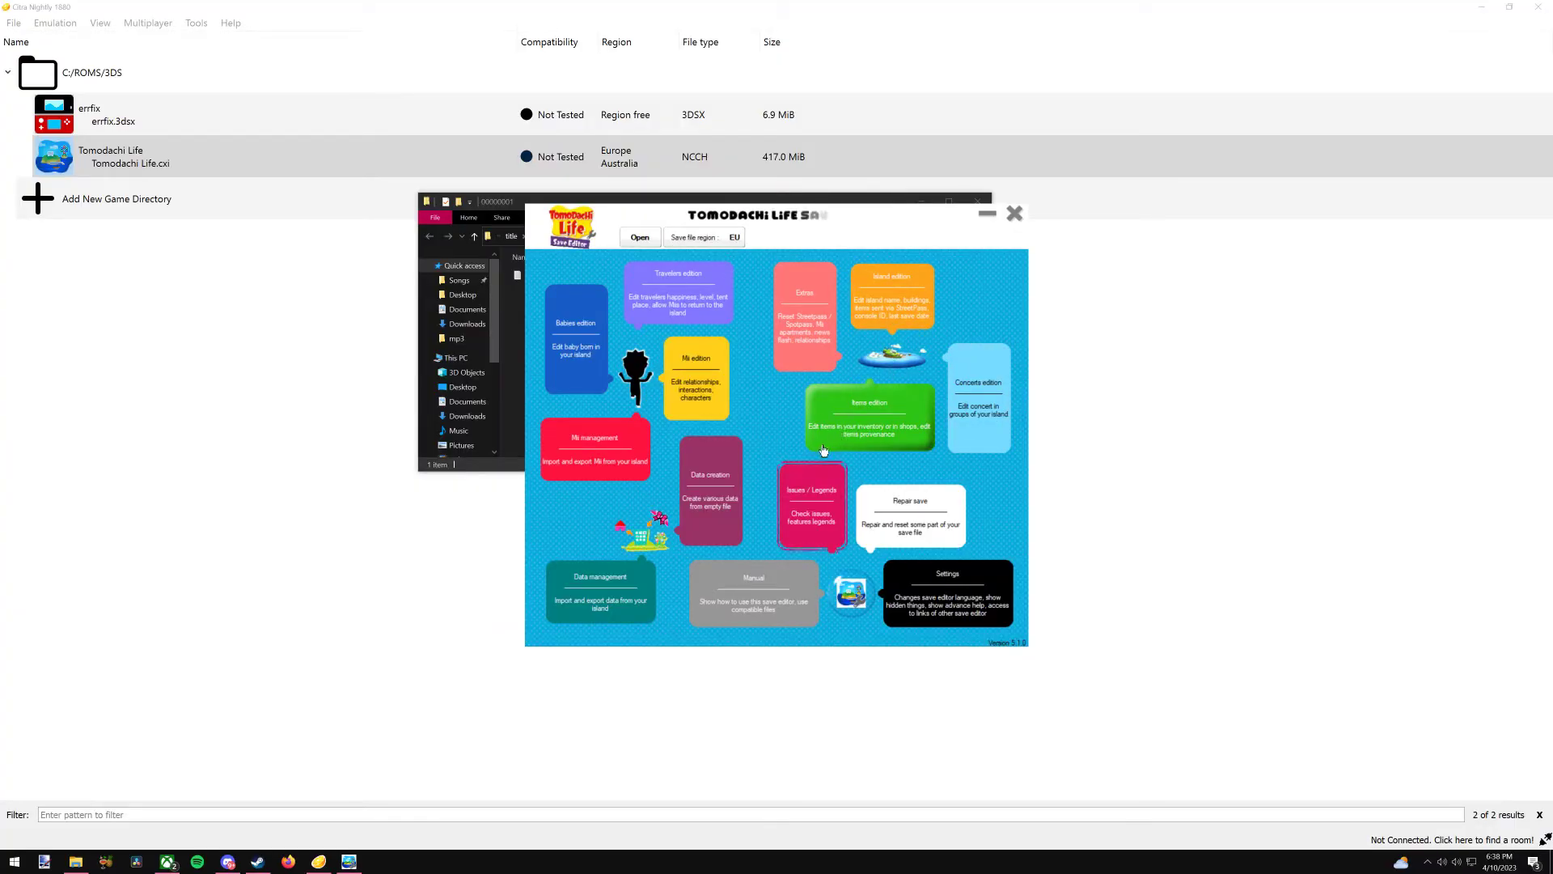
left_click(812, 509)
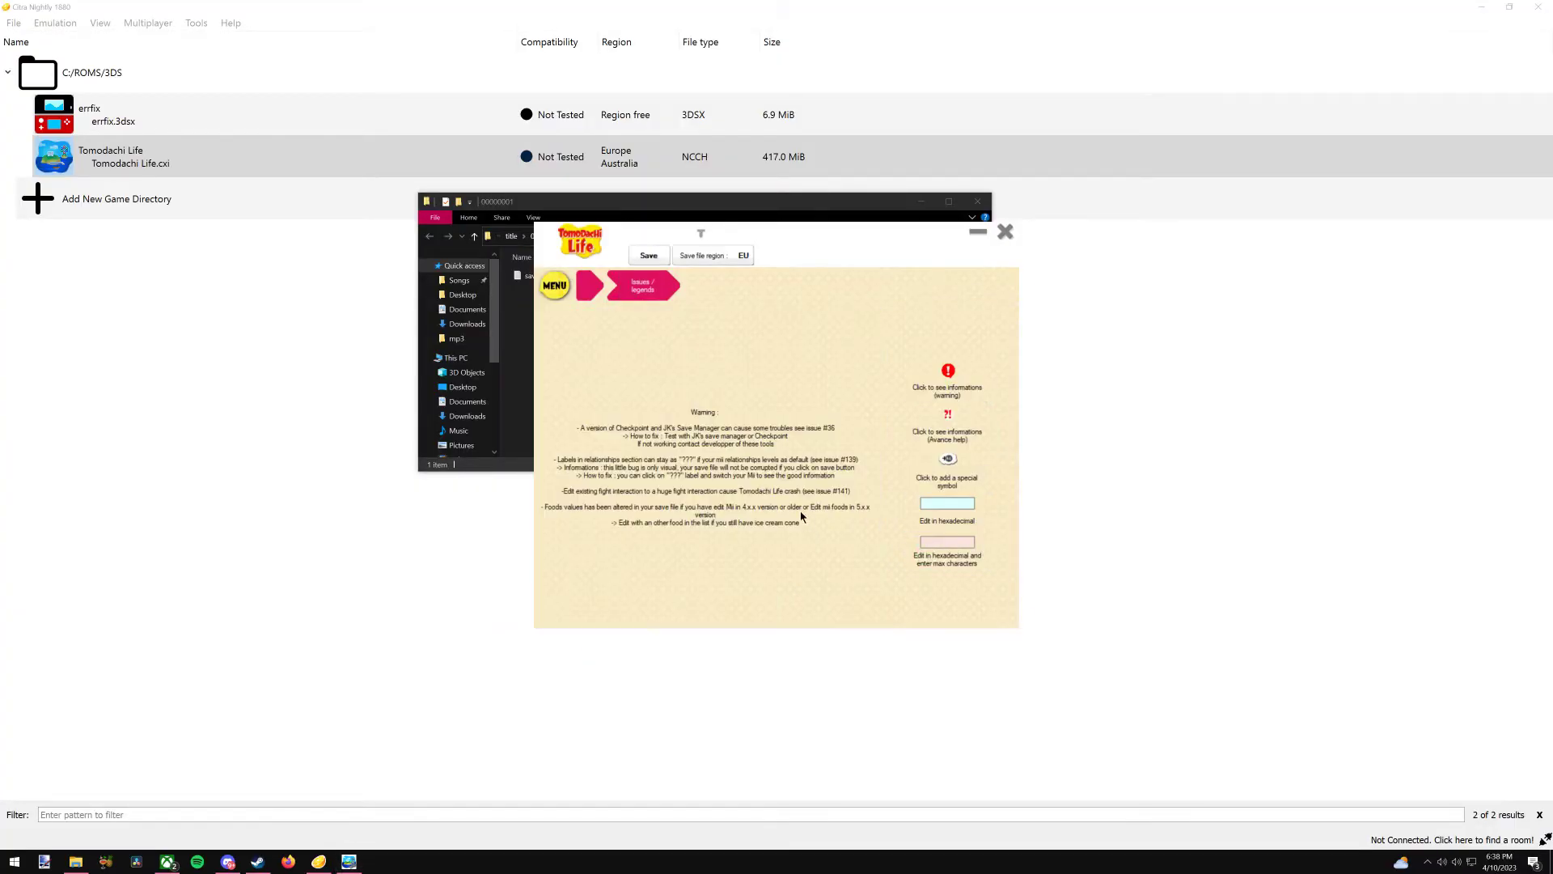
left_click(564, 288)
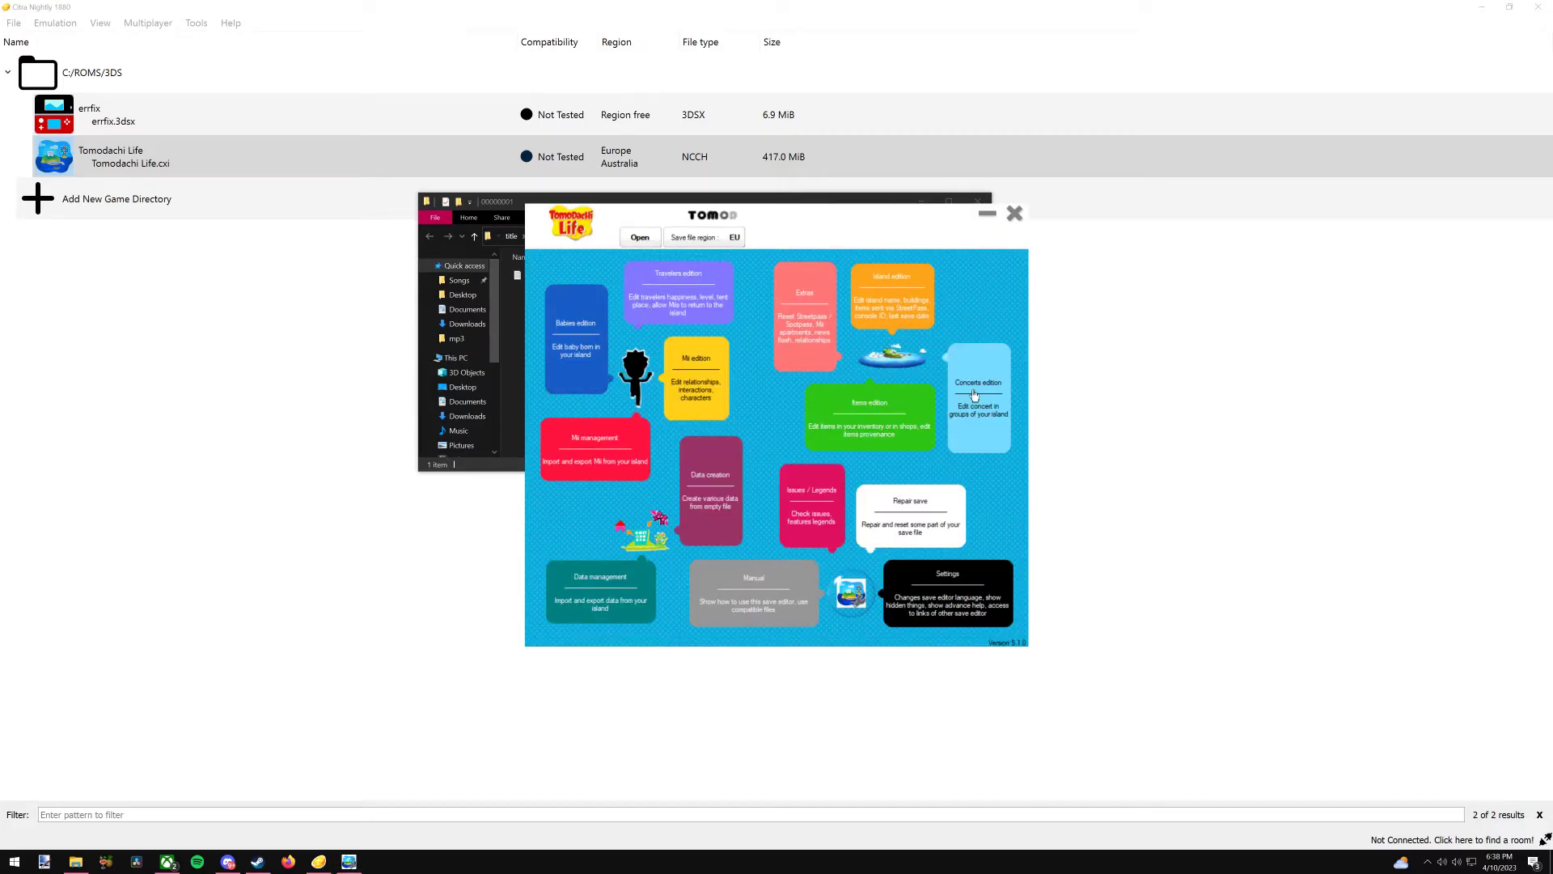
left_click(981, 417)
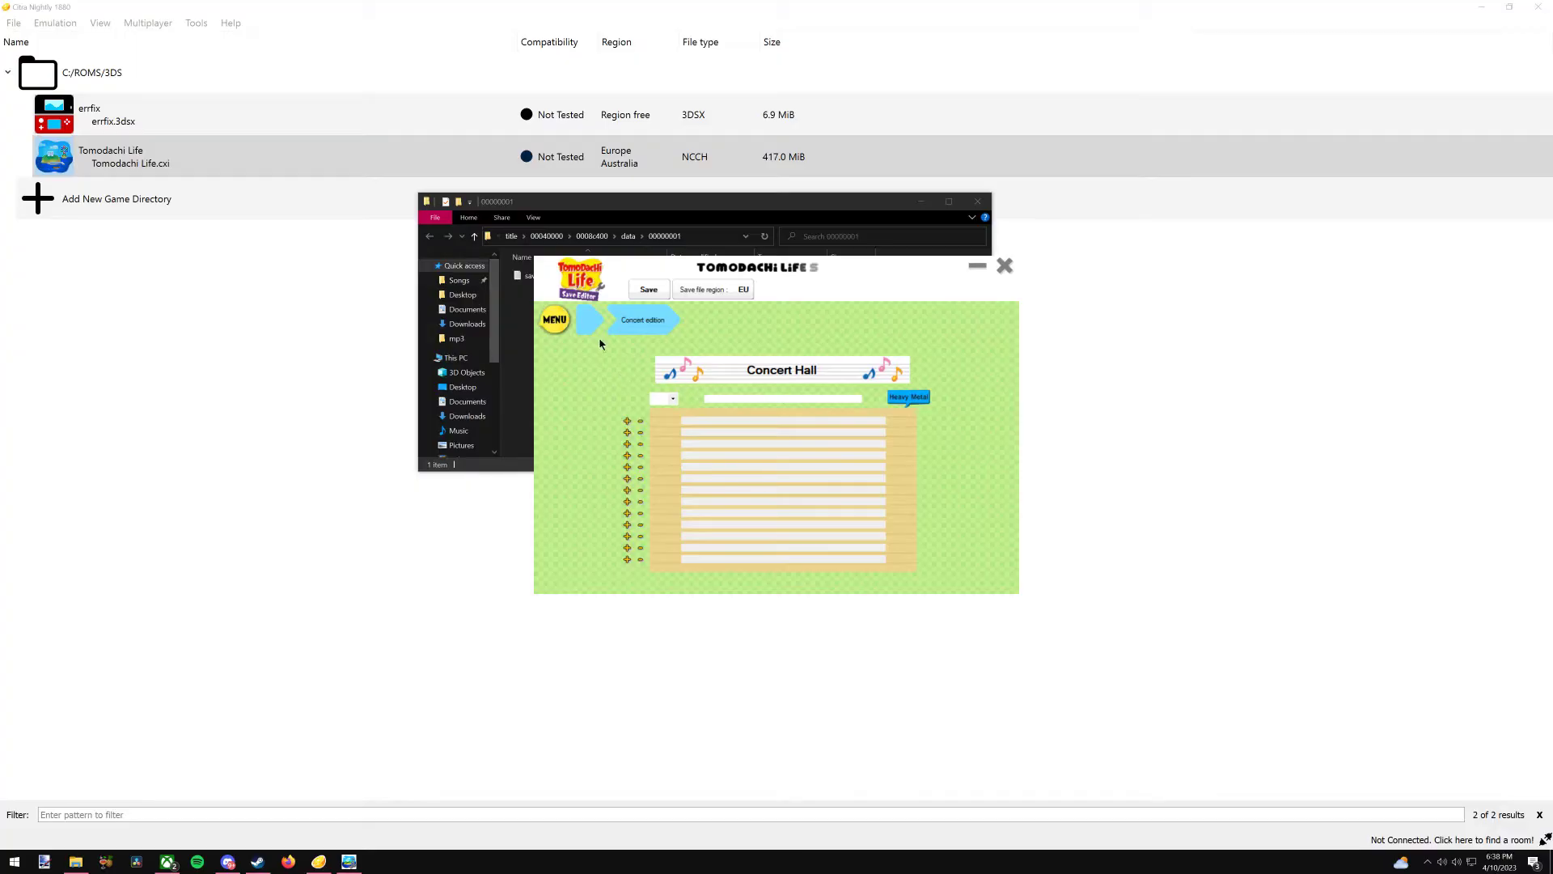
left_click(555, 320)
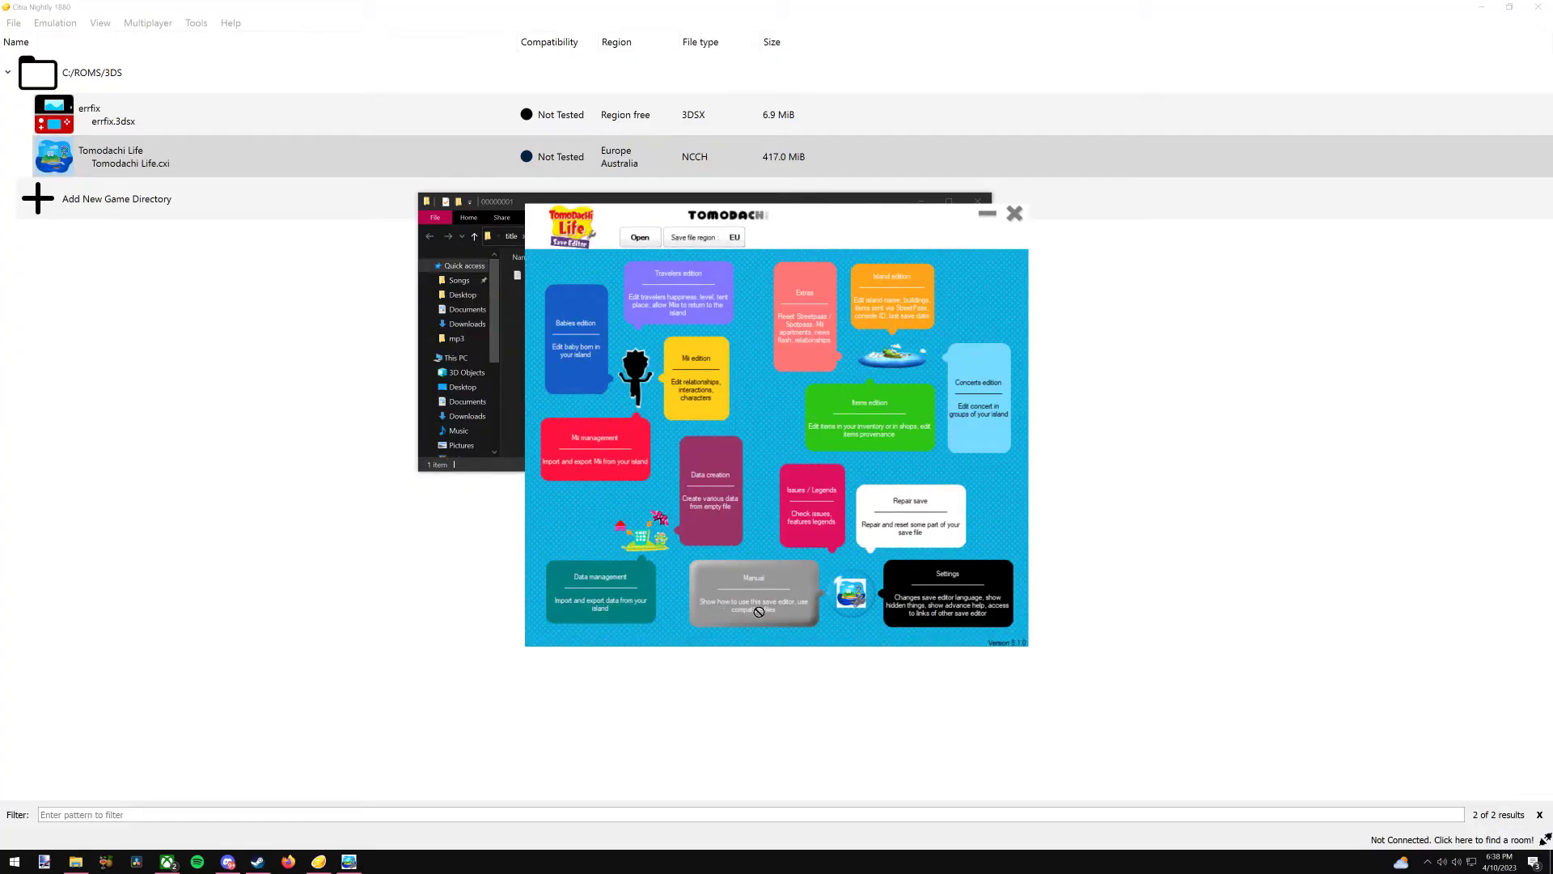
- Open the Mii foods page and load the first Mii's food preferences
left_click(717, 386)
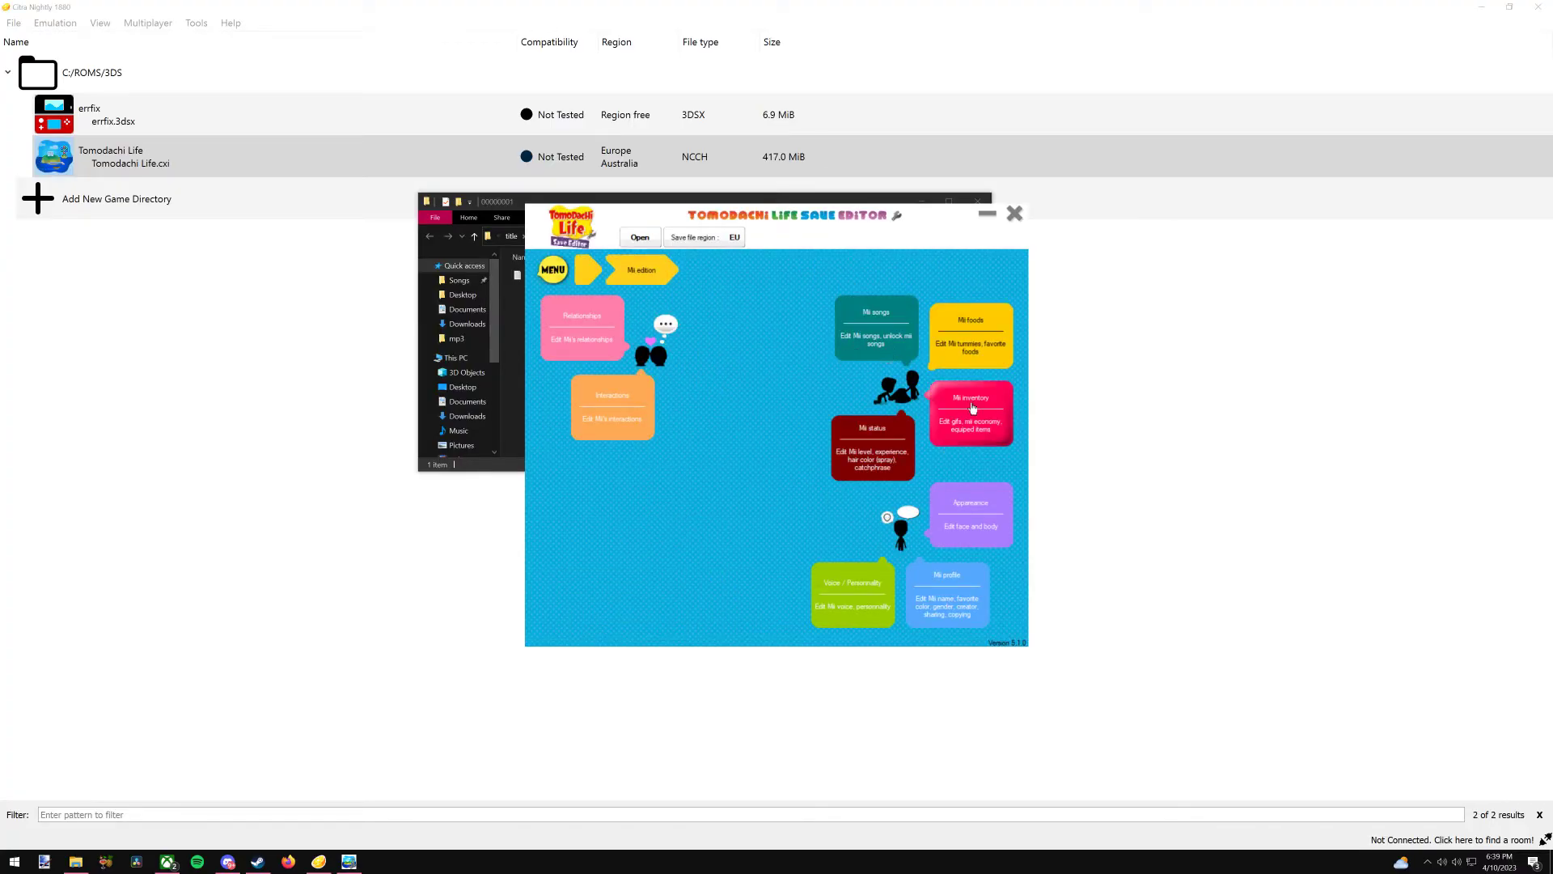
left_click(969, 359)
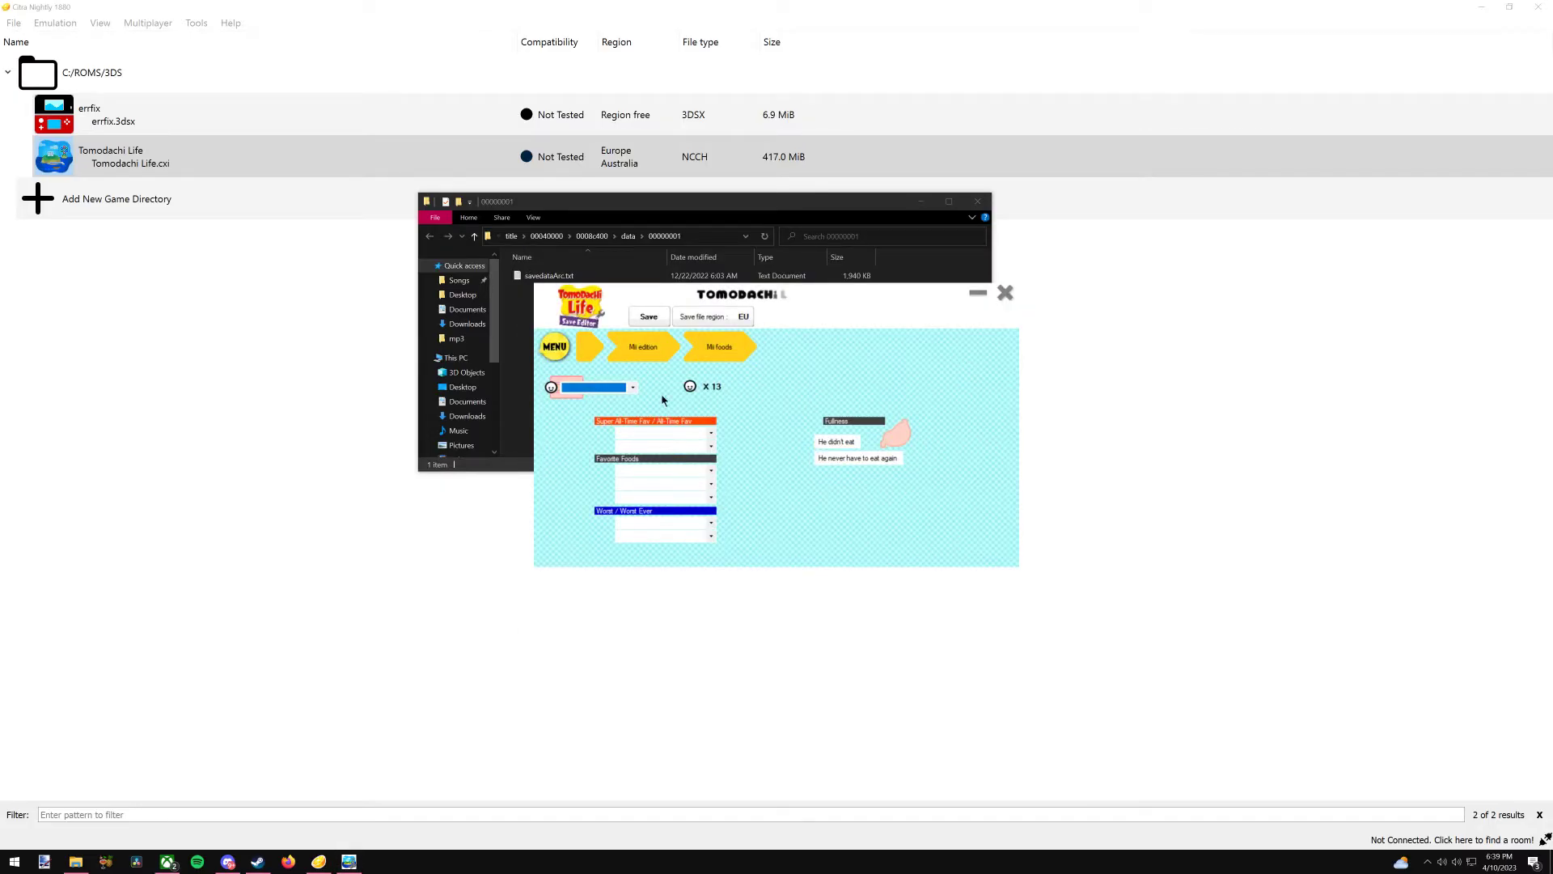
left_click(610, 384)
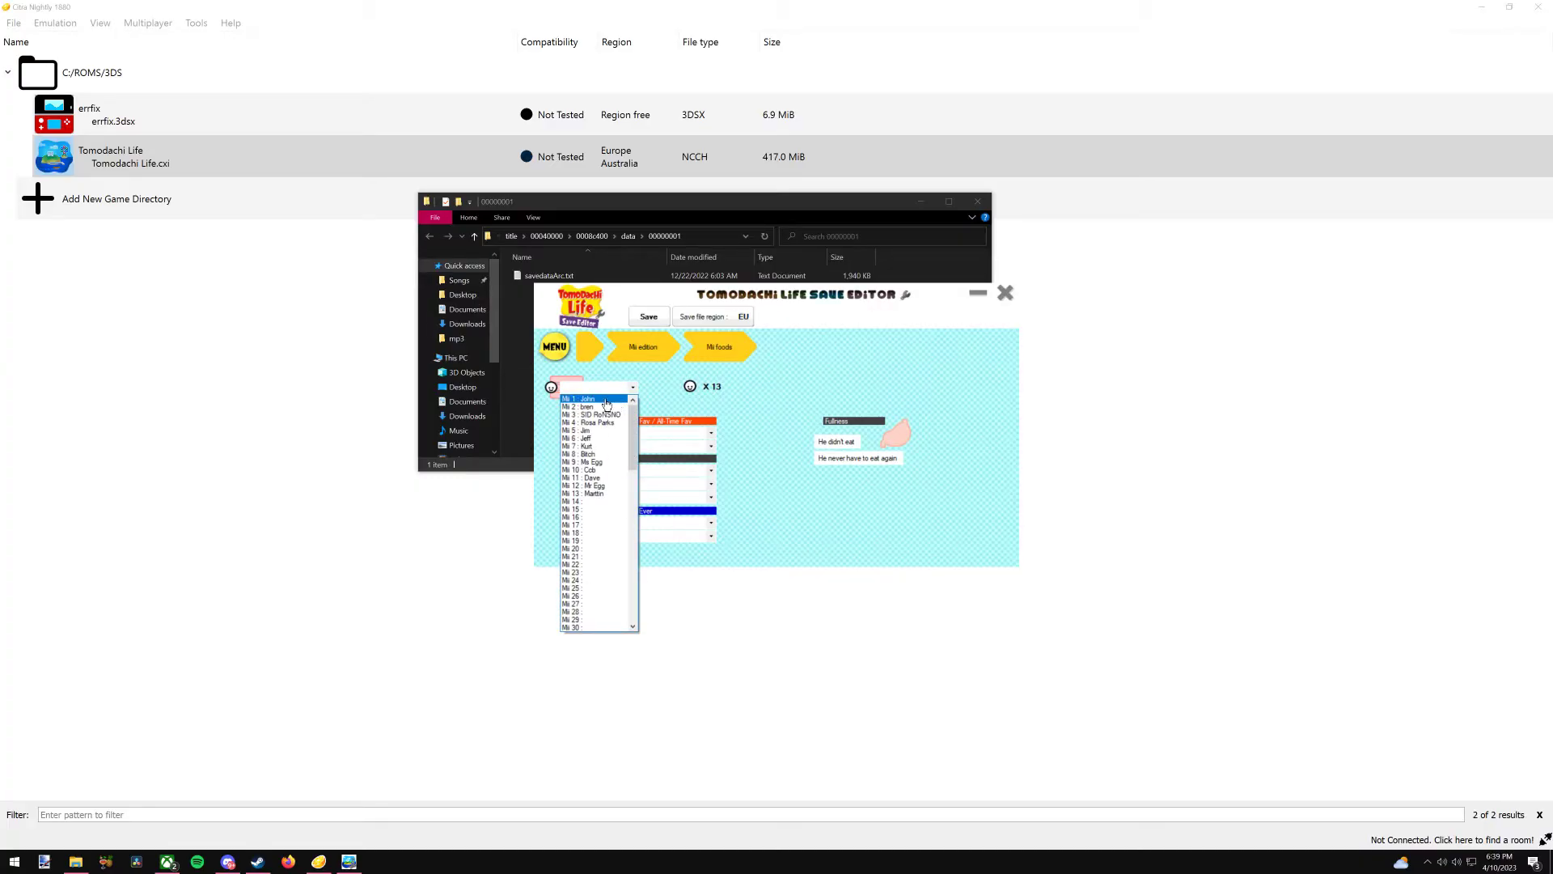
left_click(594, 404)
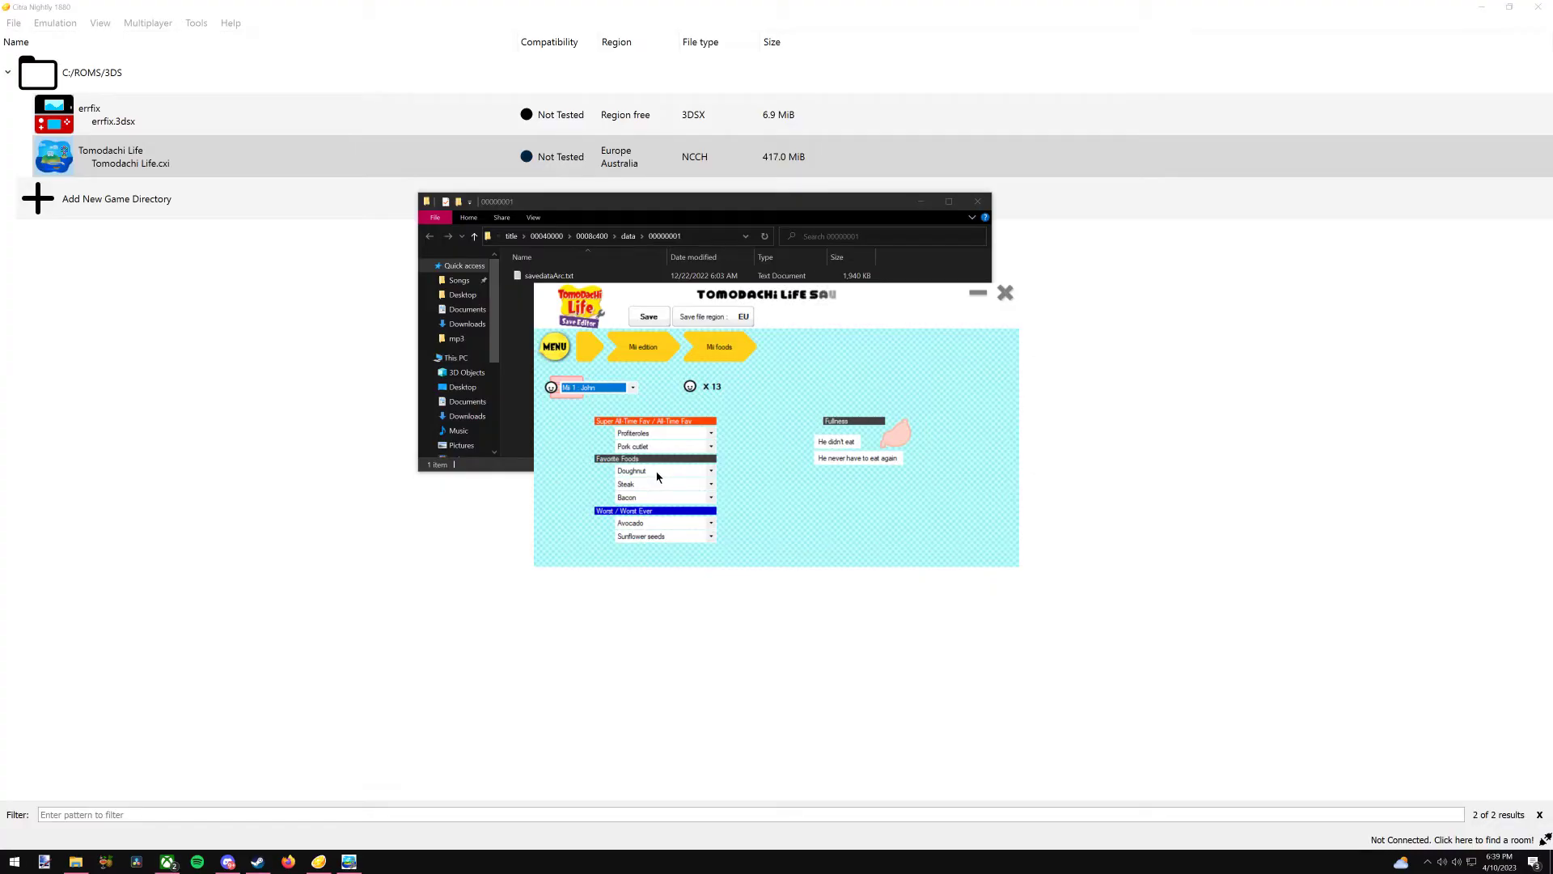
- Replace the Sunflower seeds Worst Ever food with Fudge
left_click(651, 537)
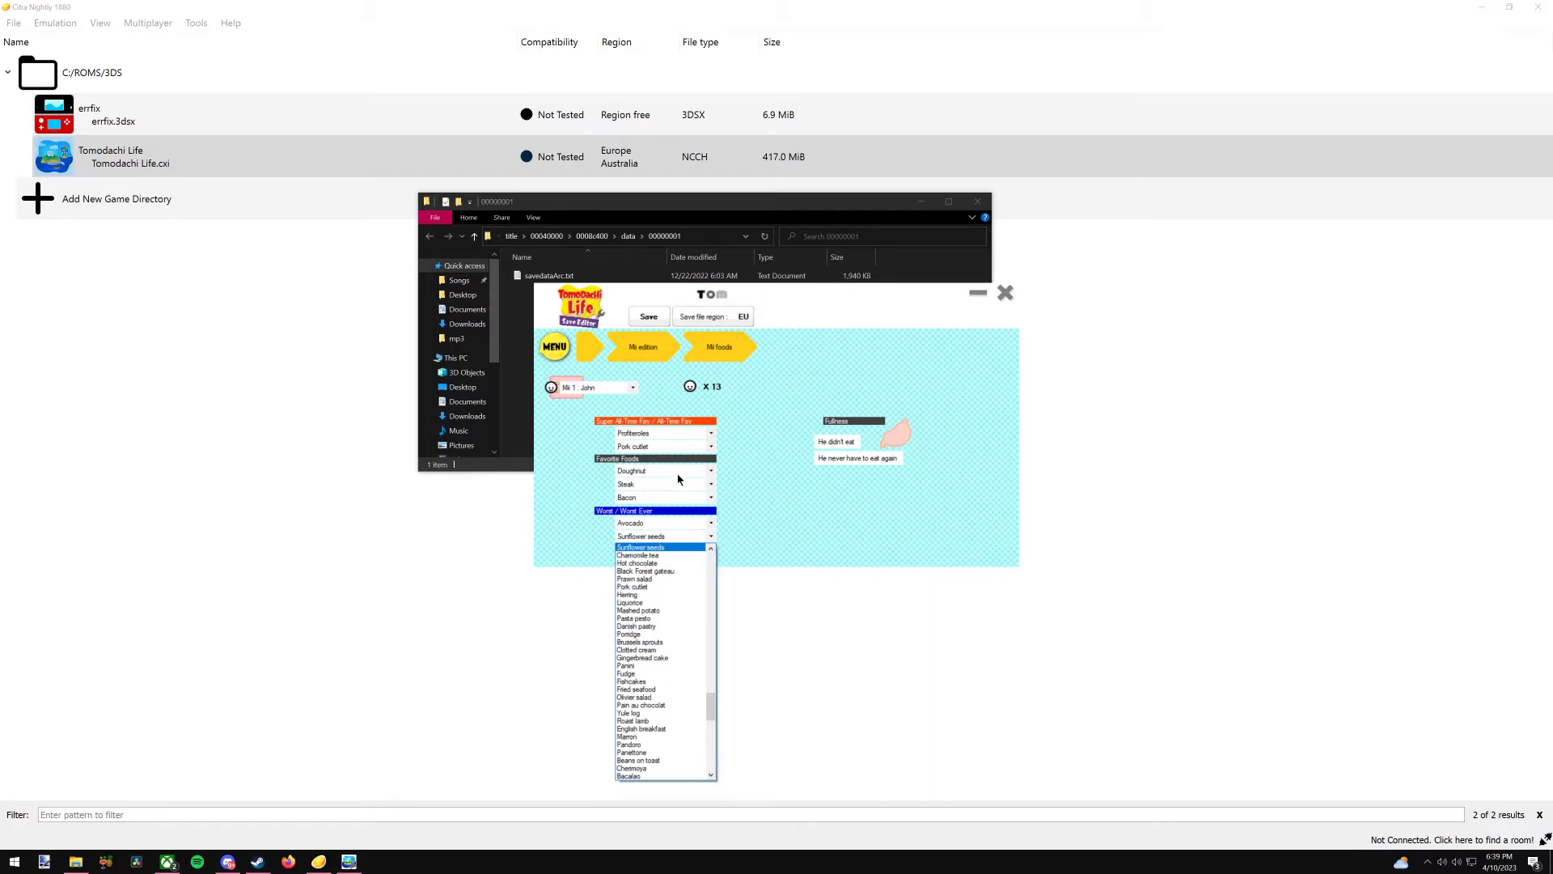
scroll(647, 614, "down", 1)
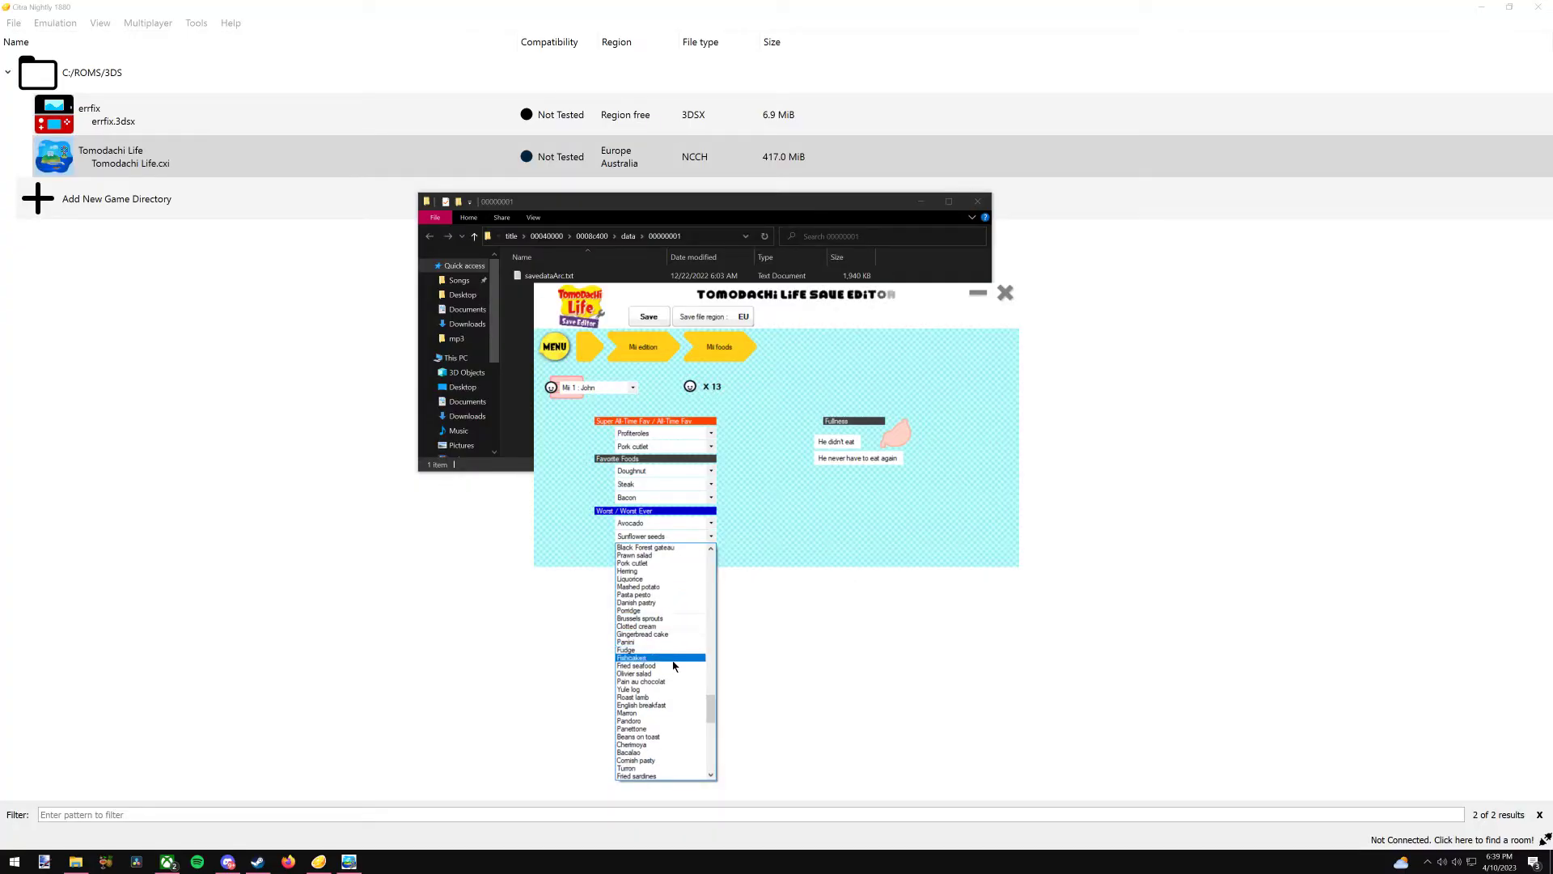
scroll(657, 688, "down", 5)
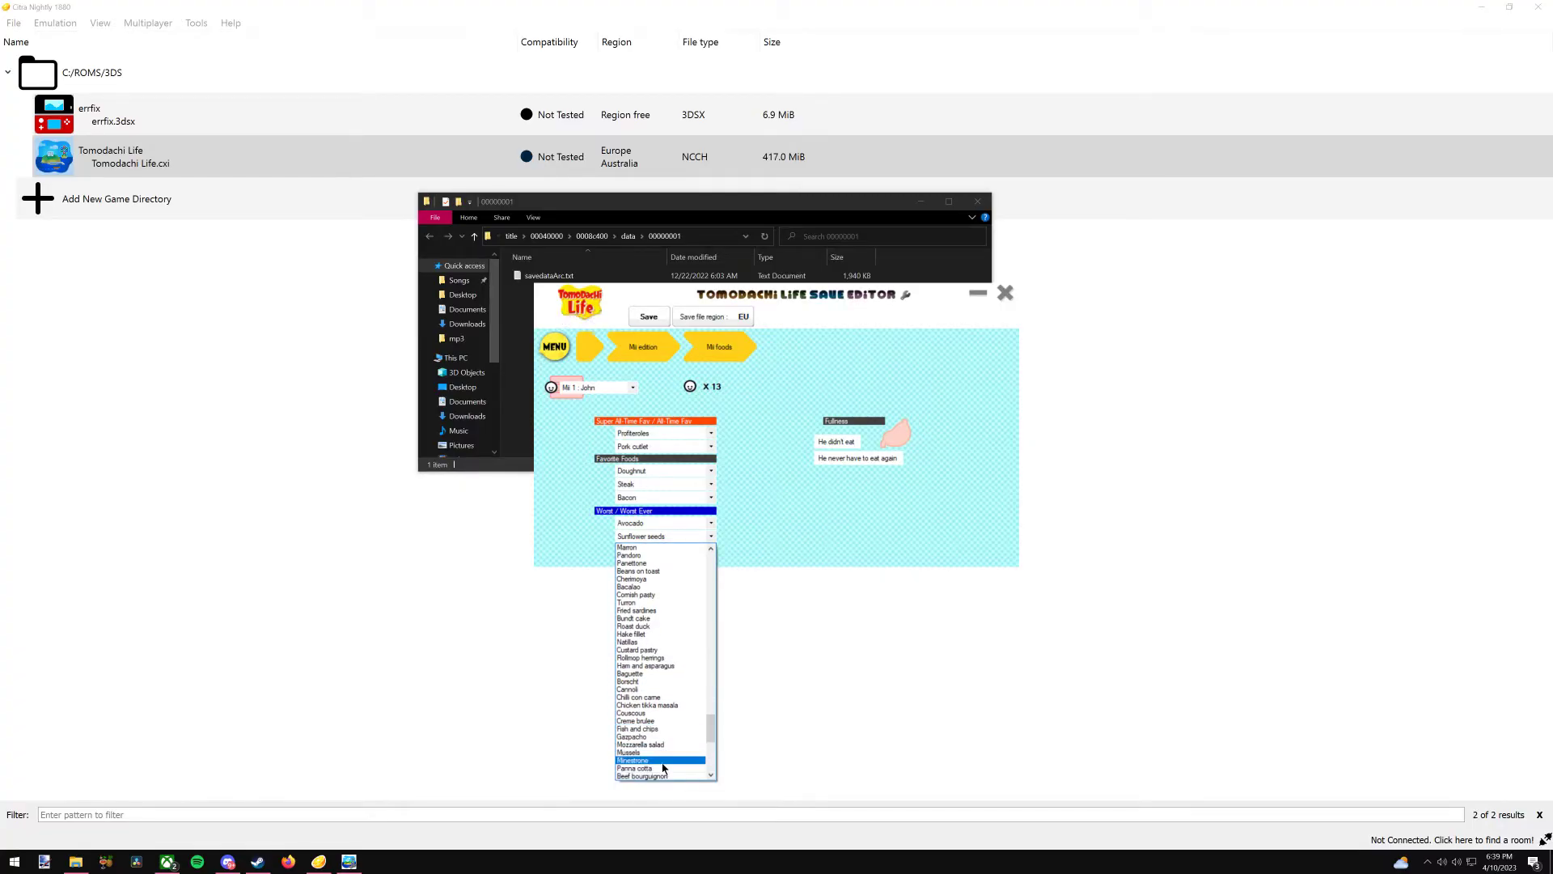
scroll(657, 753, "down", 2)
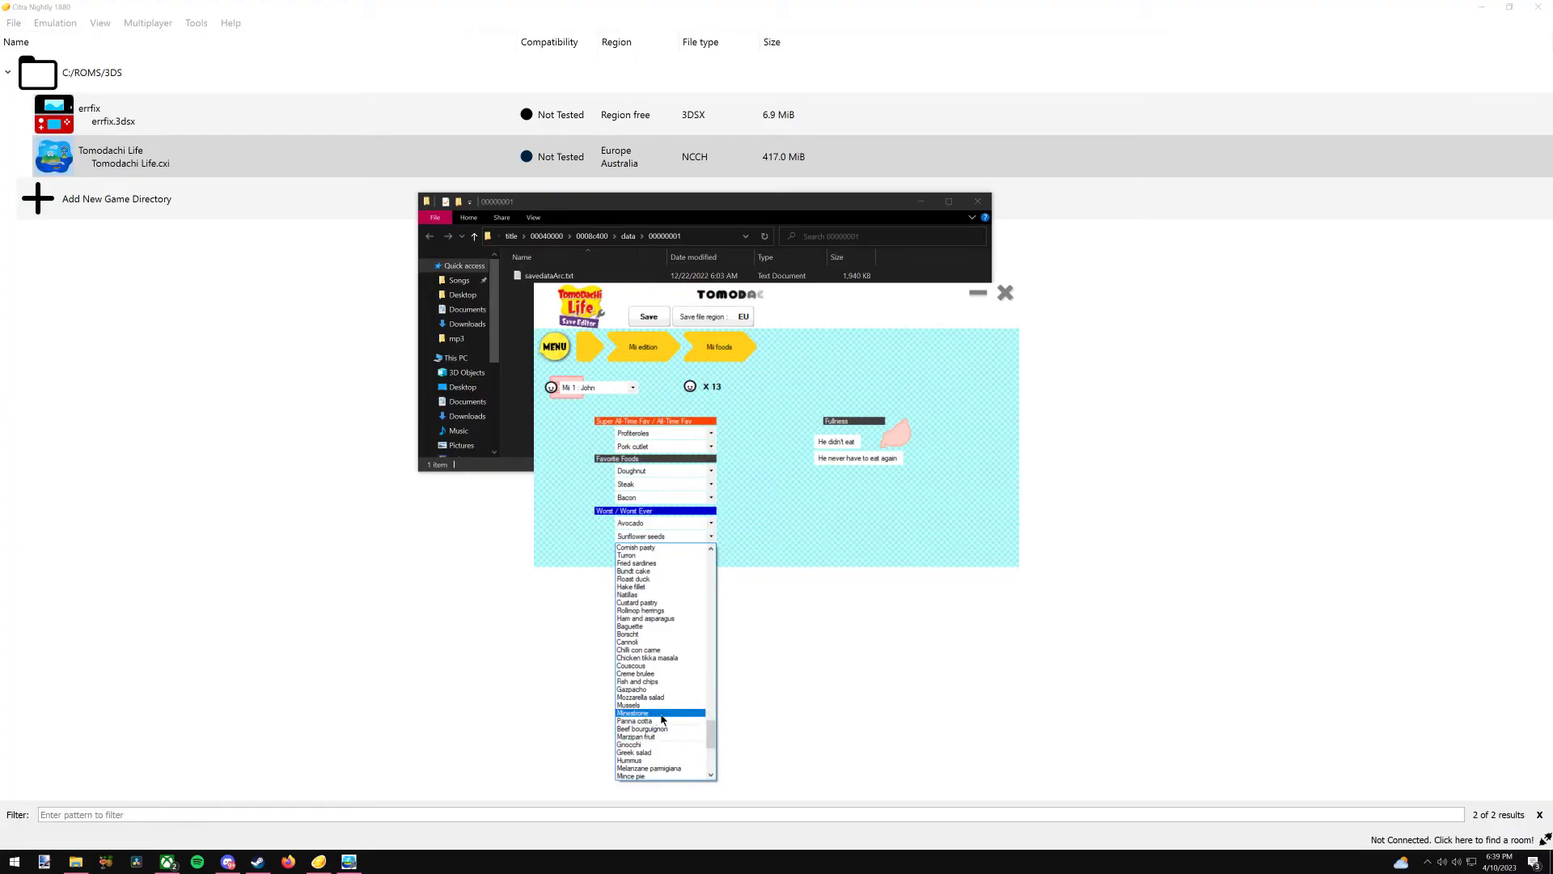
scroll(669, 738, "down", 1)
scroll(670, 738, "down", 3)
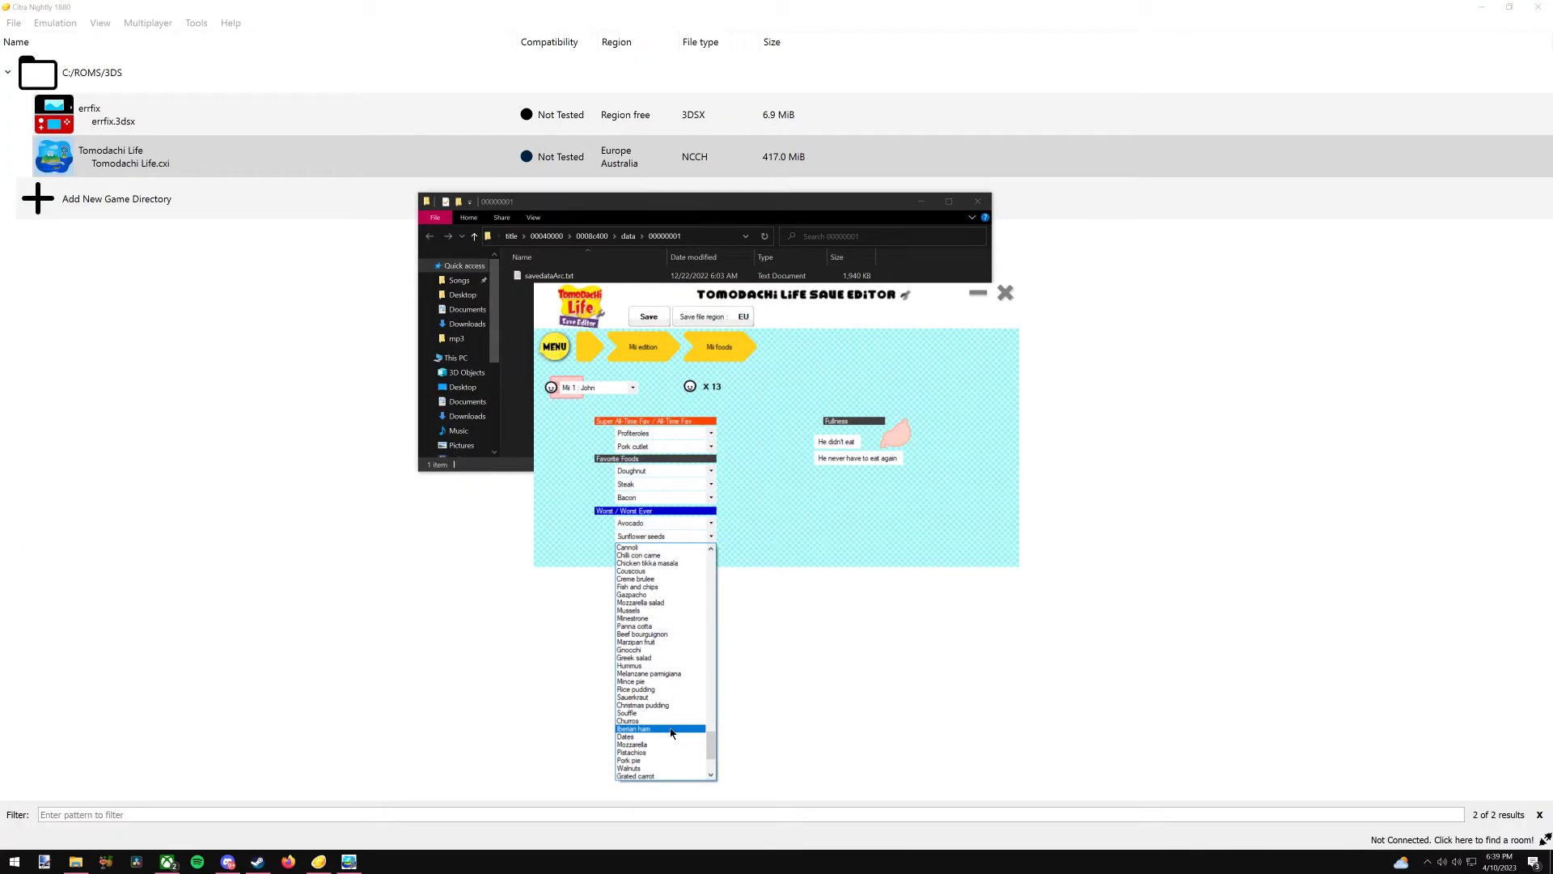
scroll(671, 732, "down", 3)
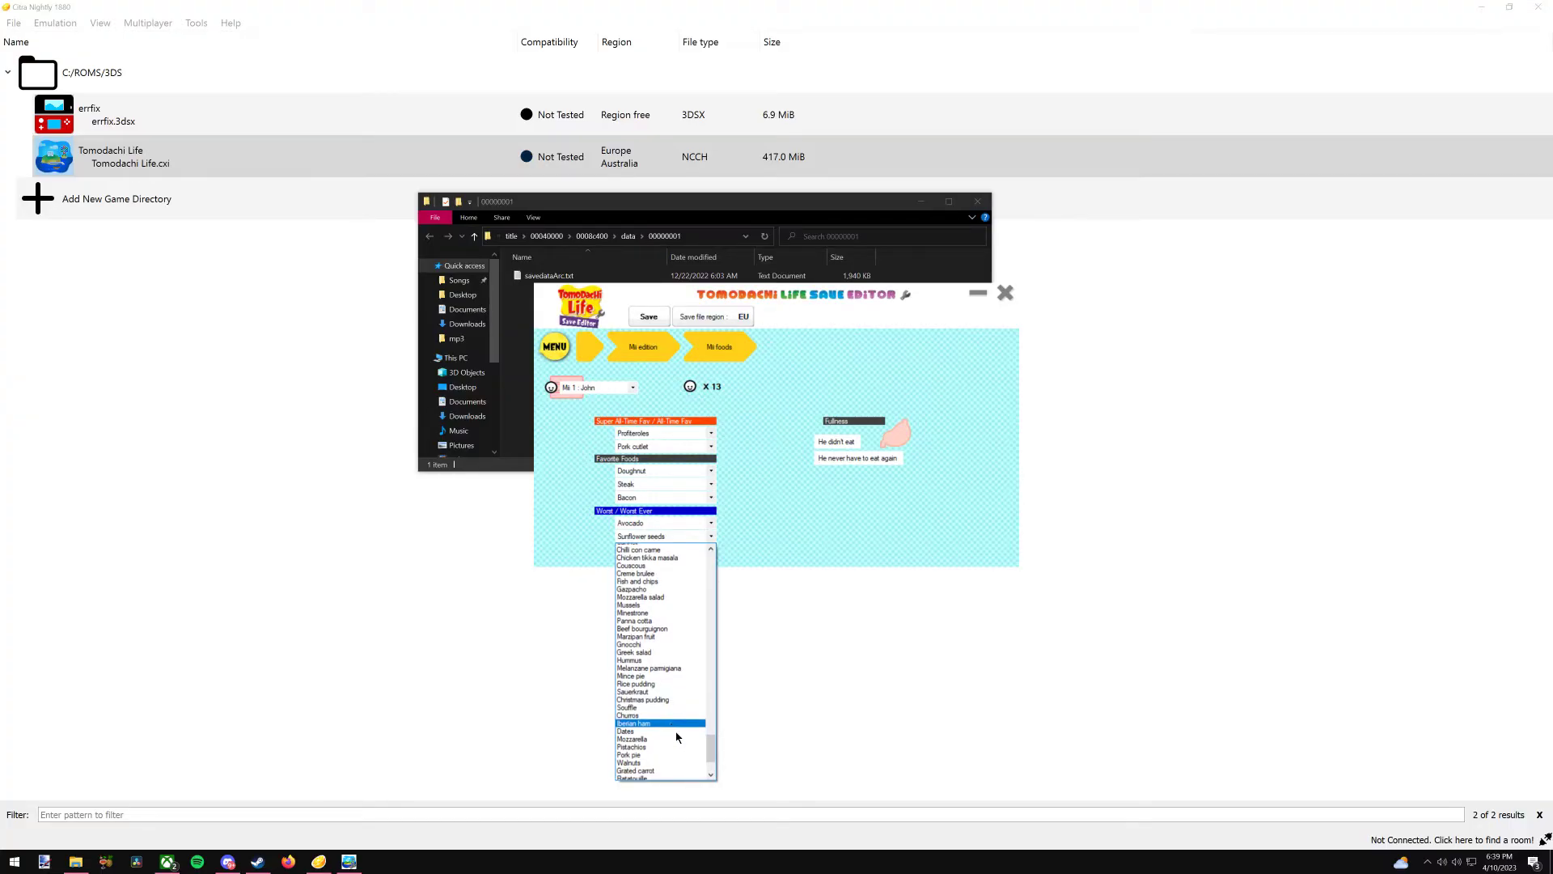
scroll(676, 736, "down", 2)
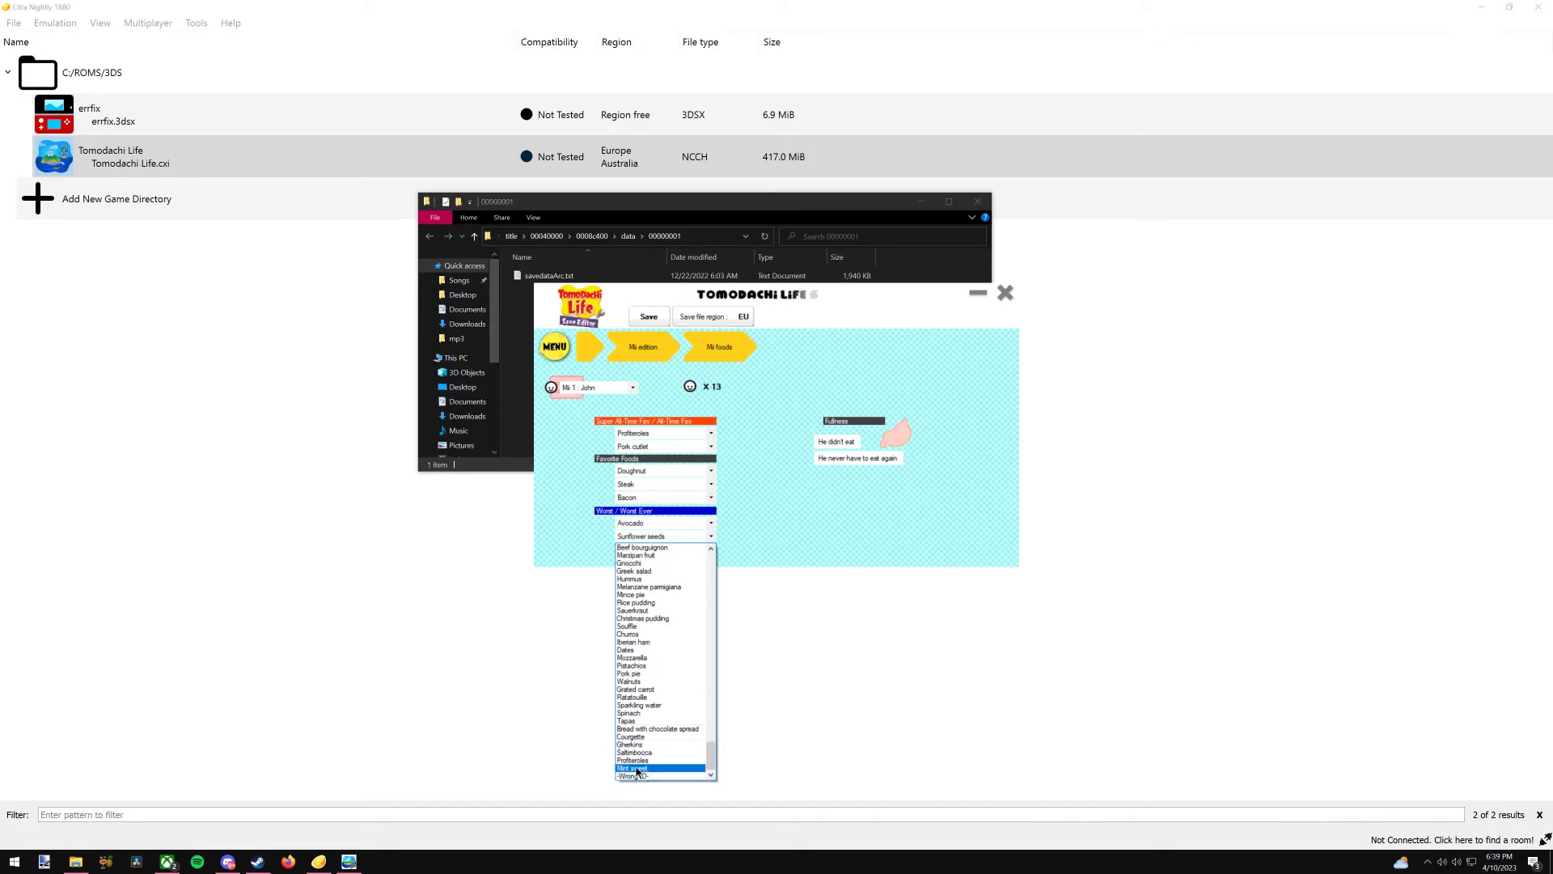
scroll(657, 696, "up", 3)
scroll(657, 689, "up", 3)
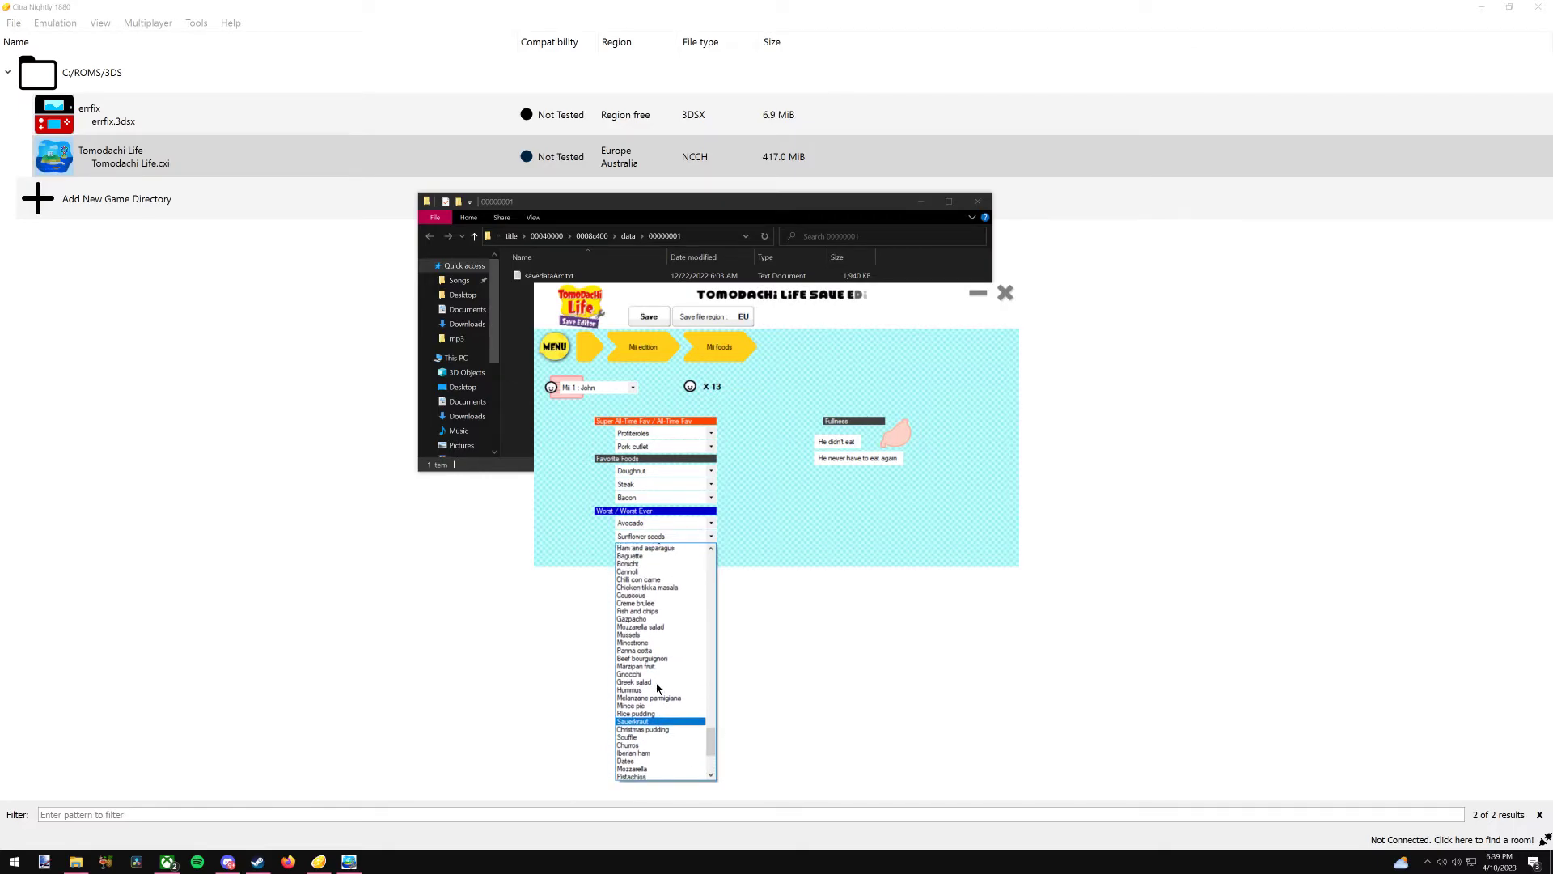
scroll(651, 620, "up", 3)
scroll(651, 620, "up", 4)
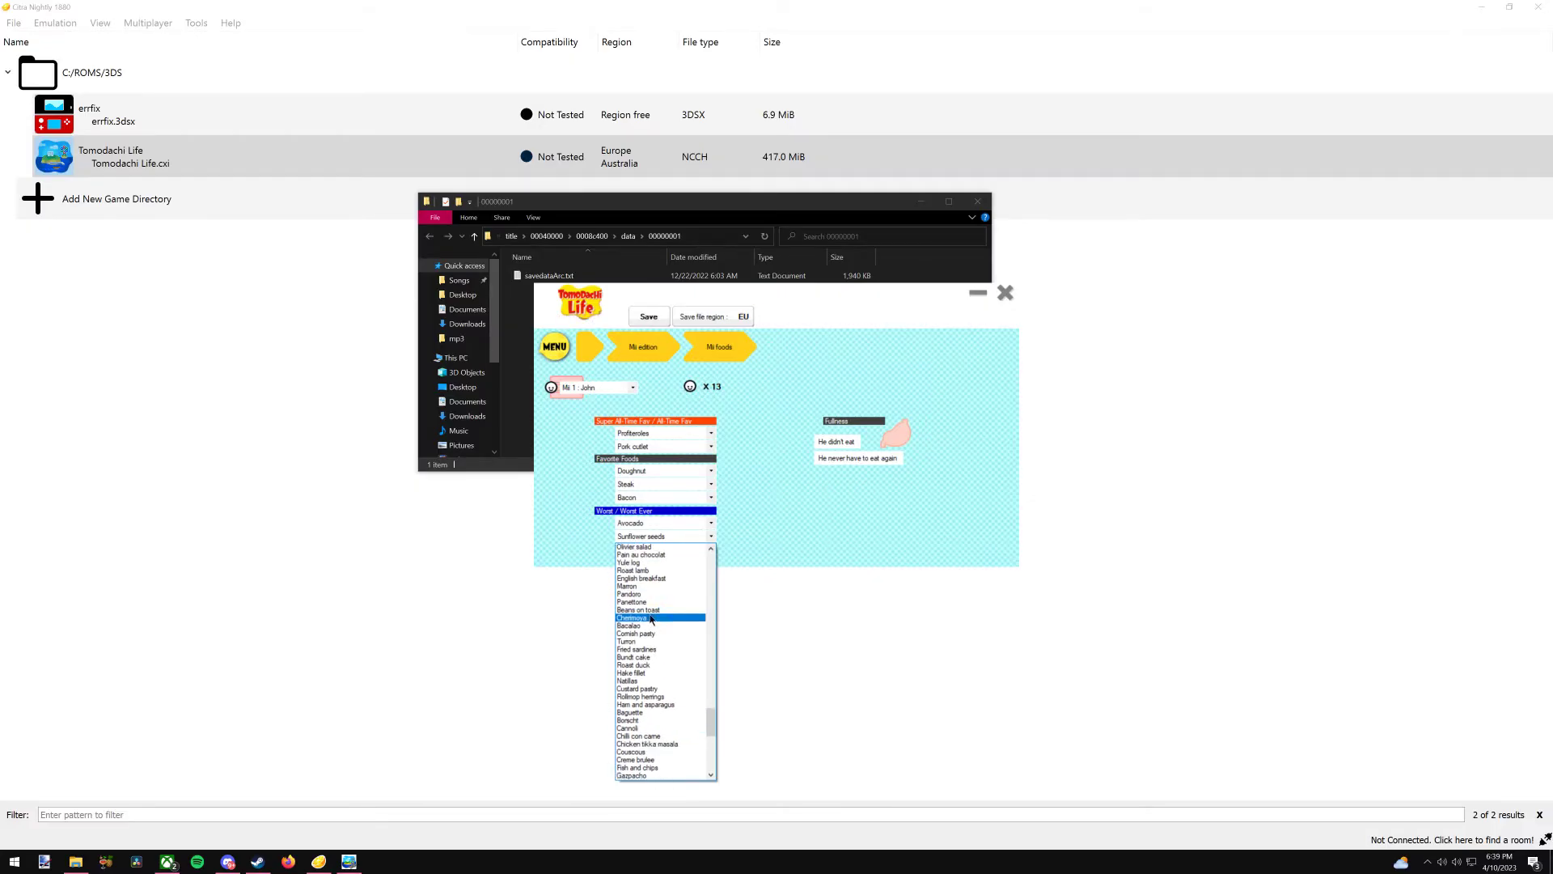
scroll(650, 620, "up", 1)
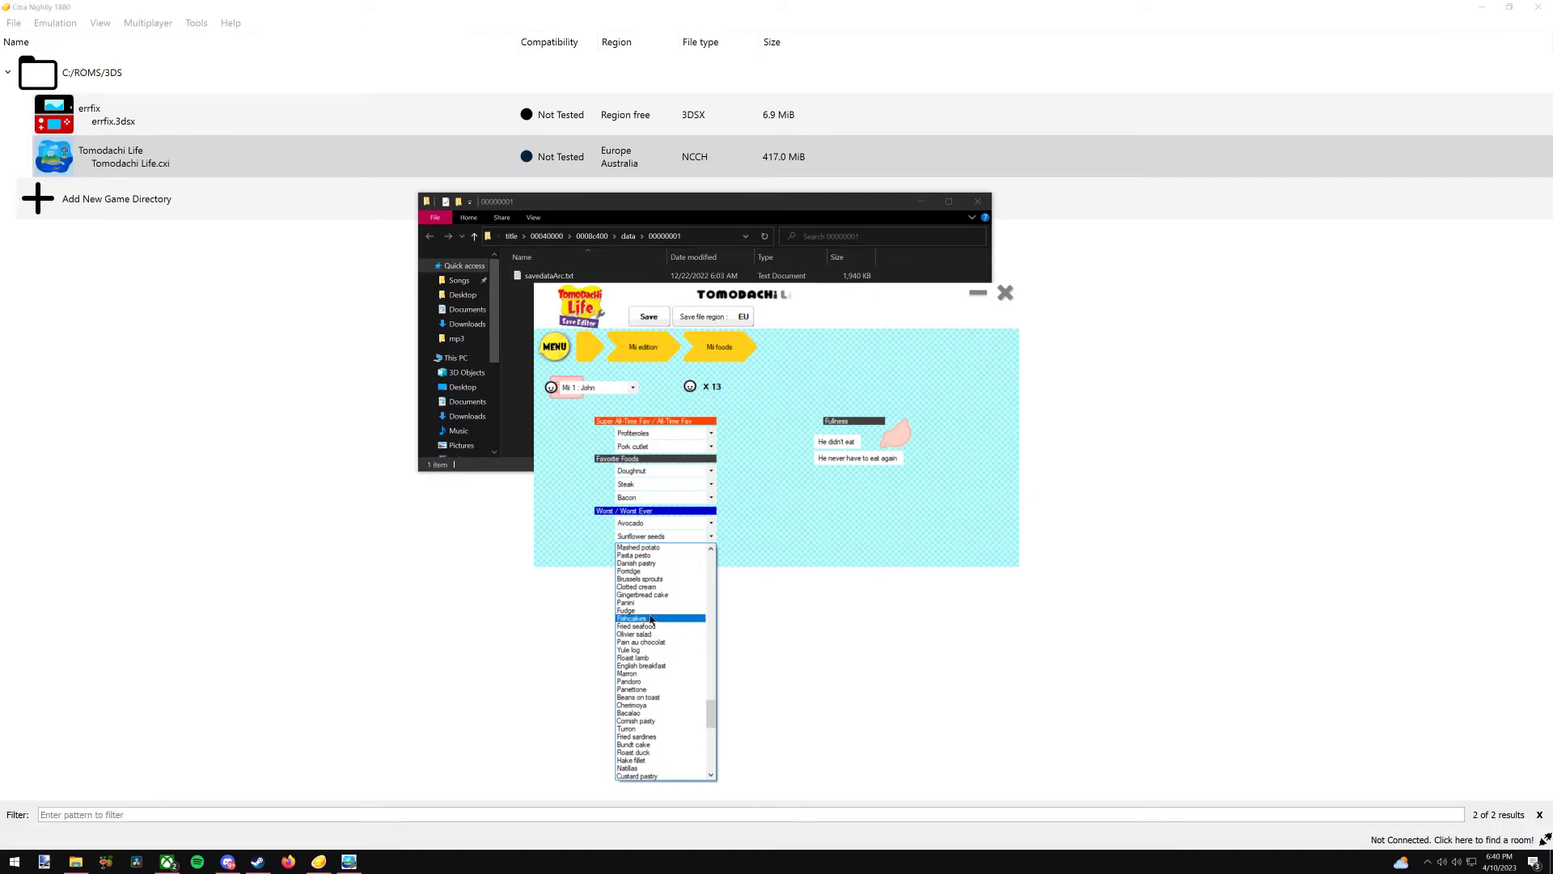
left_click(651, 623)
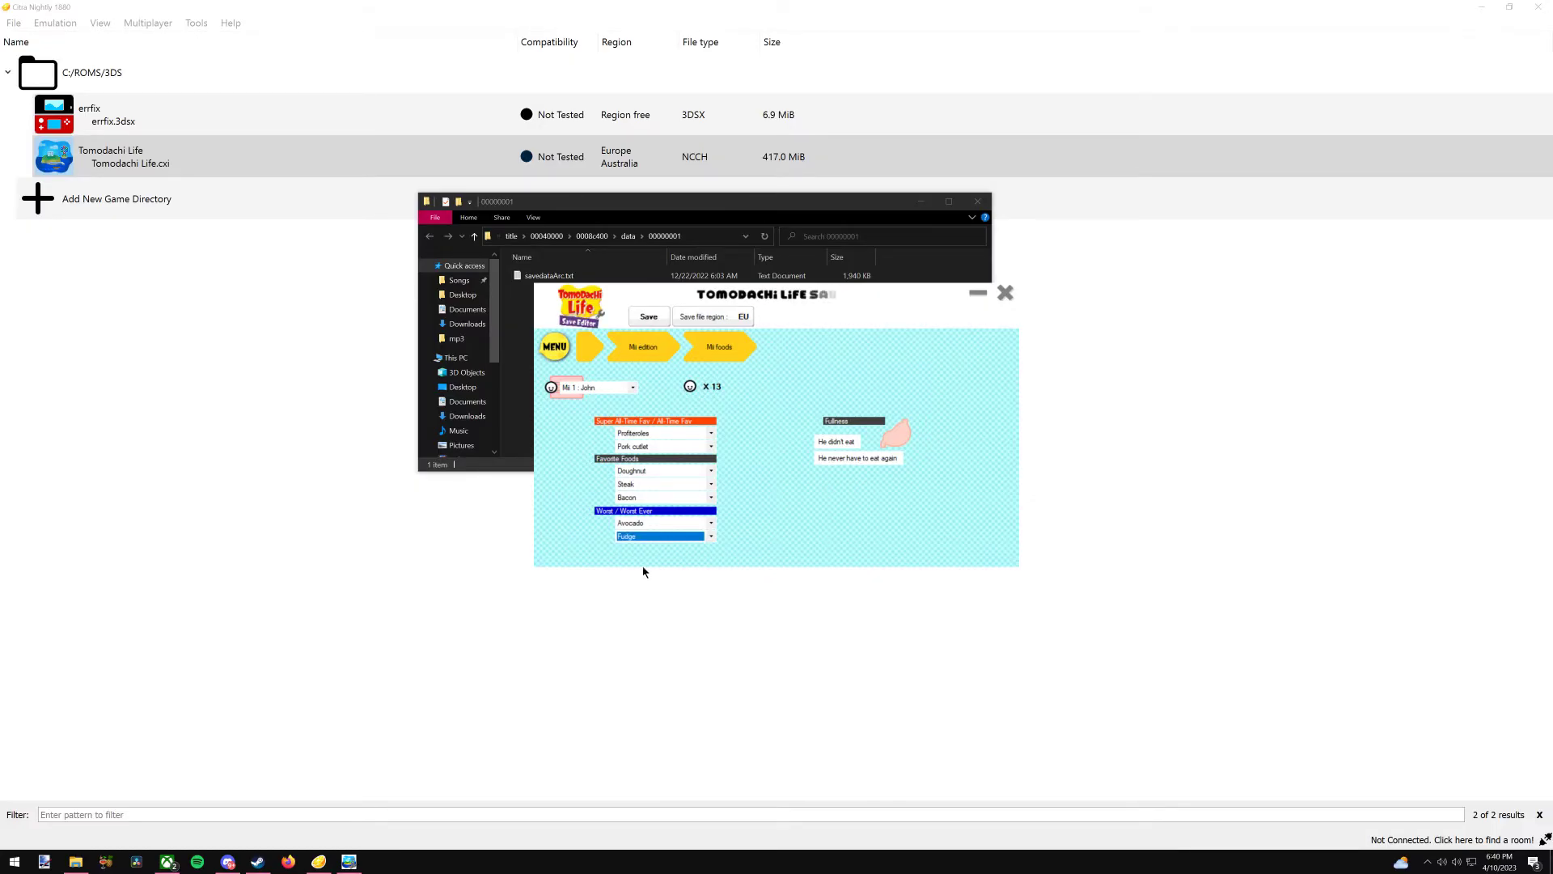
- Set the first Worst Ever food to Red chili pepper
left_click(636, 525)
scroll(643, 556, "up", 4)
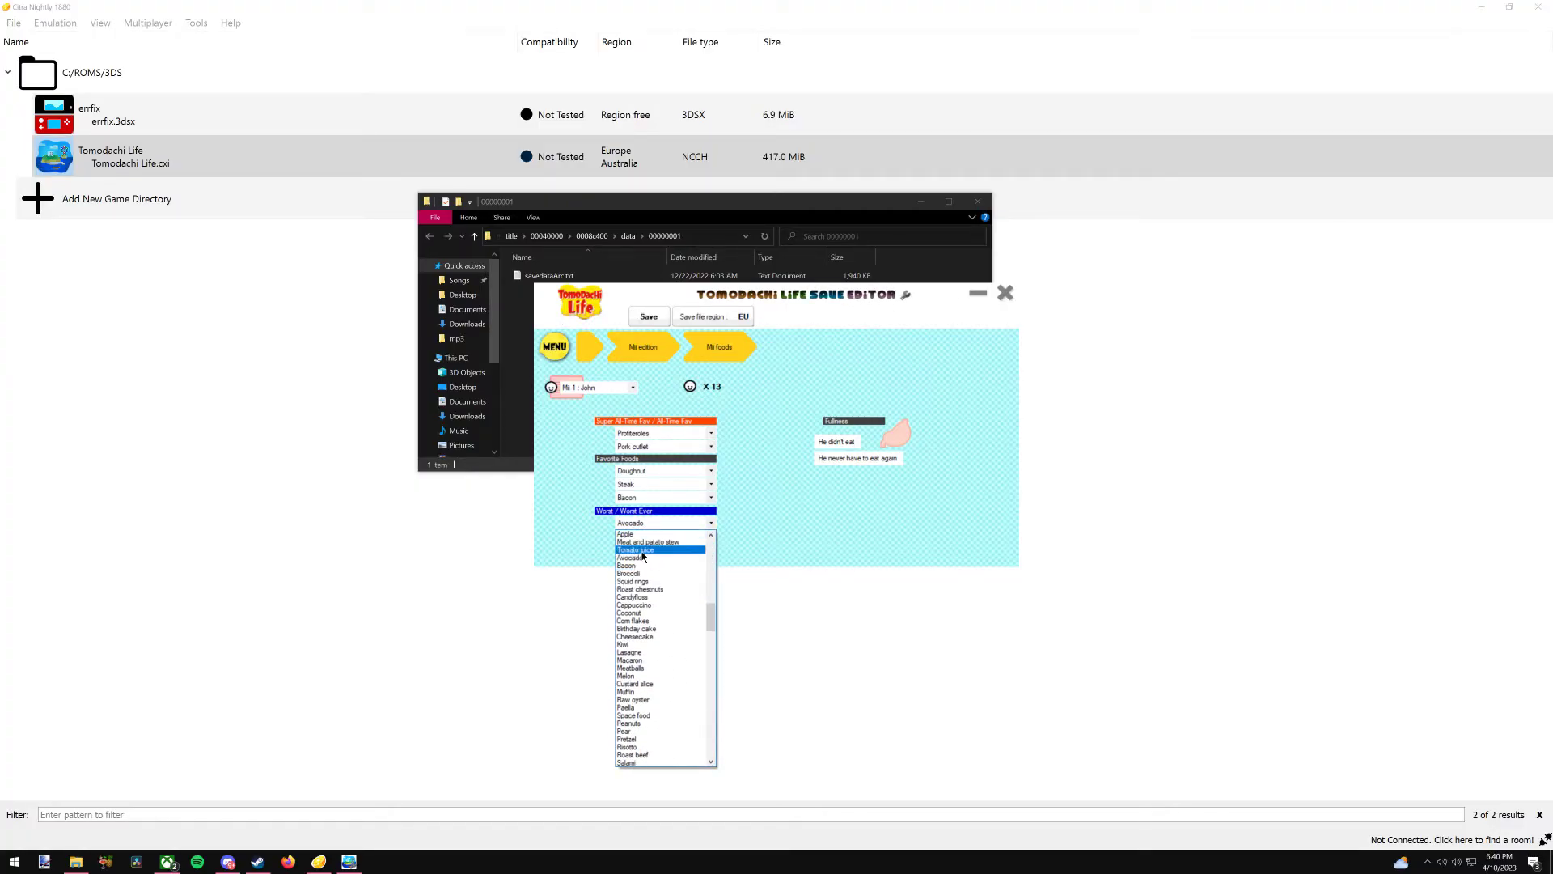
scroll(644, 556, "up", 4)
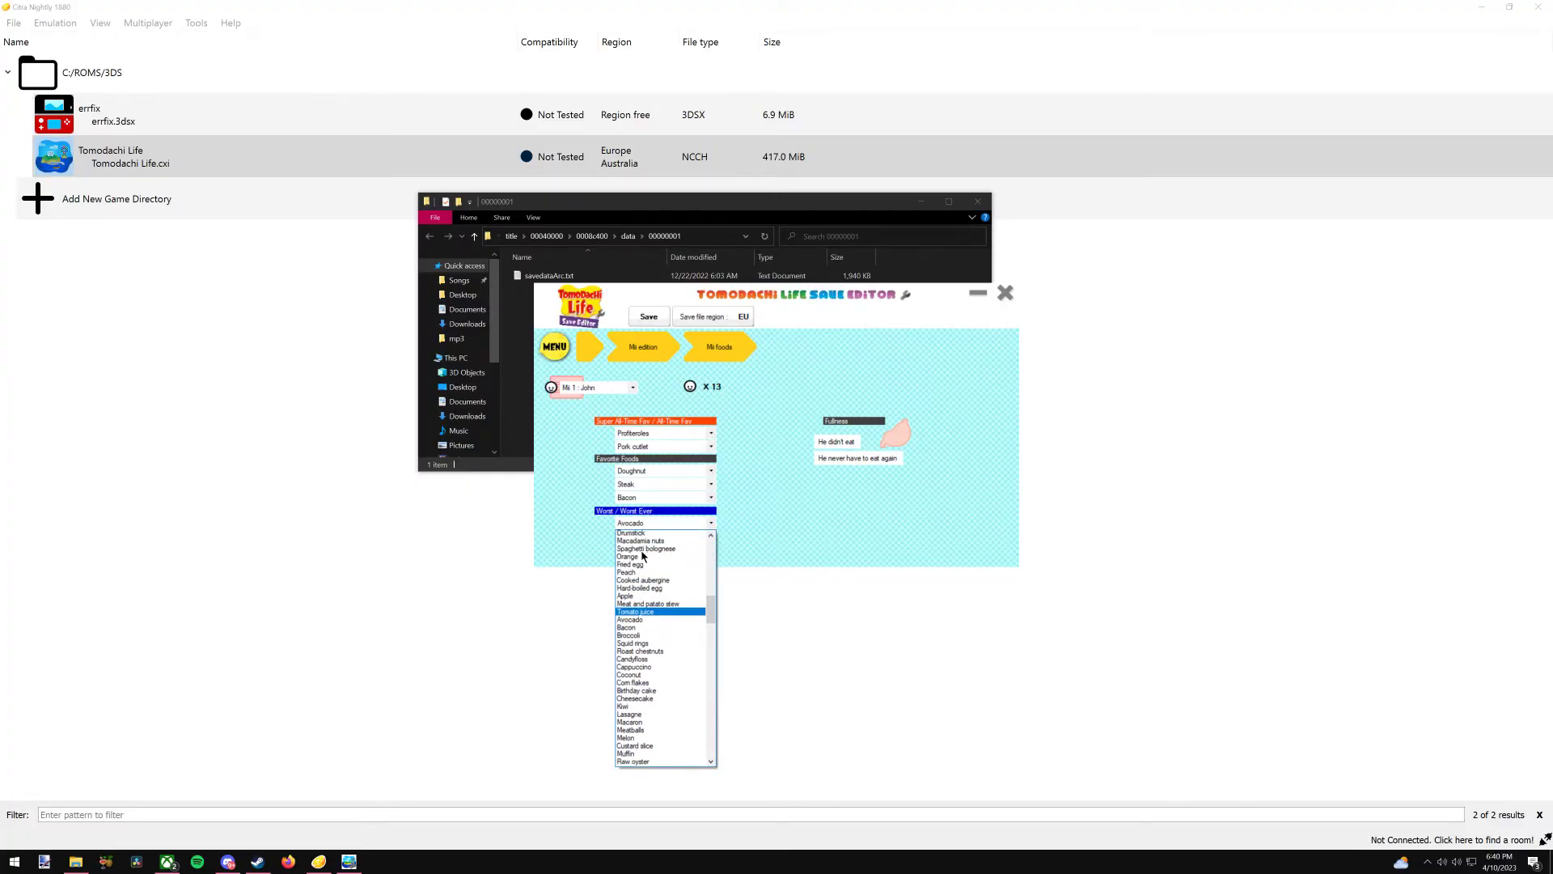
scroll(643, 555, "up", 3)
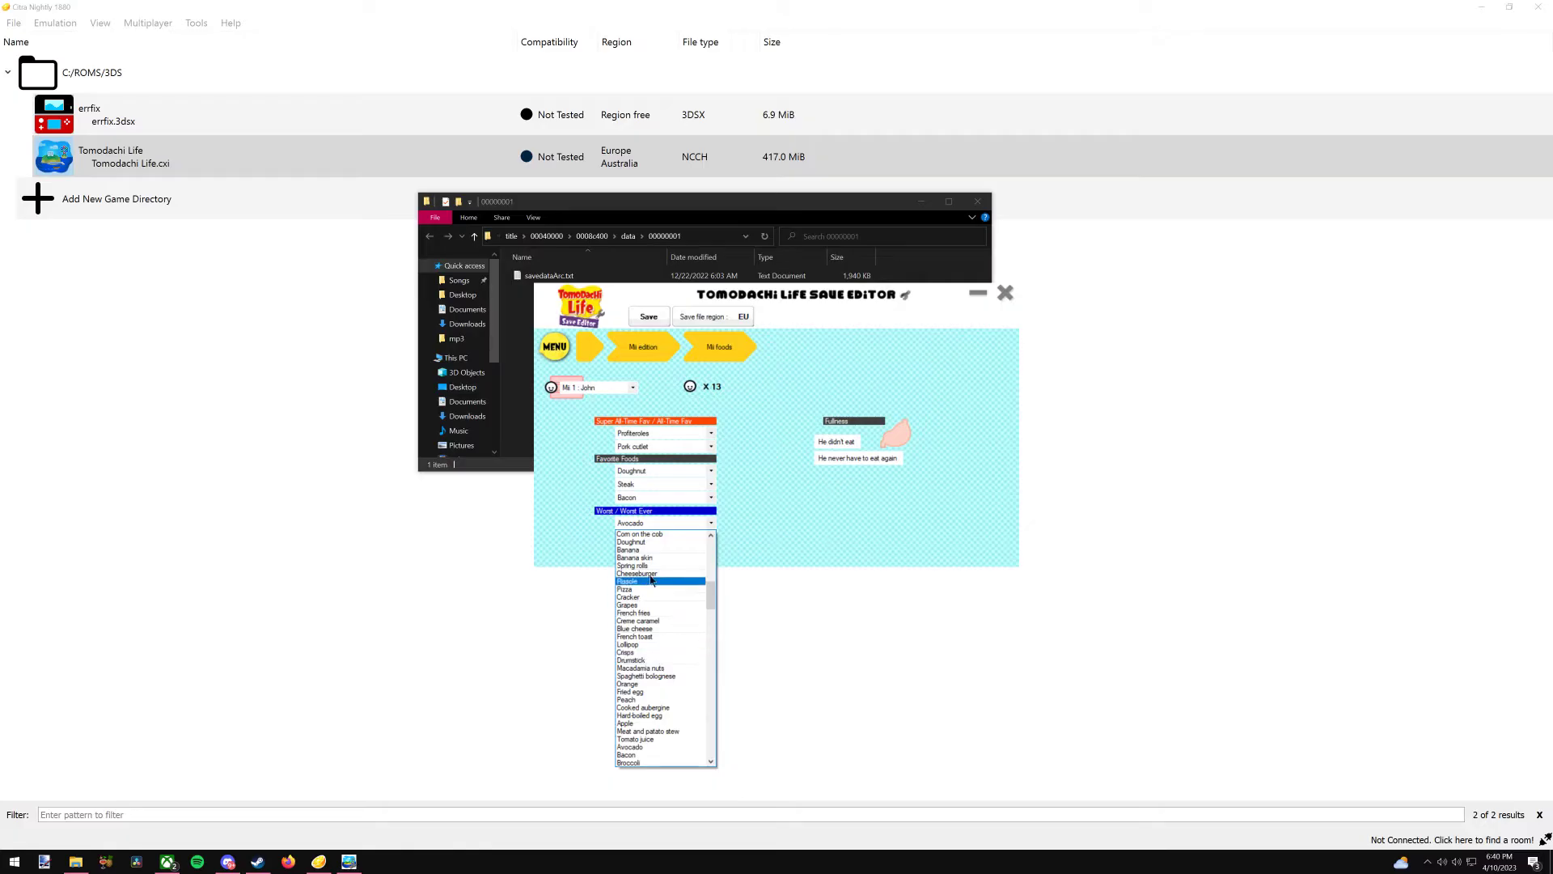
scroll(660, 562, "up", 1)
scroll(660, 561, "up", 3)
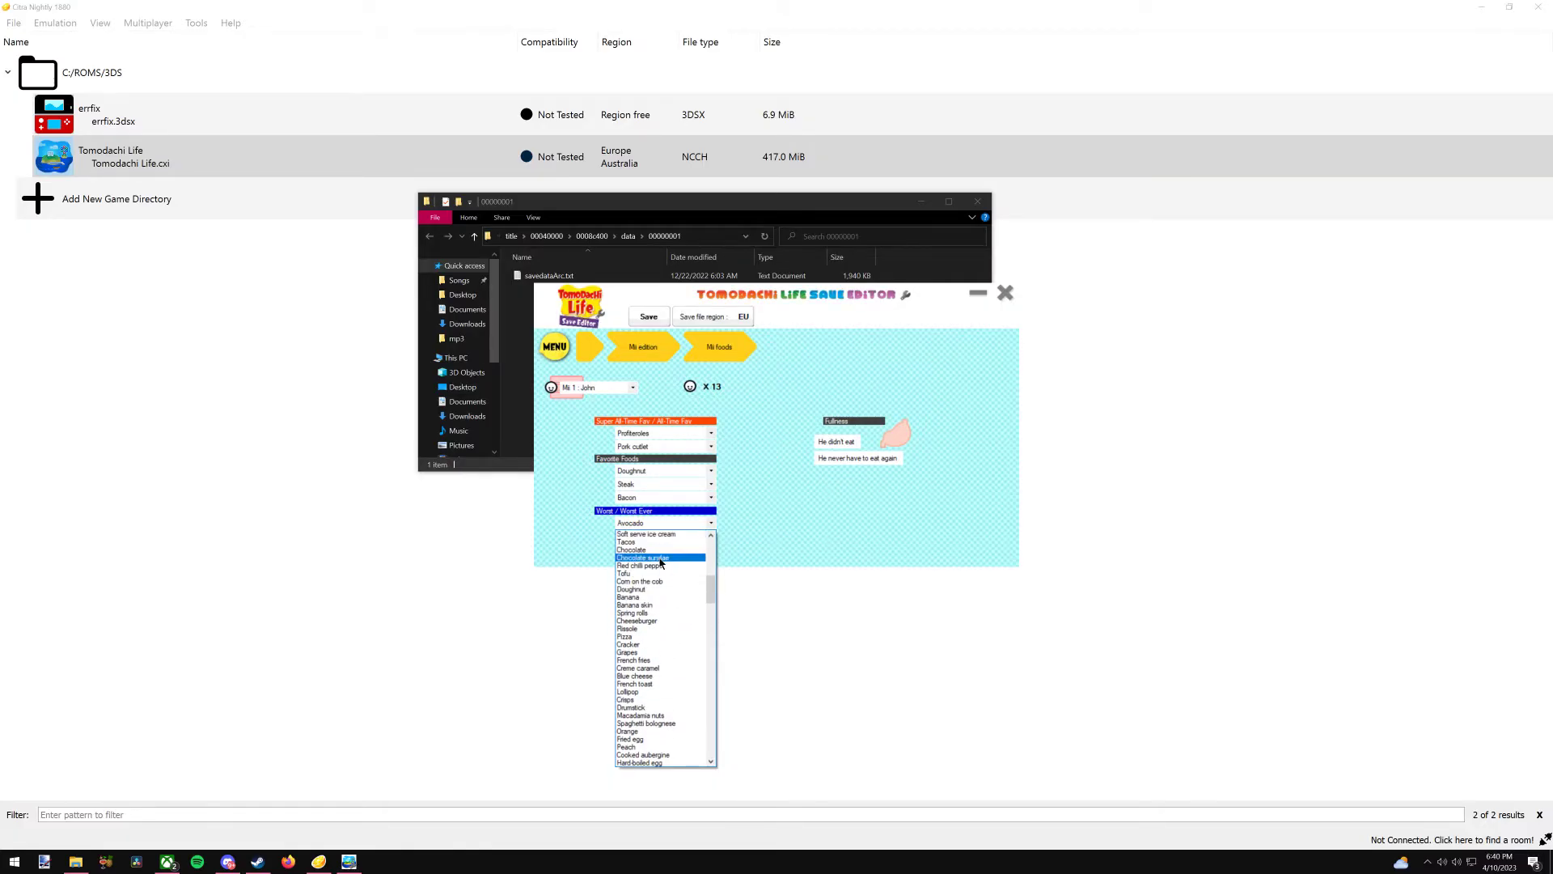
left_click(665, 566)
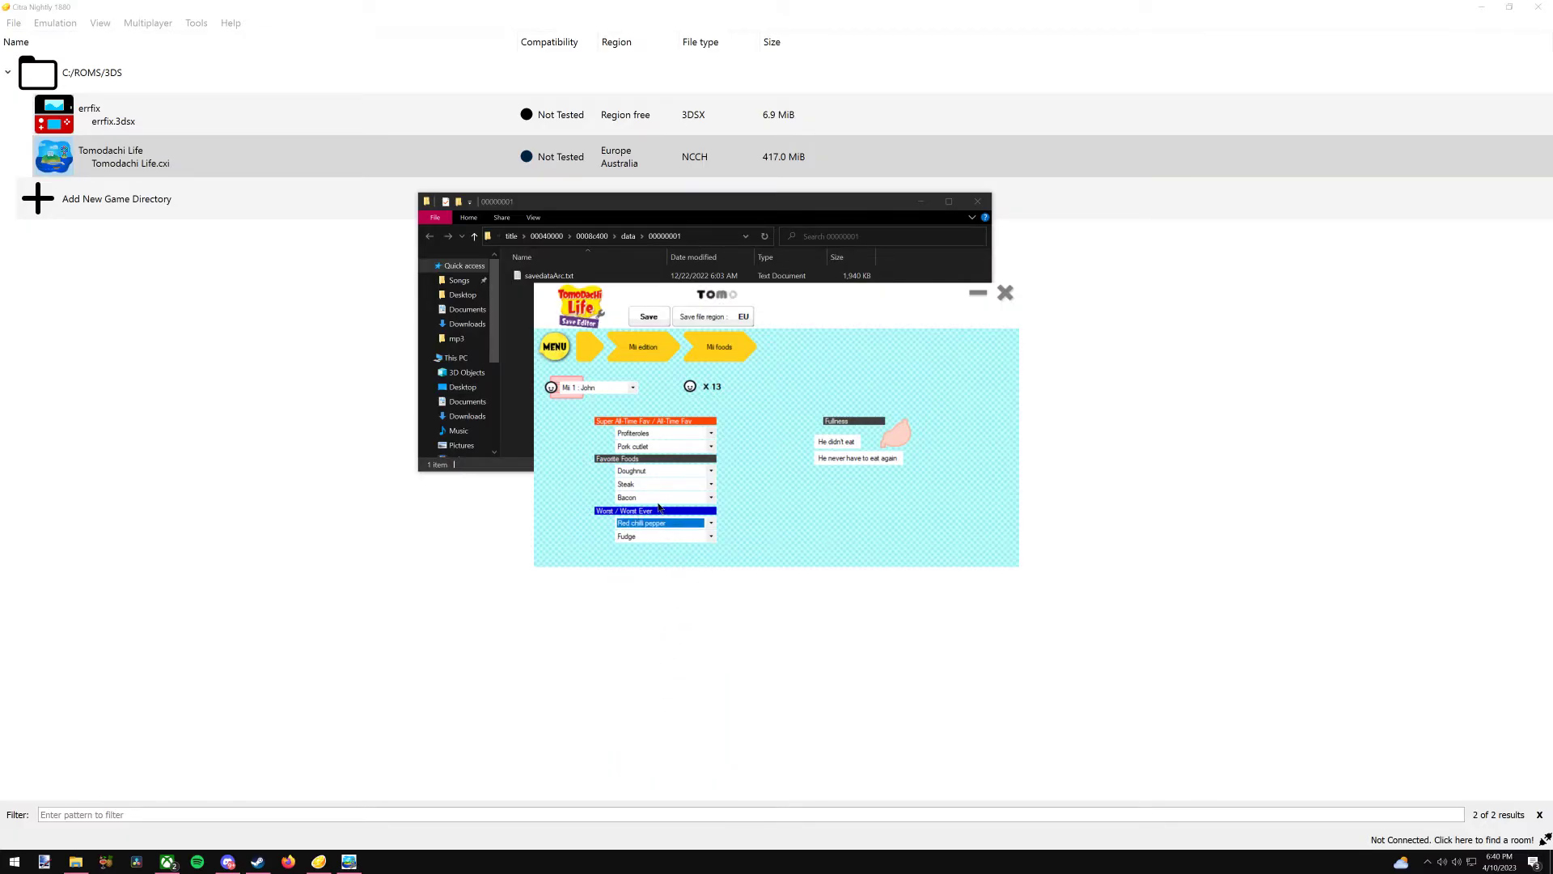
- Change the first Favorite Food from Doughnut to Cheeseburger
left_click(647, 471)
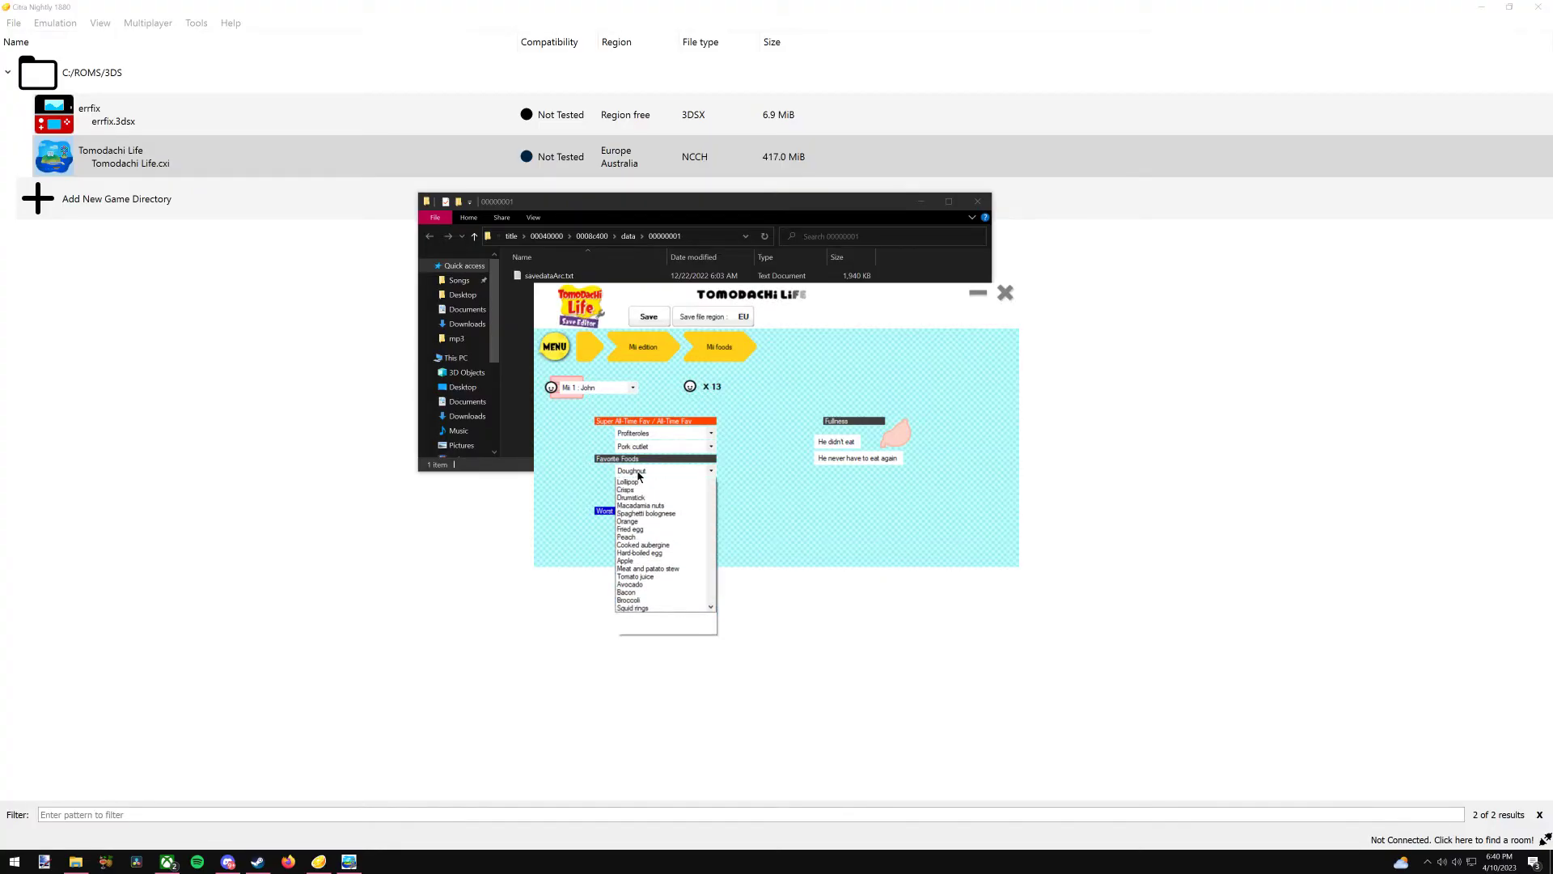
scroll(660, 498, "up", 2)
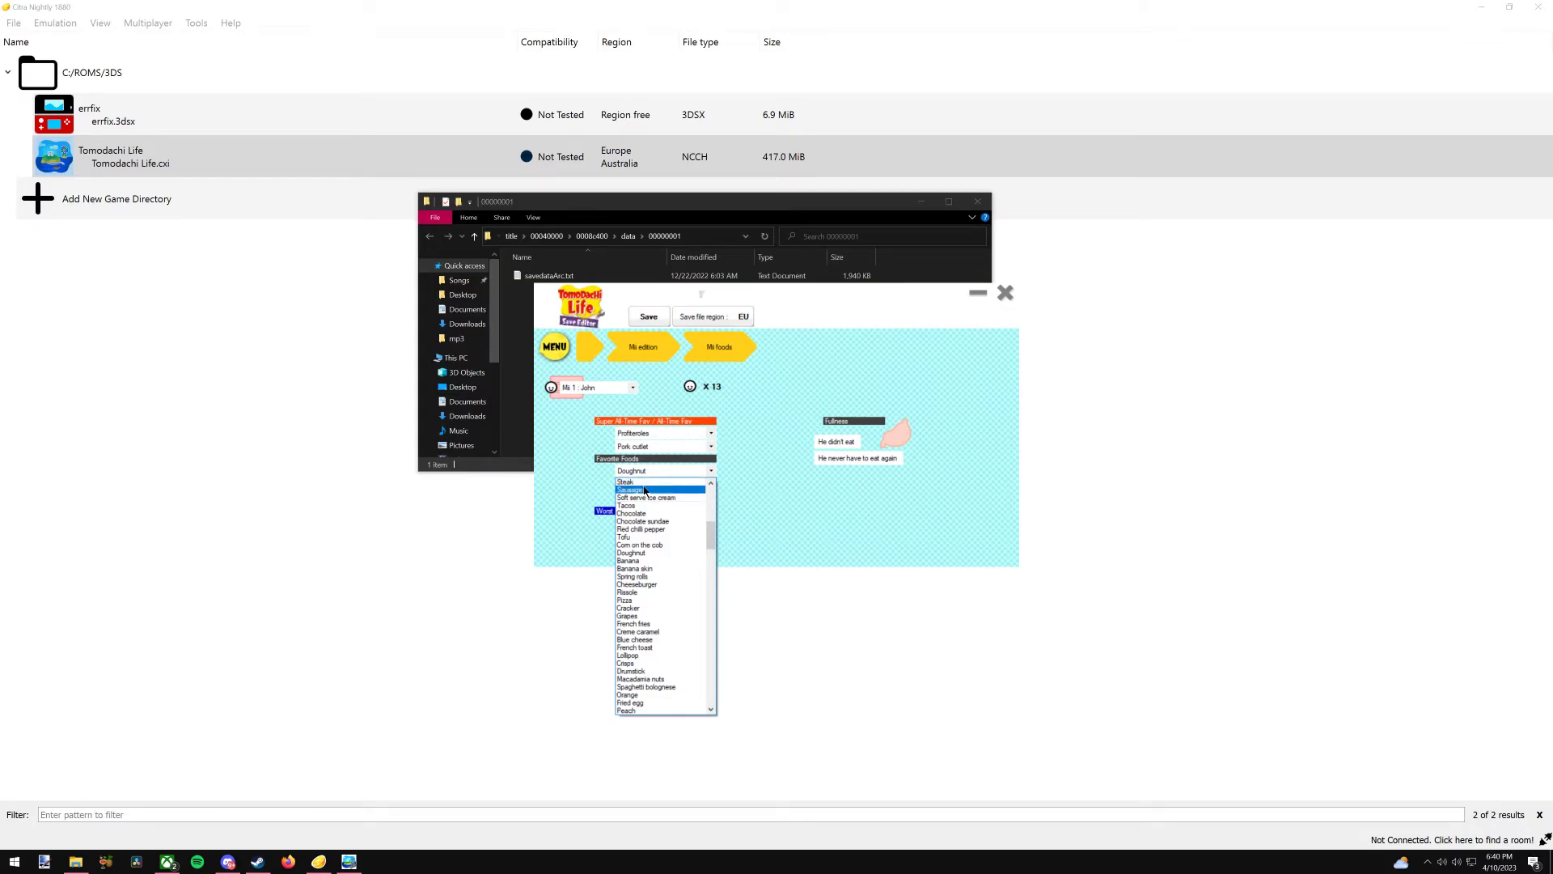
left_click(648, 584)
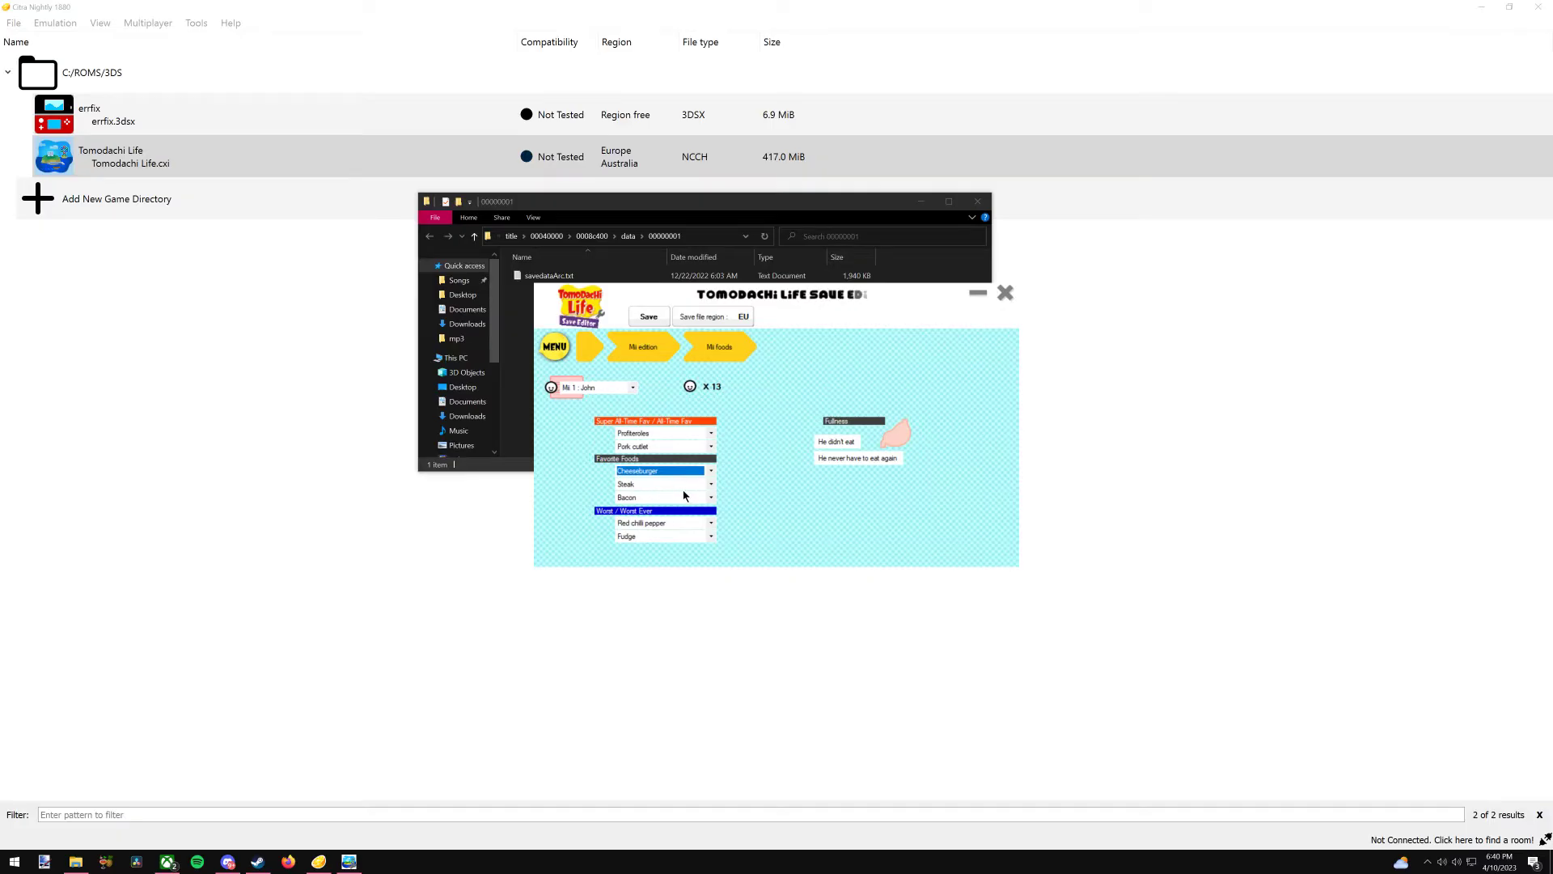
- Replace the Profiteroles Super All-Time Favorite food with Croissant
left_click(647, 435)
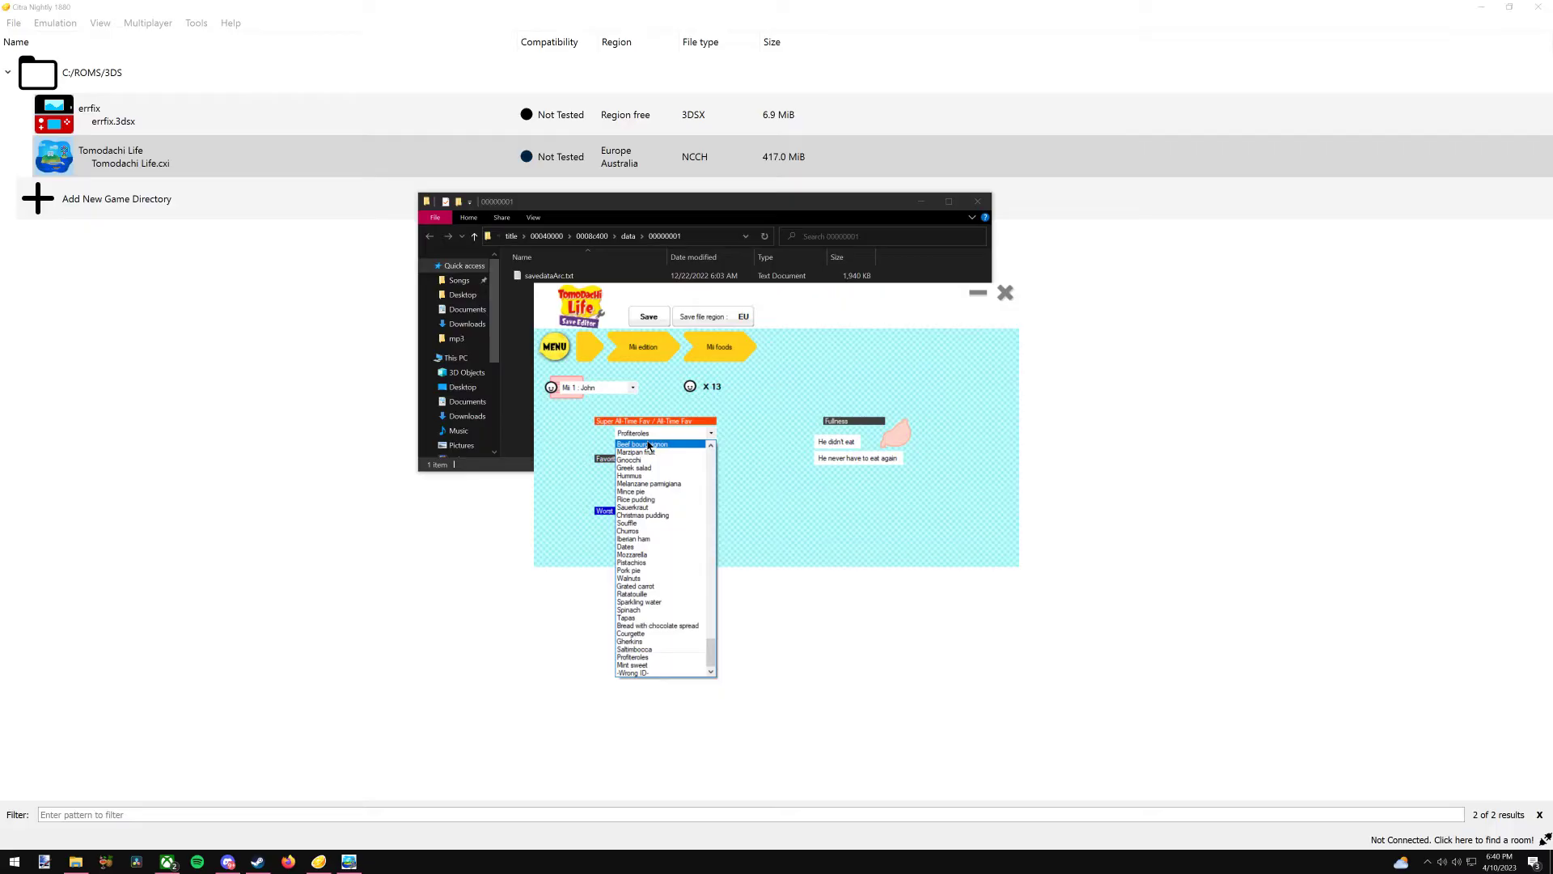
scroll(652, 578, "up", 1)
scroll(635, 508, "up", 4)
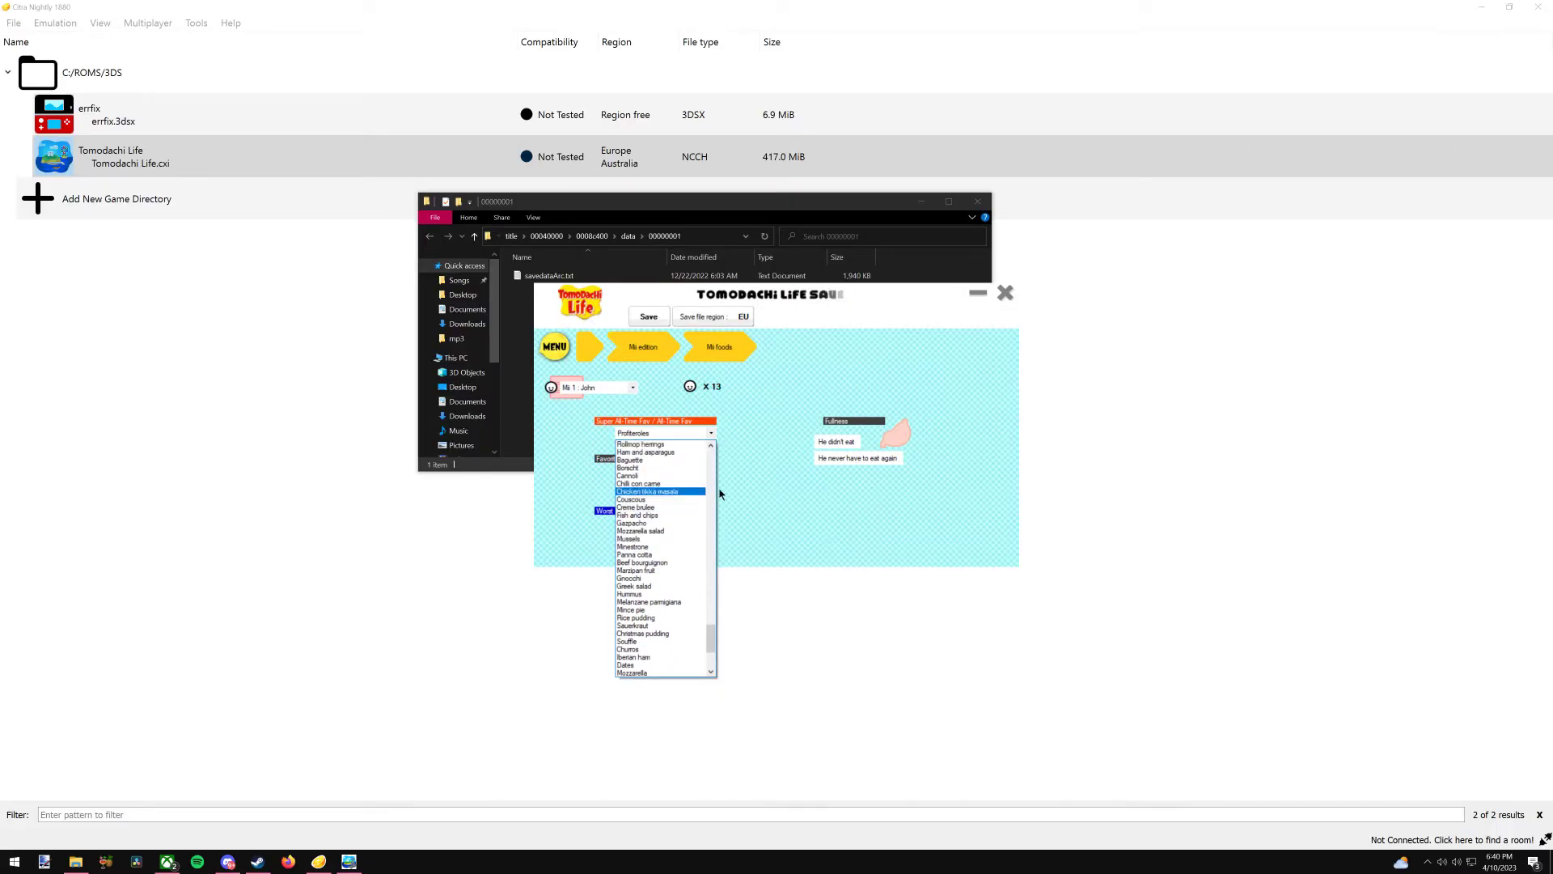
scroll(669, 478, "up", 1)
scroll(670, 478, "up", 1)
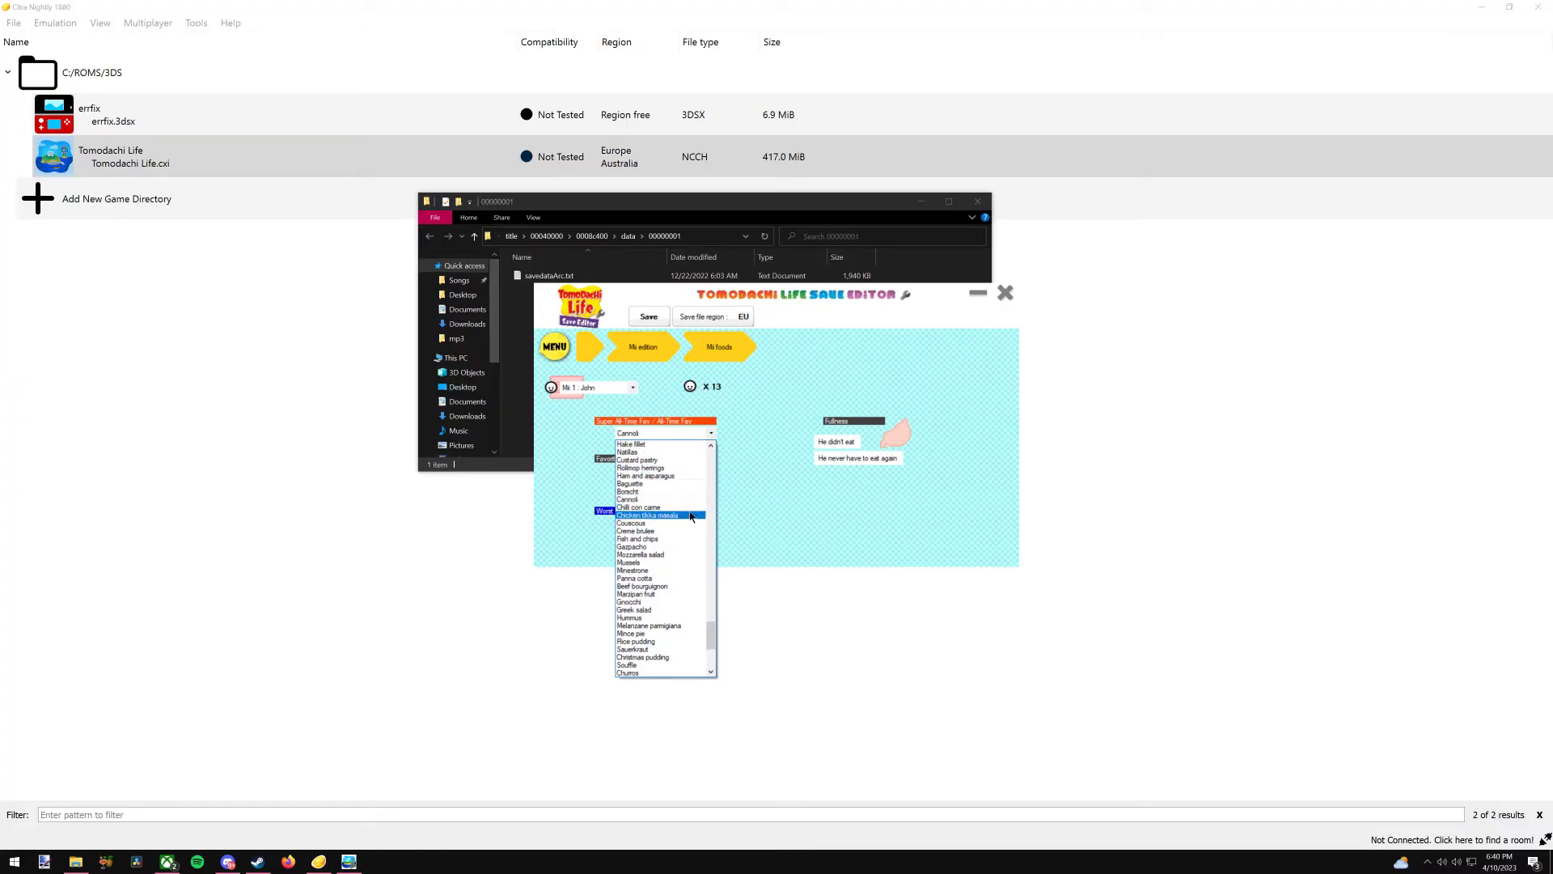
scroll(688, 541, "up", 4)
scroll(668, 517, "up", 3)
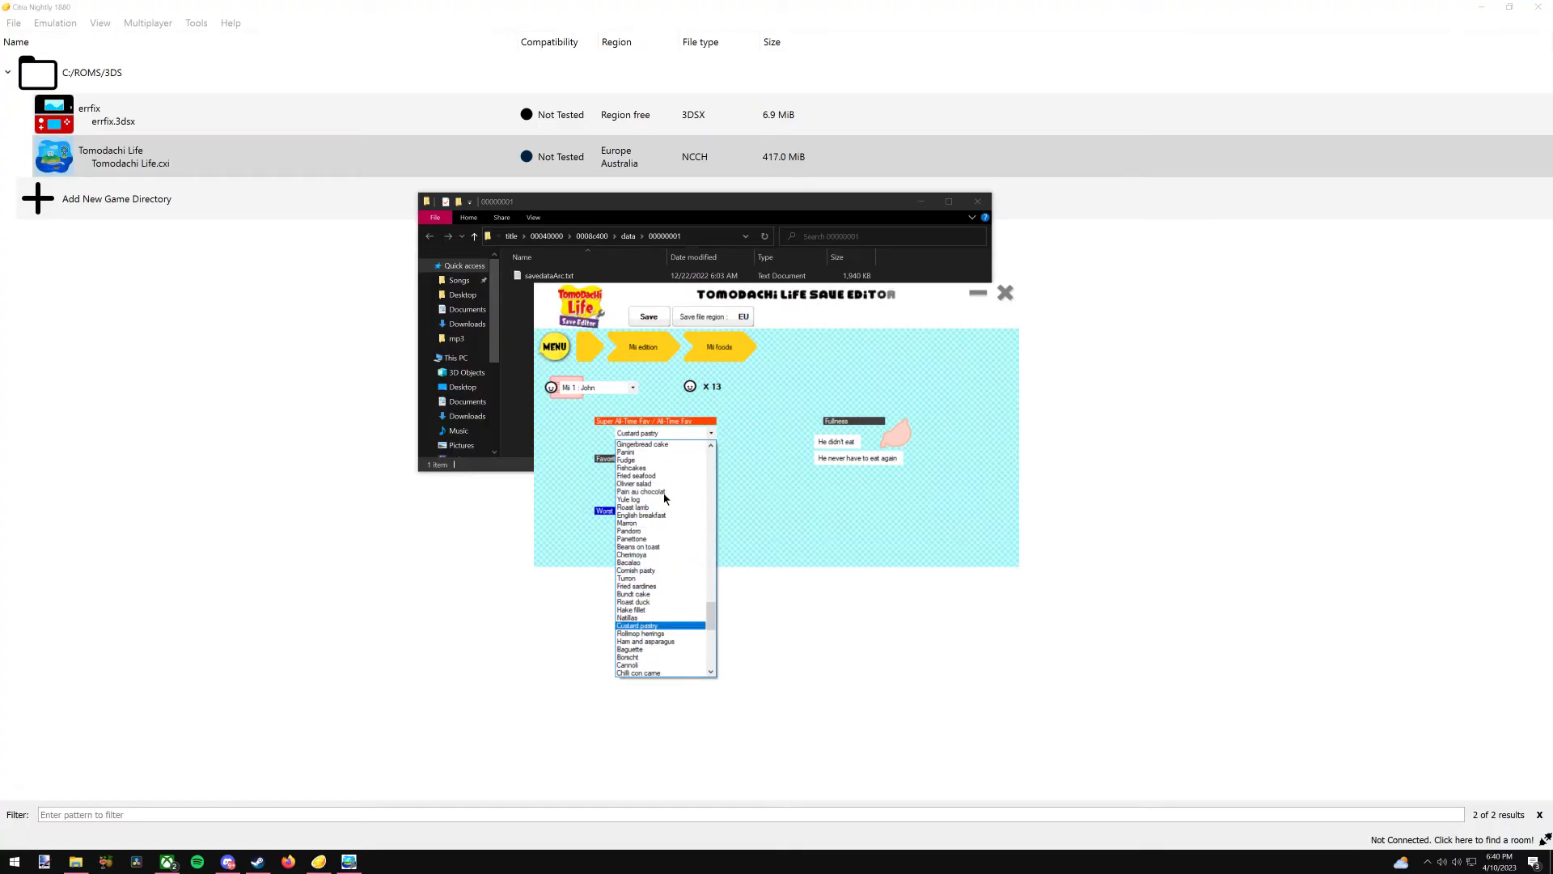
scroll(665, 500, "up", 20)
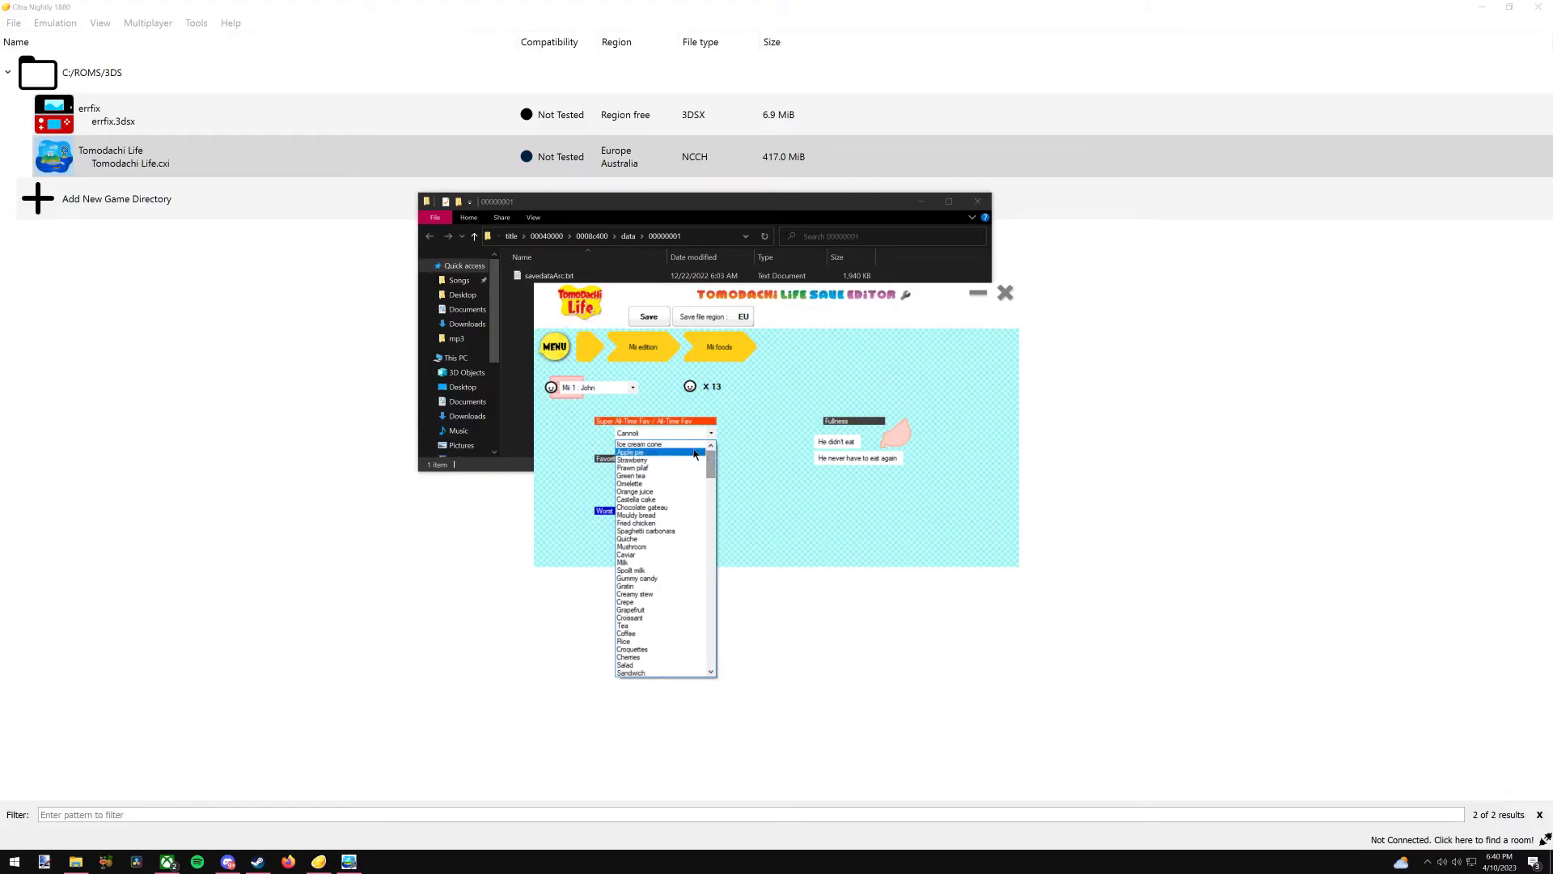
key("c")
key("h")
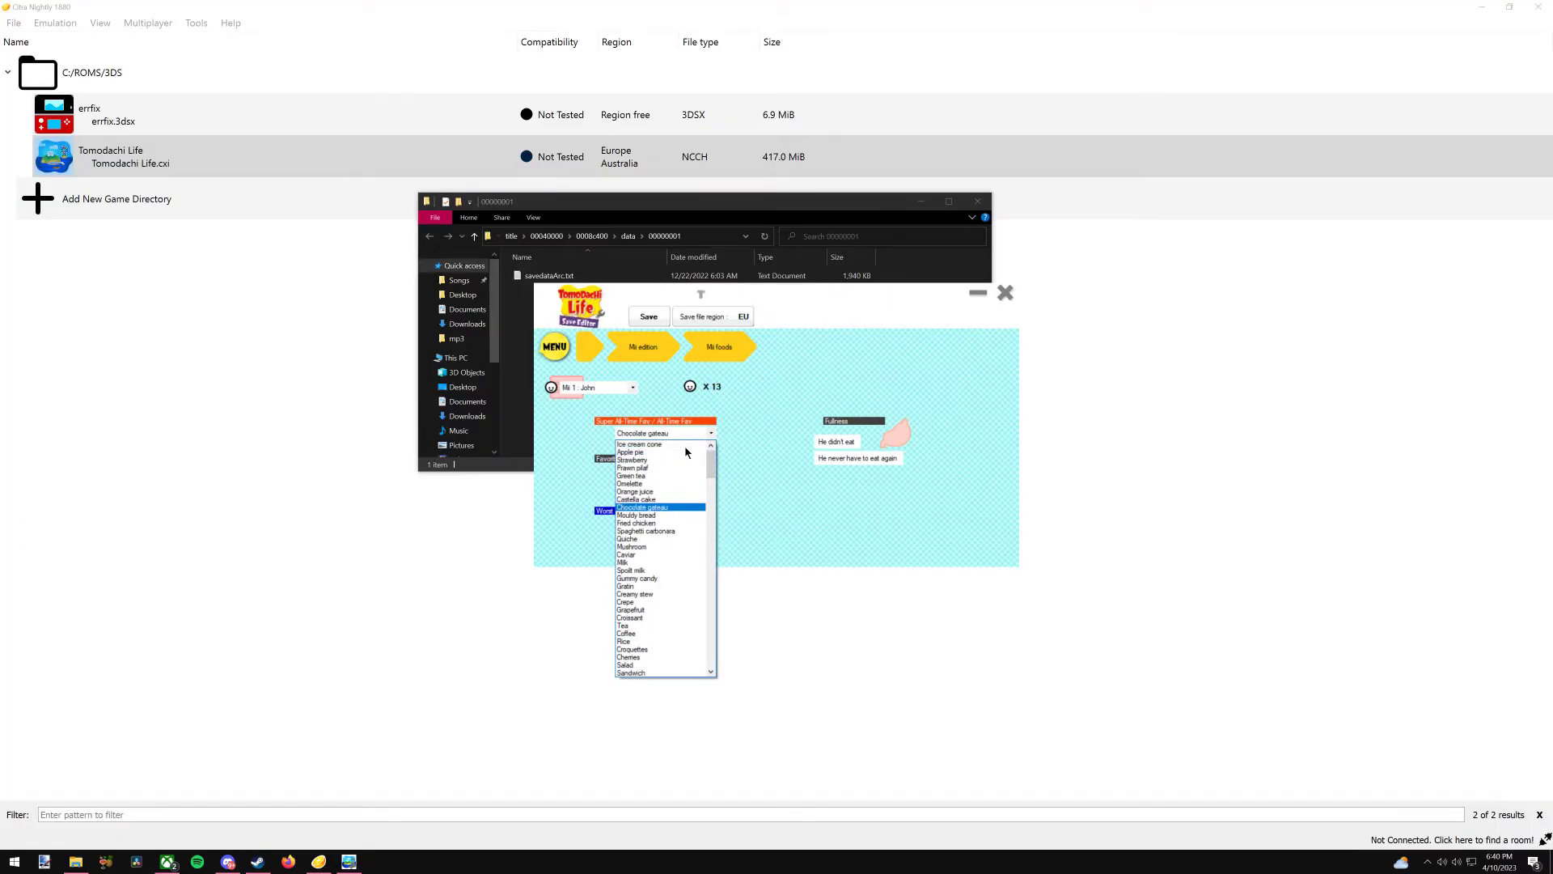
key("c")
key("c")
key("c")
key("c")
key("c")
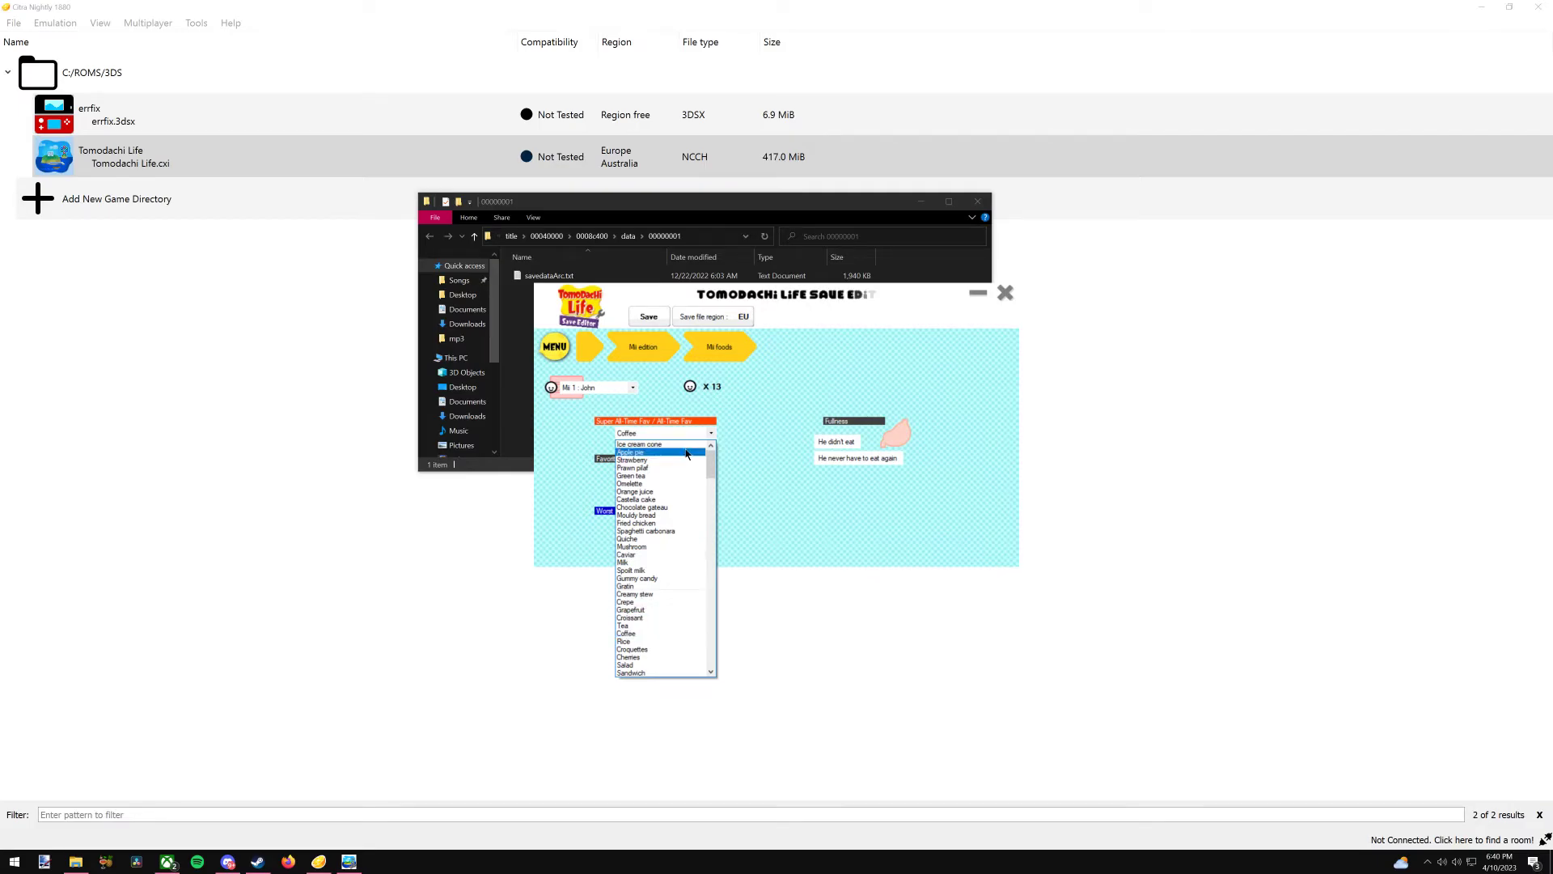
left_click(629, 617)
- Change the Pork cutlet Super All-Time Favorite food to Mashed potato
left_click(684, 447)
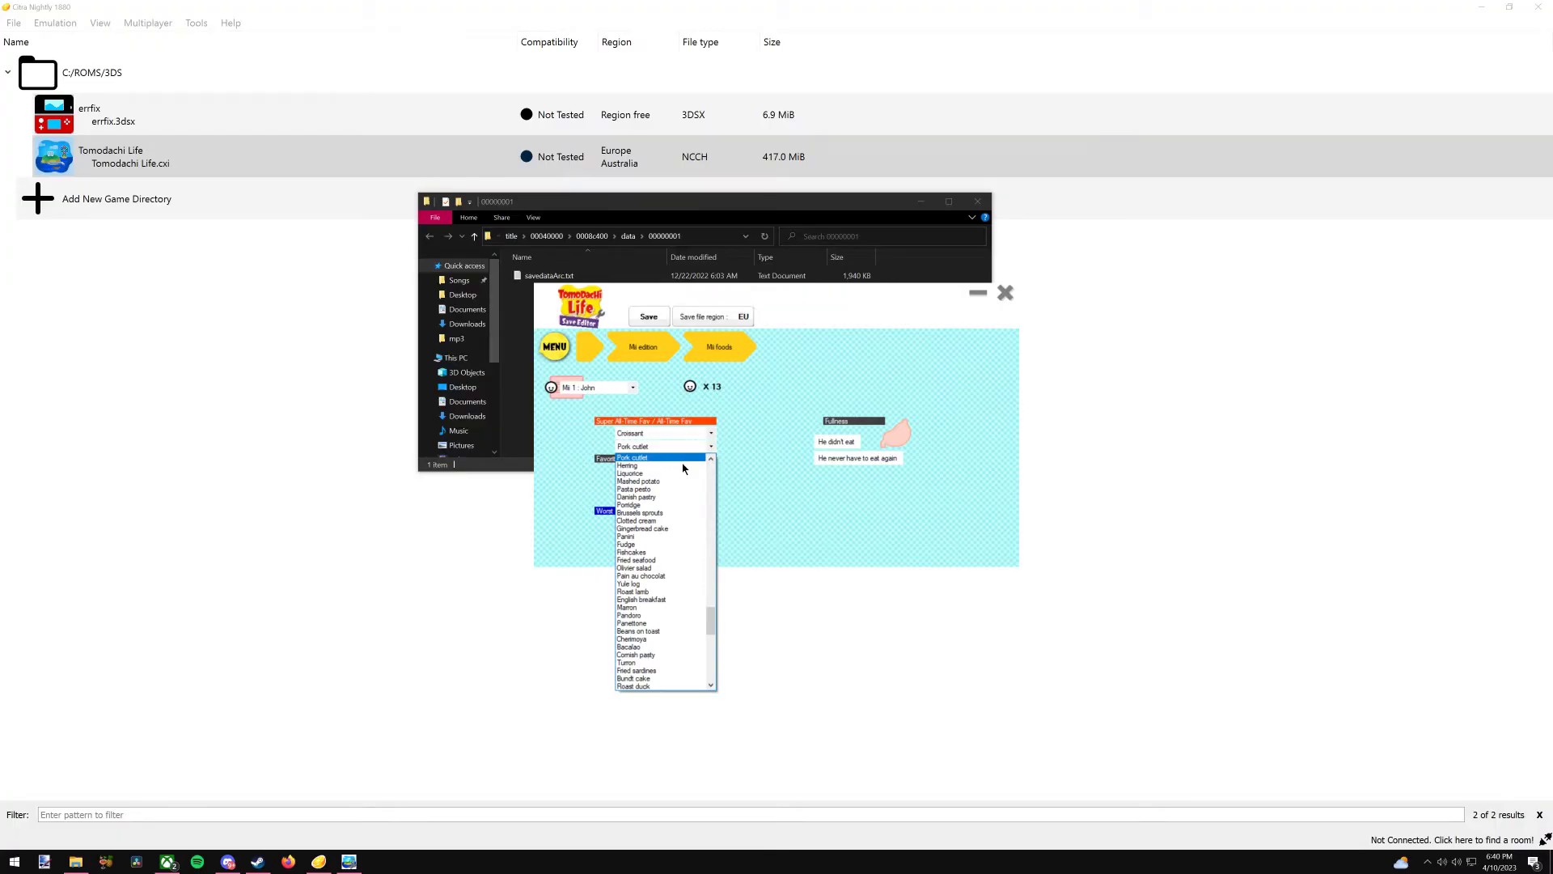
key("Down")
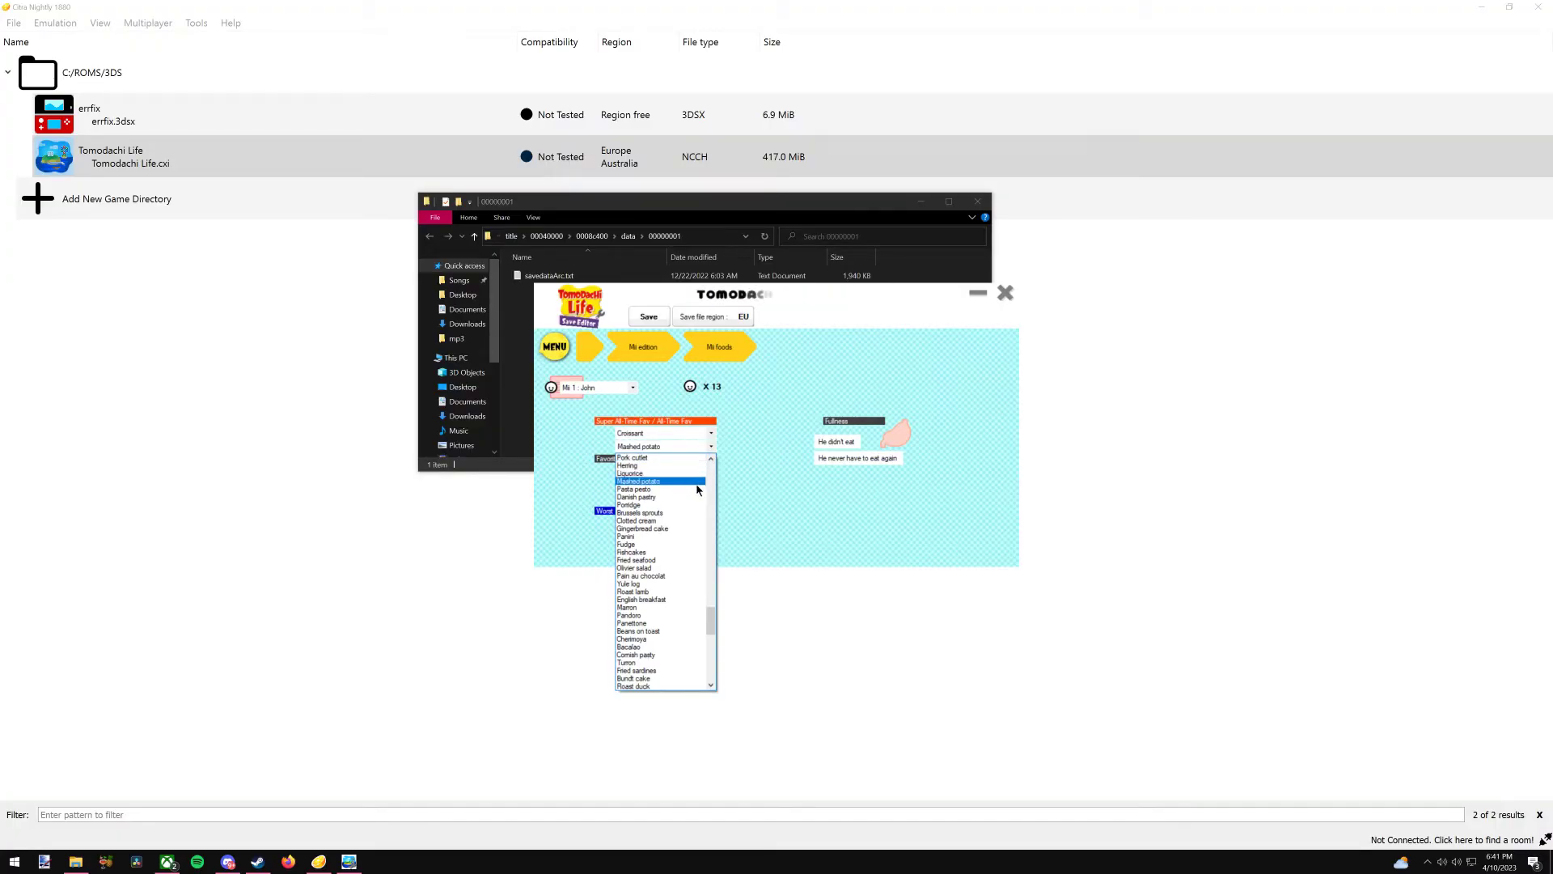
left_click(671, 482)
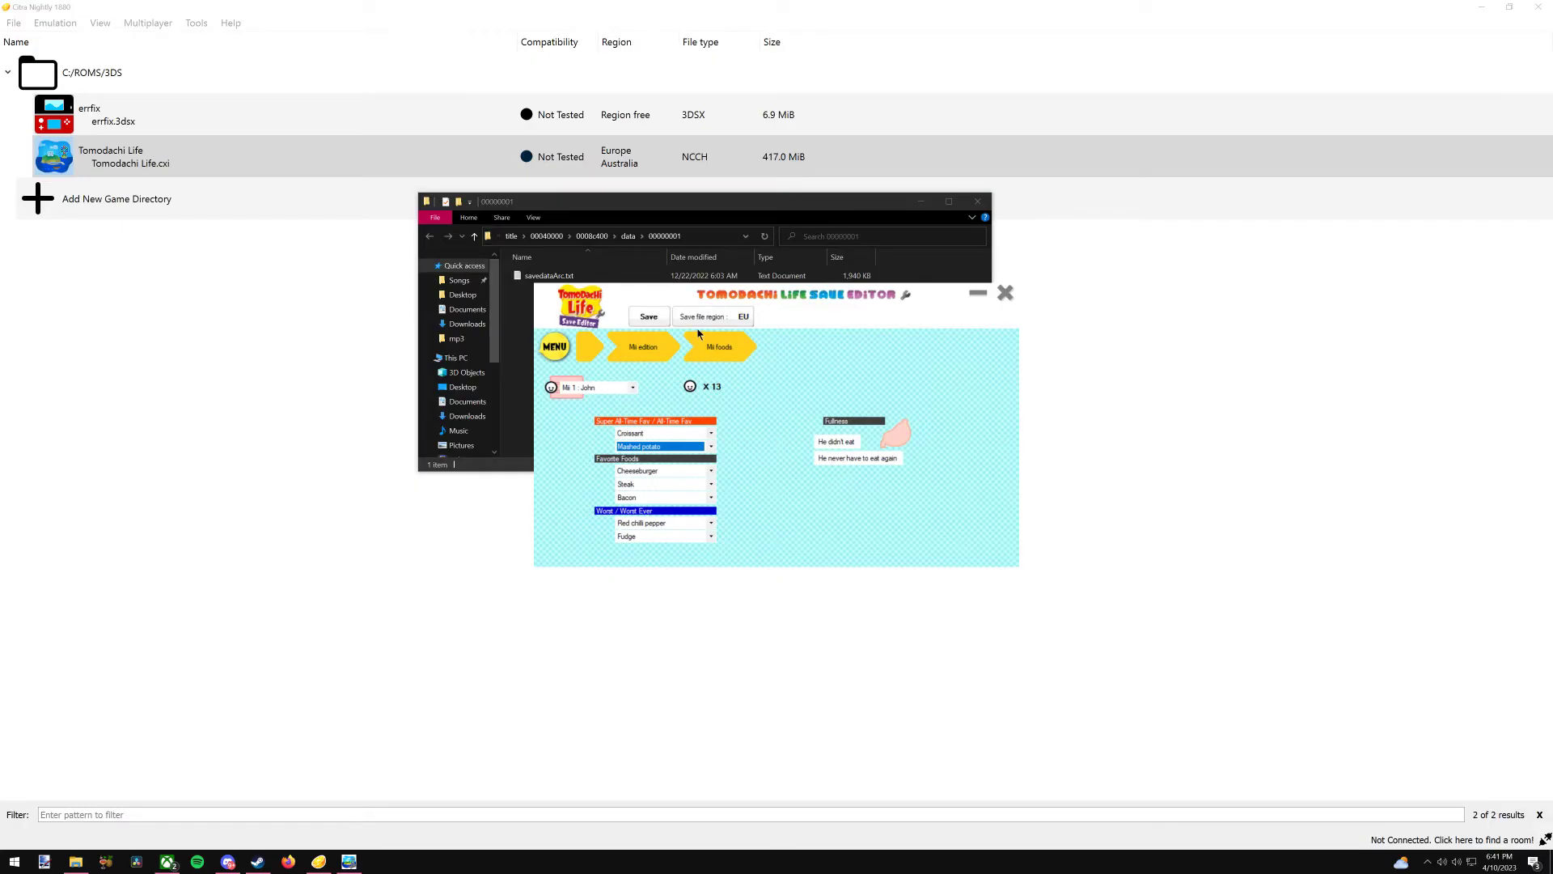
- Save the food edits, close the save editor, and launch Tomodachi Life from Citra's game list
left_click(652, 318)
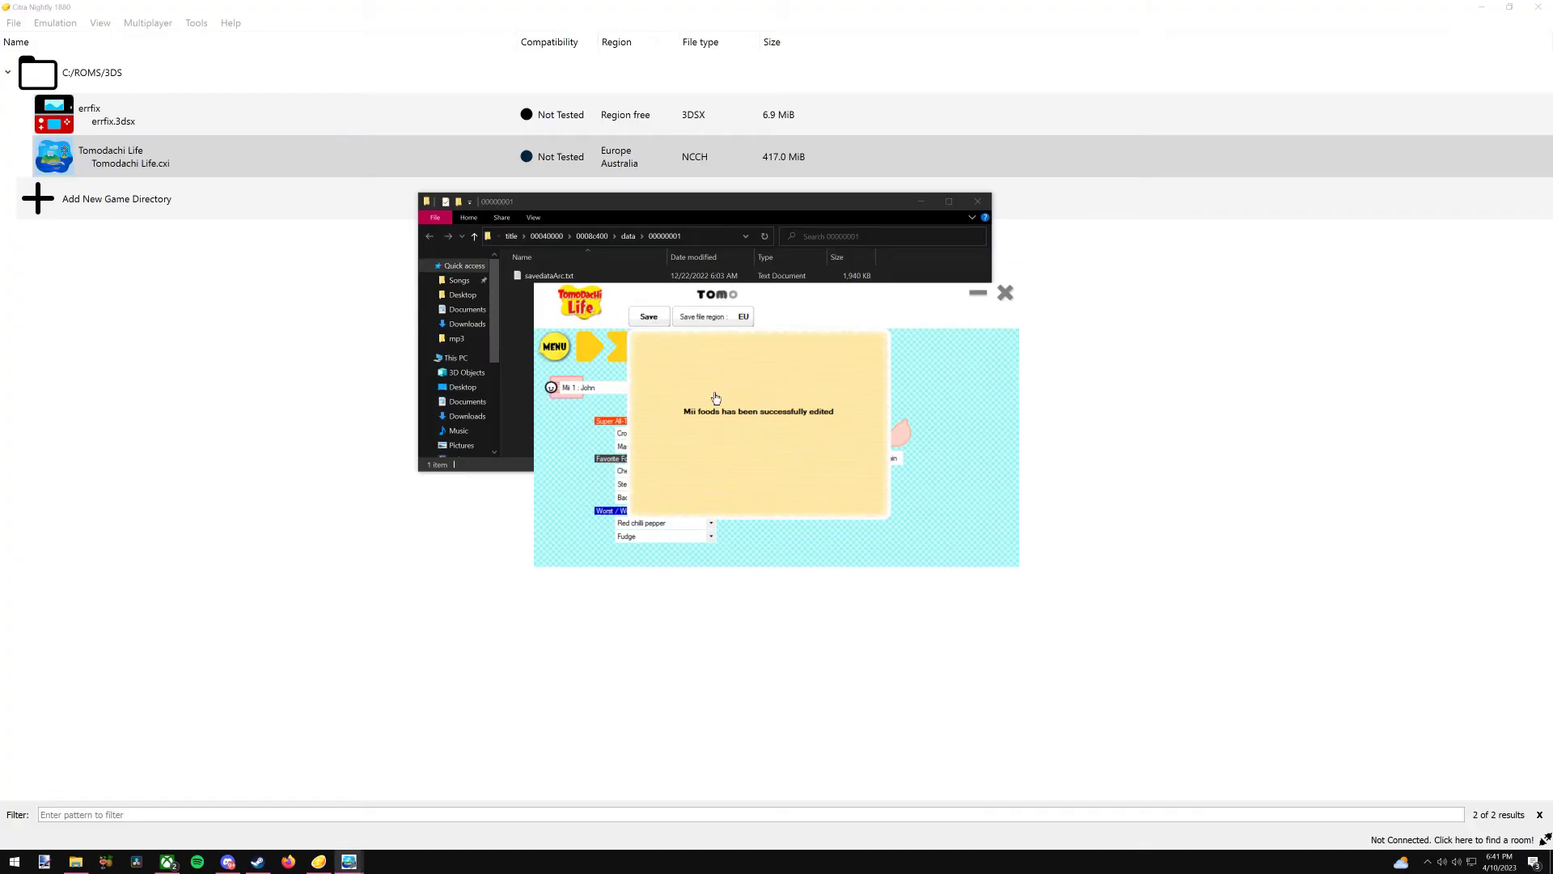
left_click(713, 398)
left_click(1015, 214)
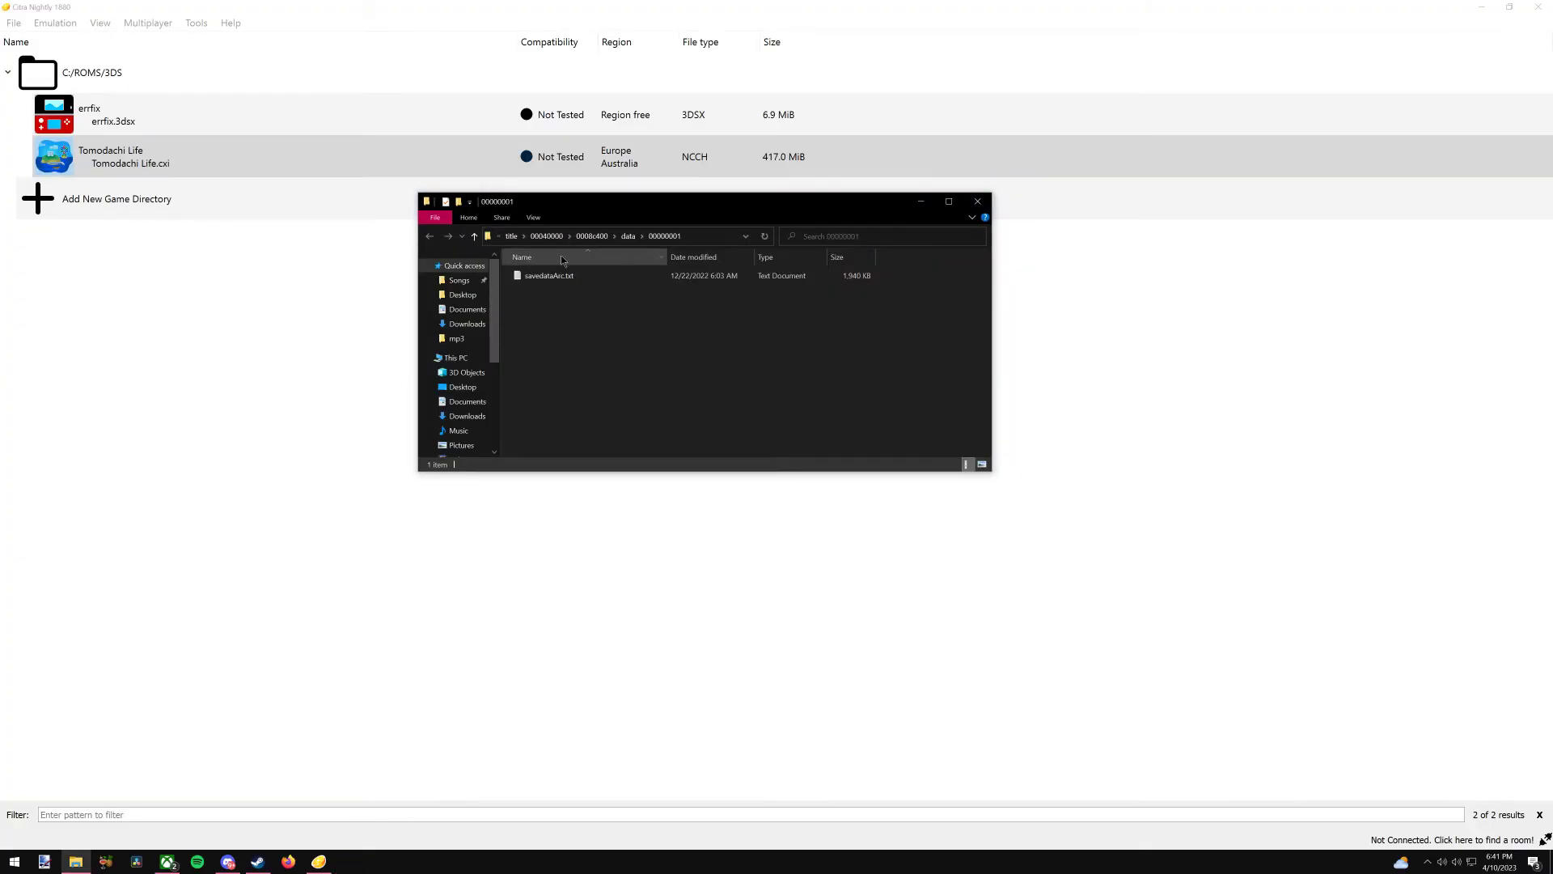
double_click(232, 156)
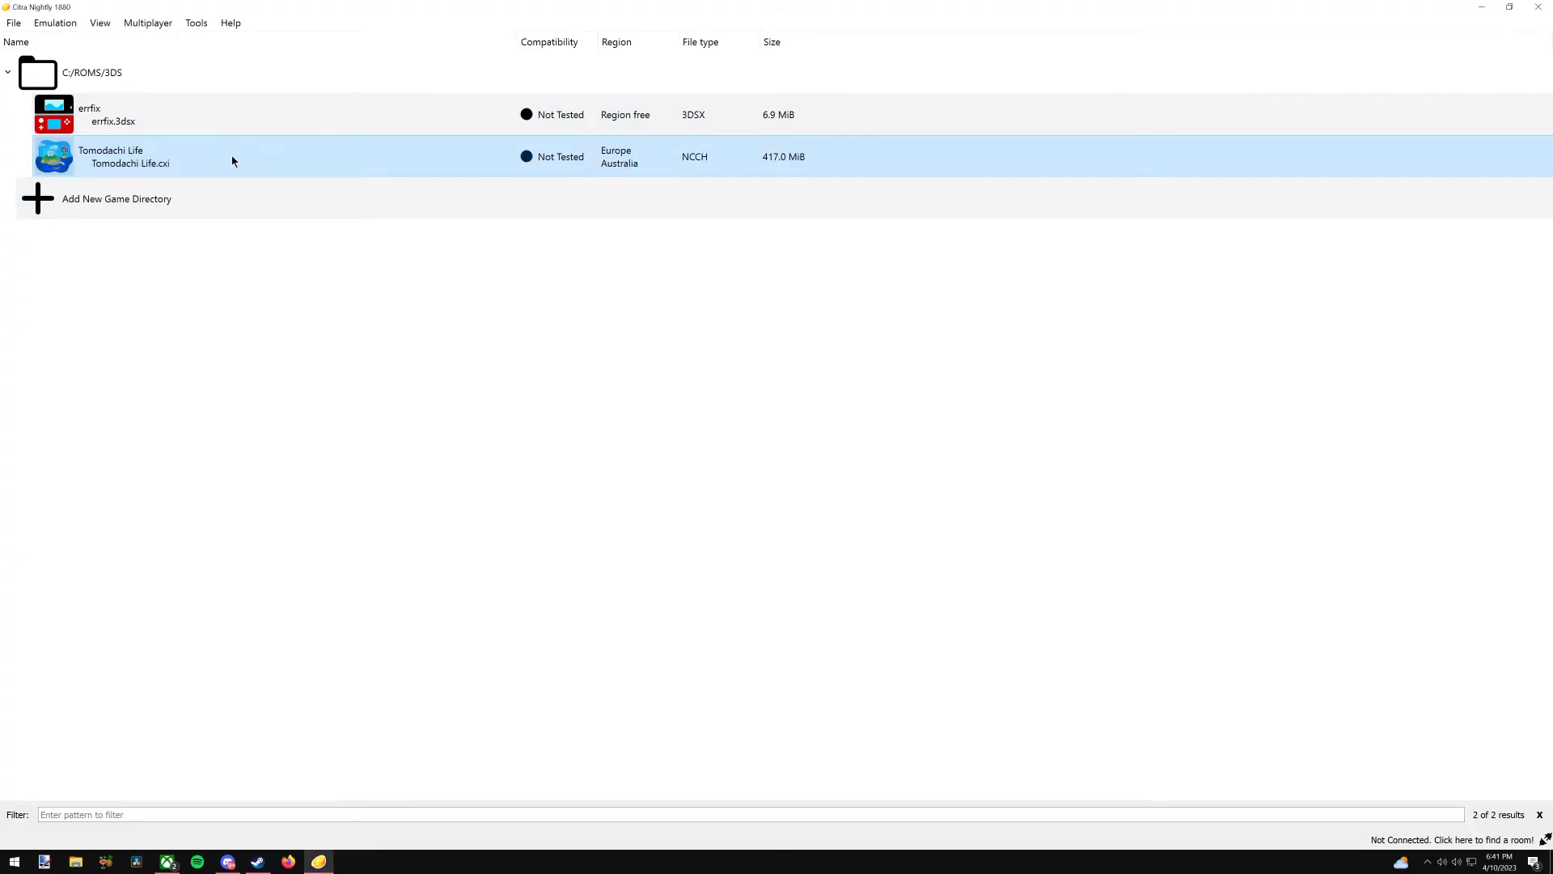